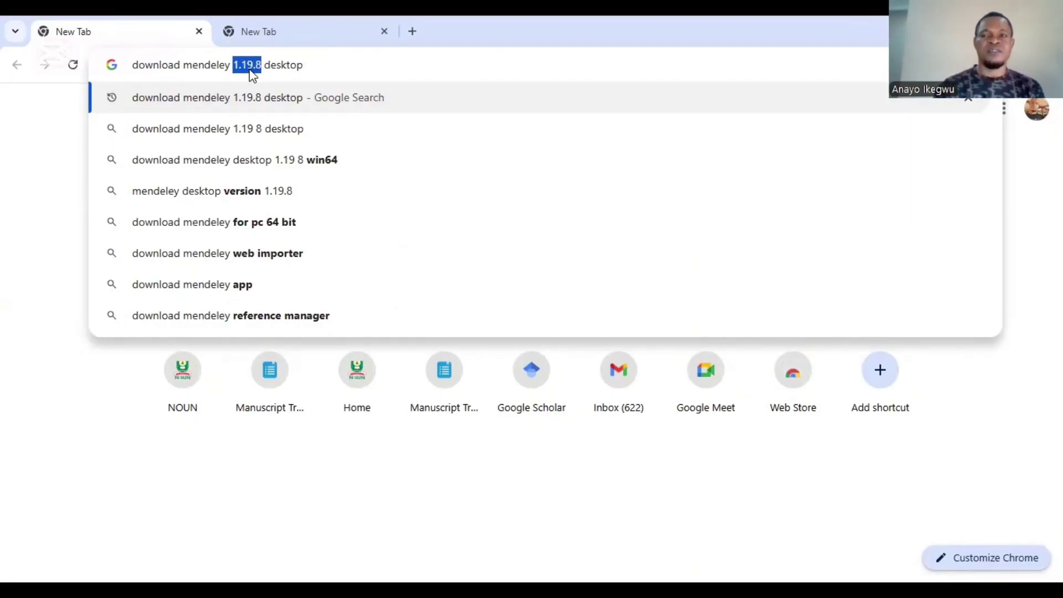
# Step: Search Google for the Mendeley 1.19.8 download and open the Mendeley Desktop 1.19.8 Installers page
pyautogui.click(305, 65)
pyautogui.press('Return')
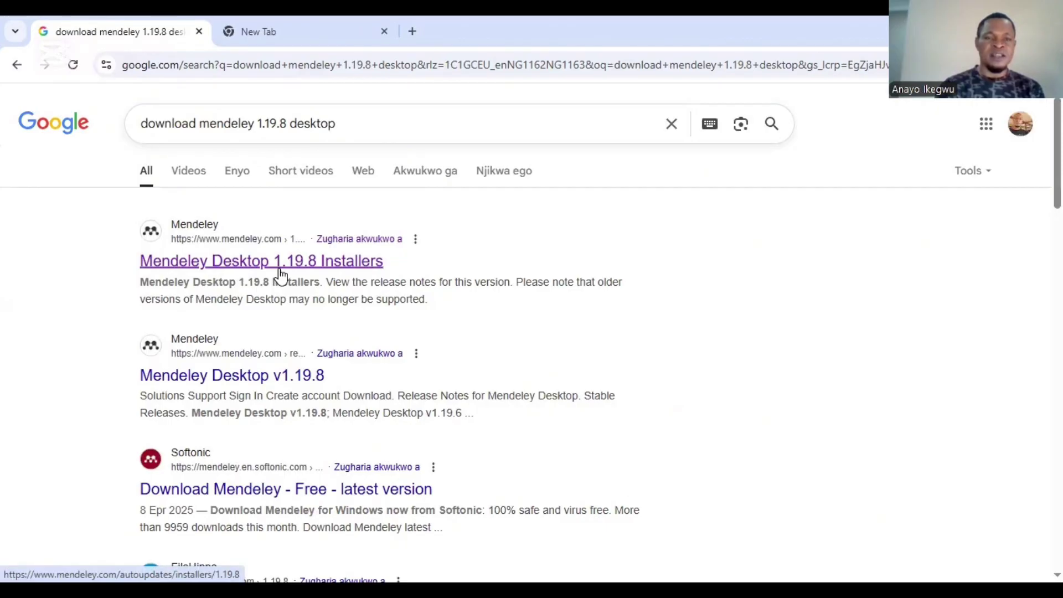
pyautogui.click(251, 261)
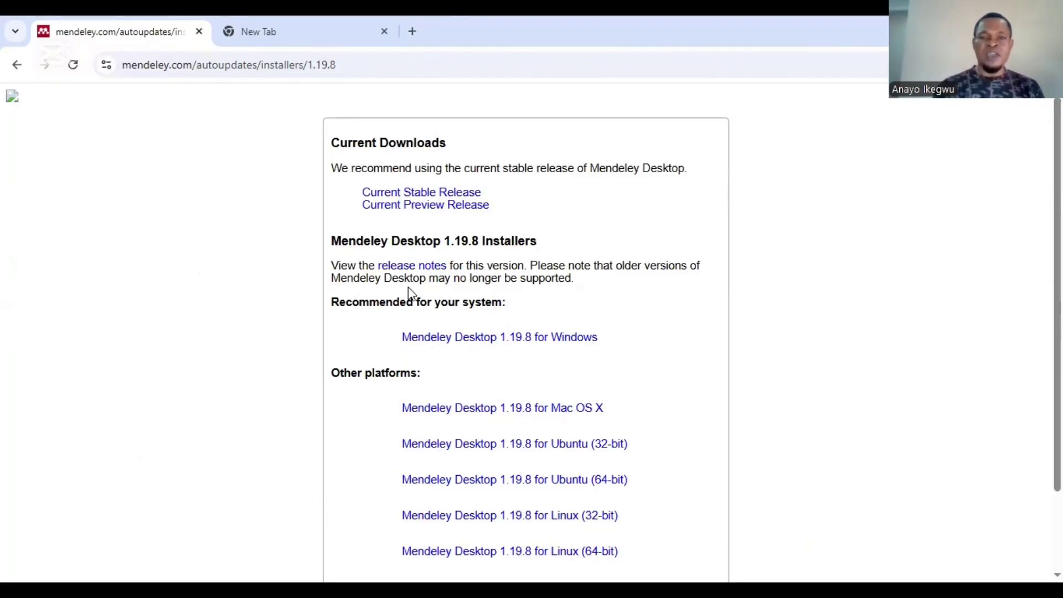
# Step: Download the Mendeley Desktop 1.19.8 installer for Windows
pyautogui.click(459, 339)
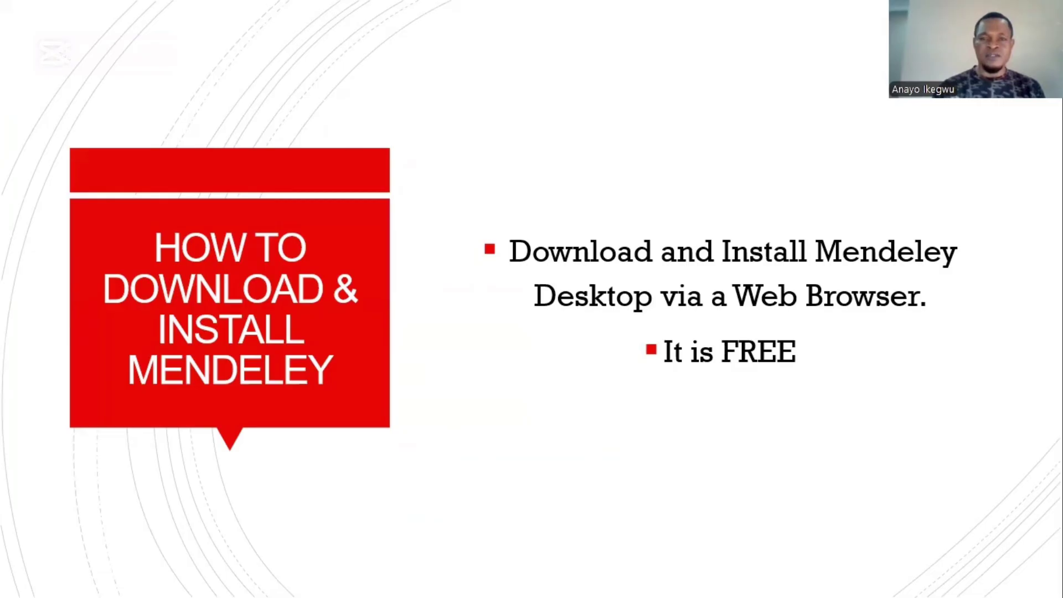
# Step: Advance the slideshow to the 'Create an Account' slide
pyautogui.press('Right')
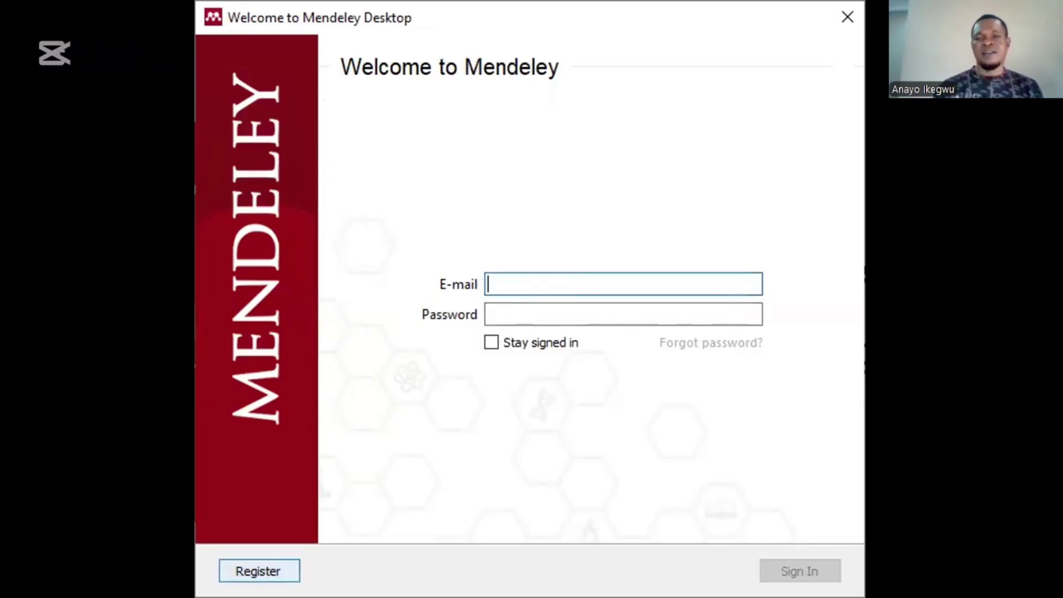
pyautogui.click(274, 563)
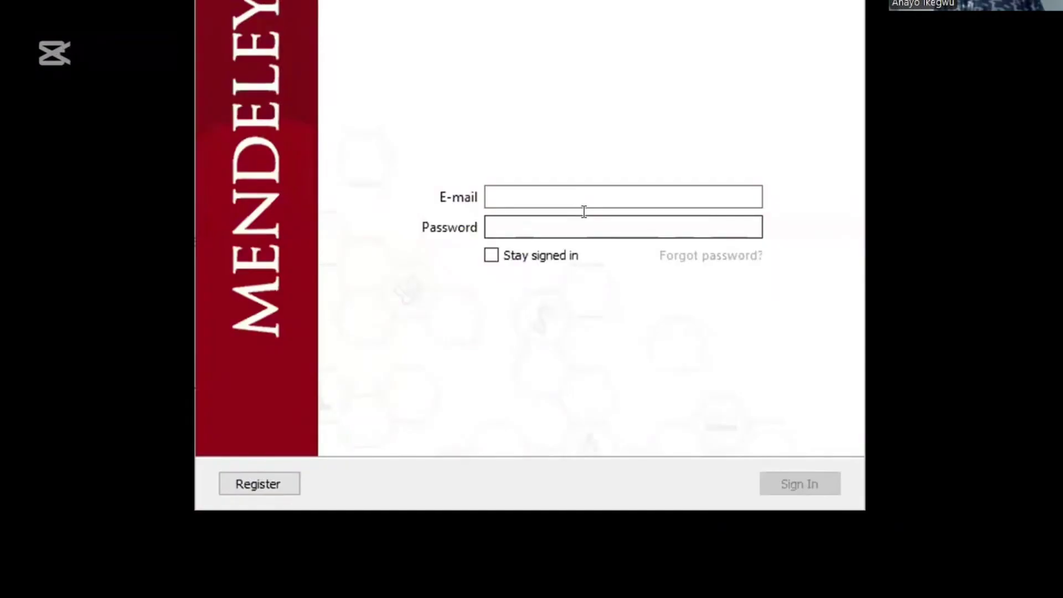
pyautogui.click(562, 197)
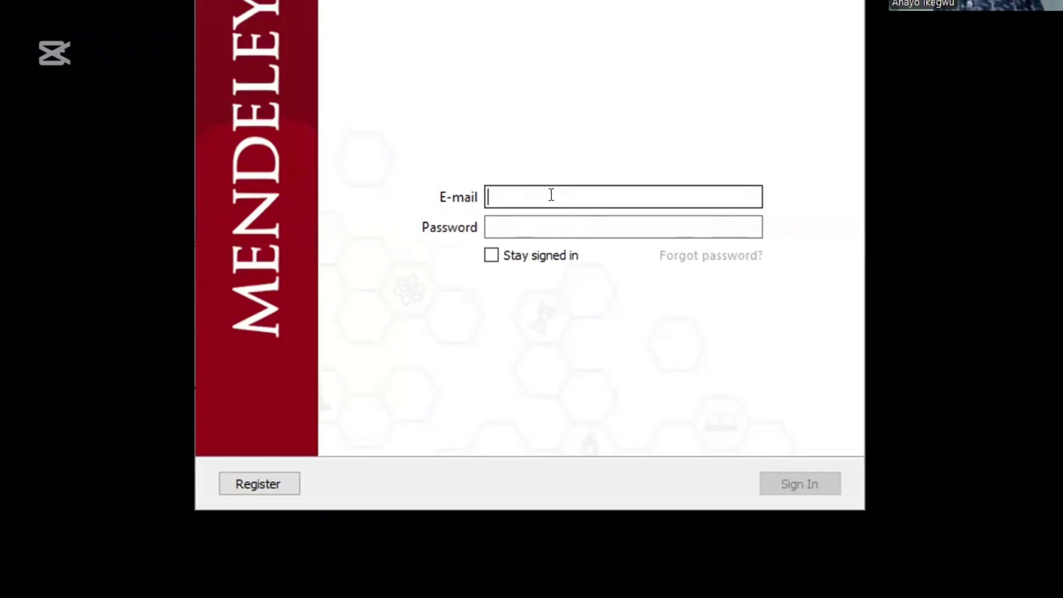
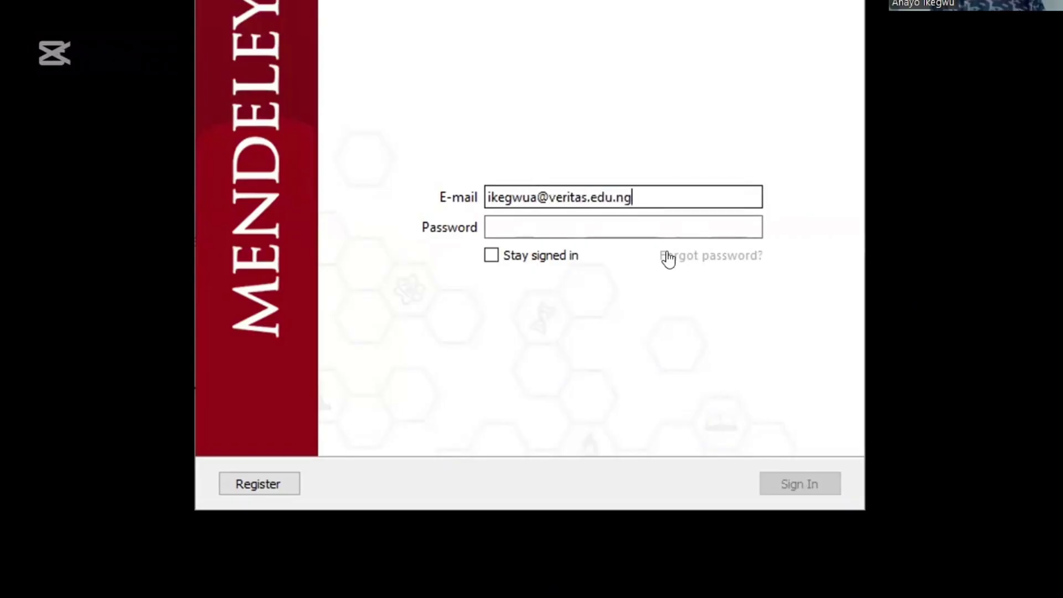
# Step: Sign in to Mendeley Desktop with the account e-mail and password, with Stay signed in ticked
pyautogui.click(546, 222)
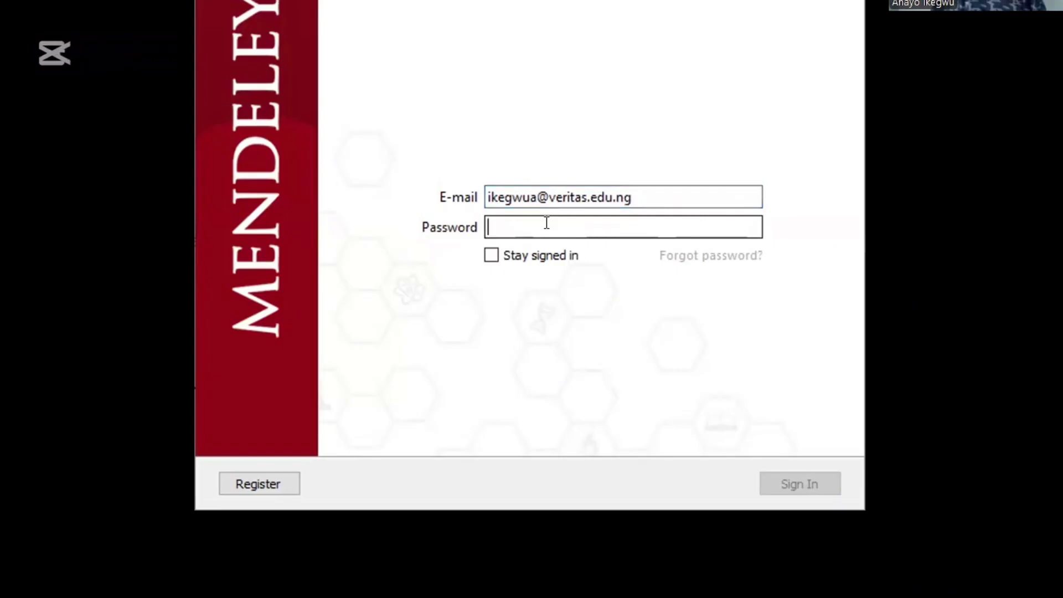
pyautogui.write('••••••••')
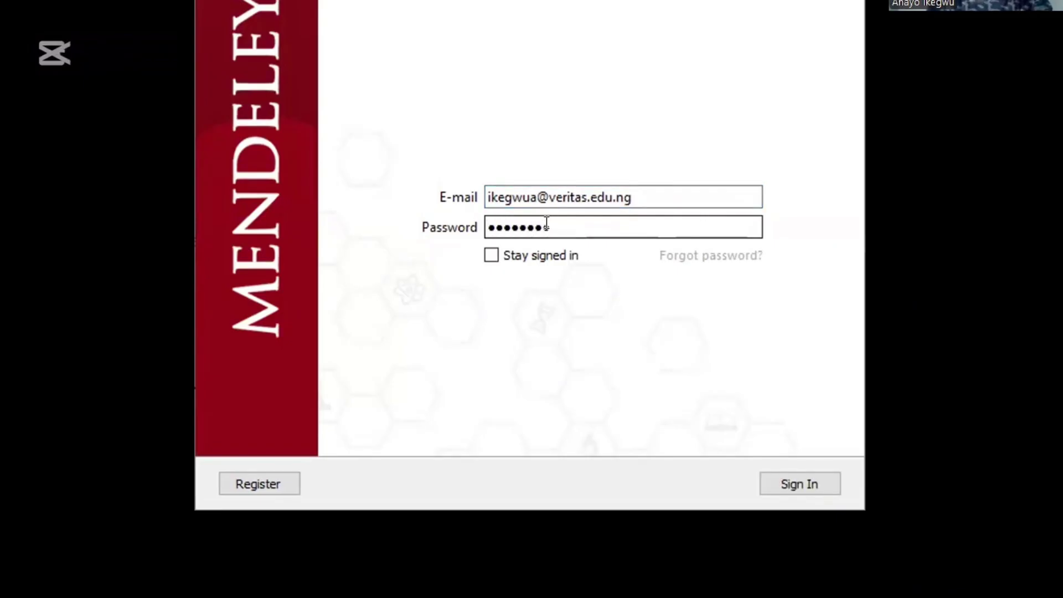
pyautogui.write('•')
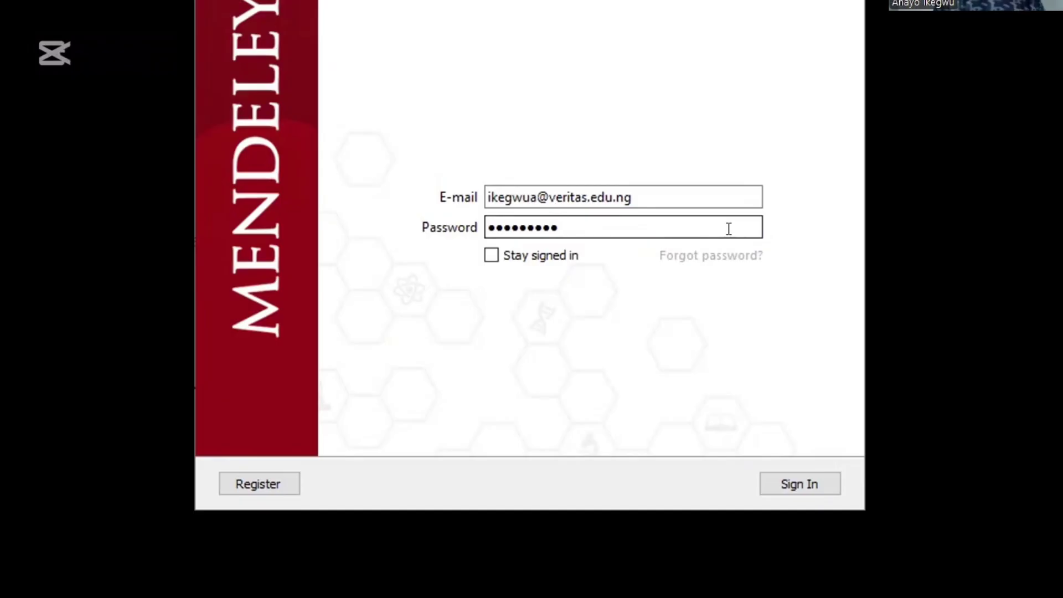
pyautogui.click(491, 256)
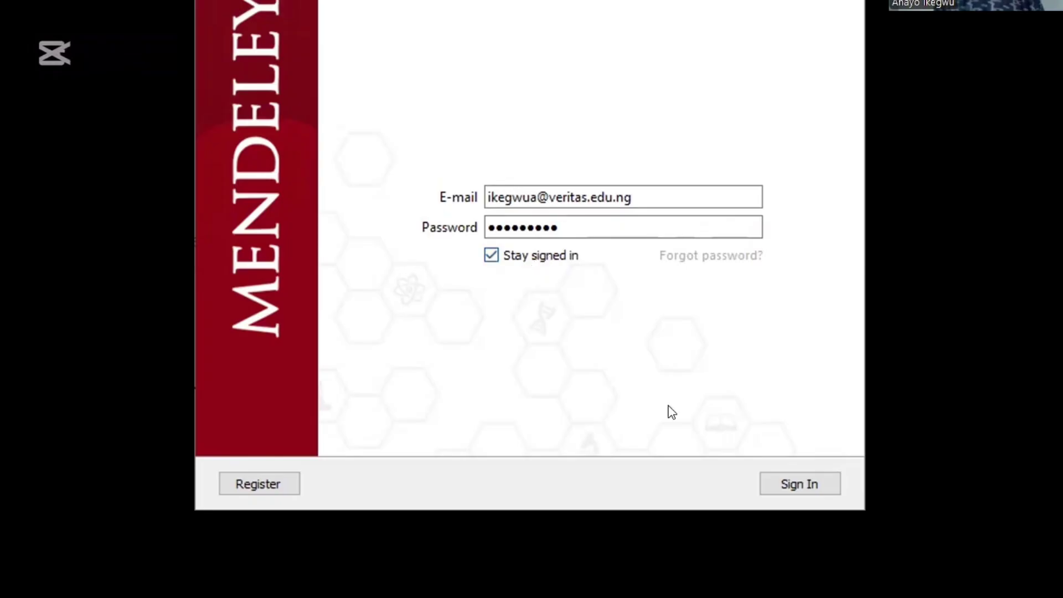
pyautogui.click(789, 484)
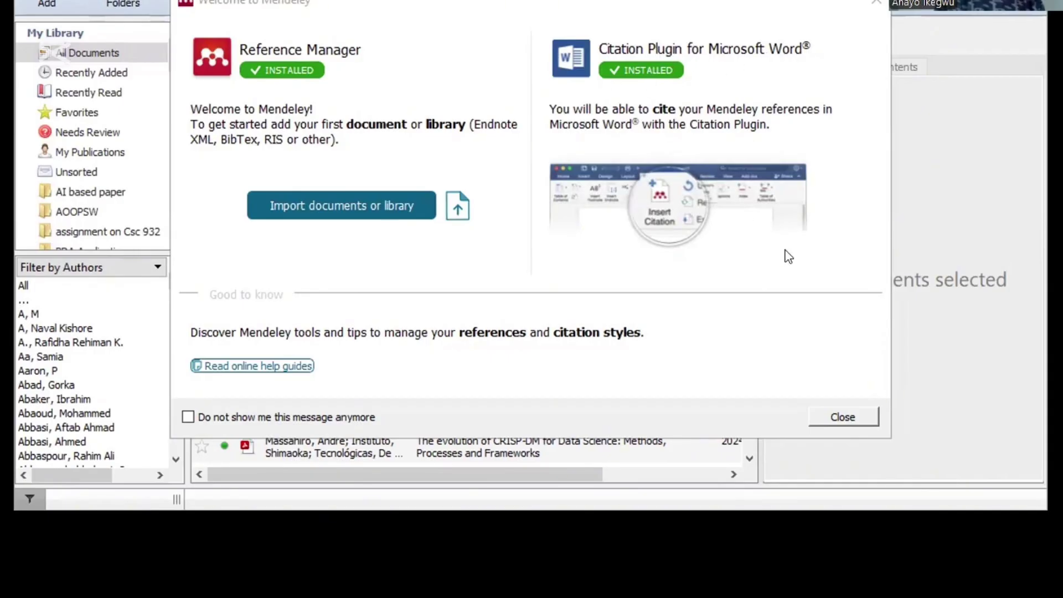
# Step: Close the Welcome to Mendeley dialog and the Add and Create tips popup
pyautogui.click(842, 415)
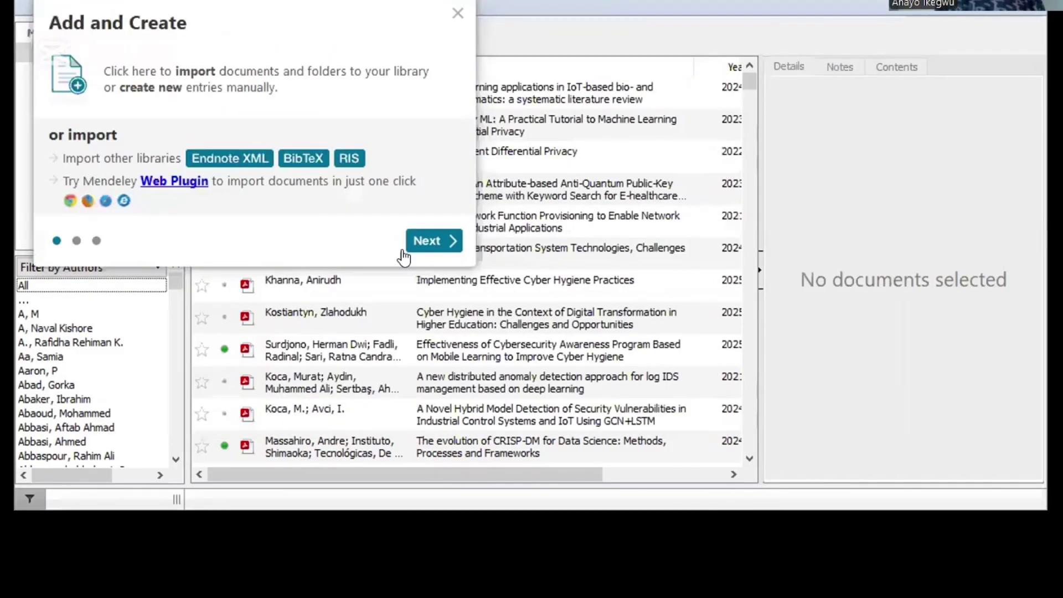
pyautogui.click(457, 15)
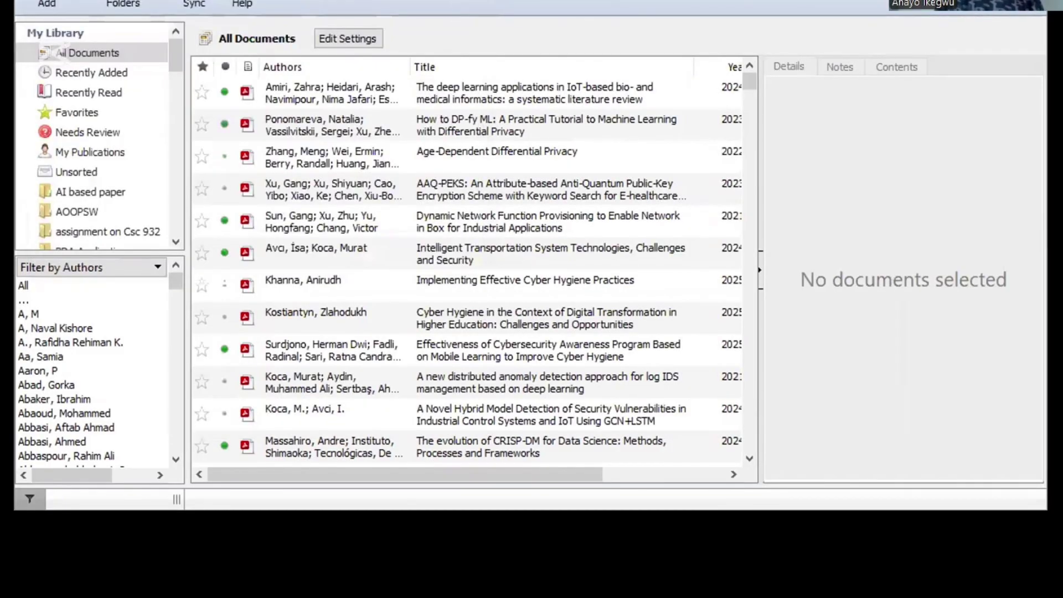
pyautogui.click(132, 0)
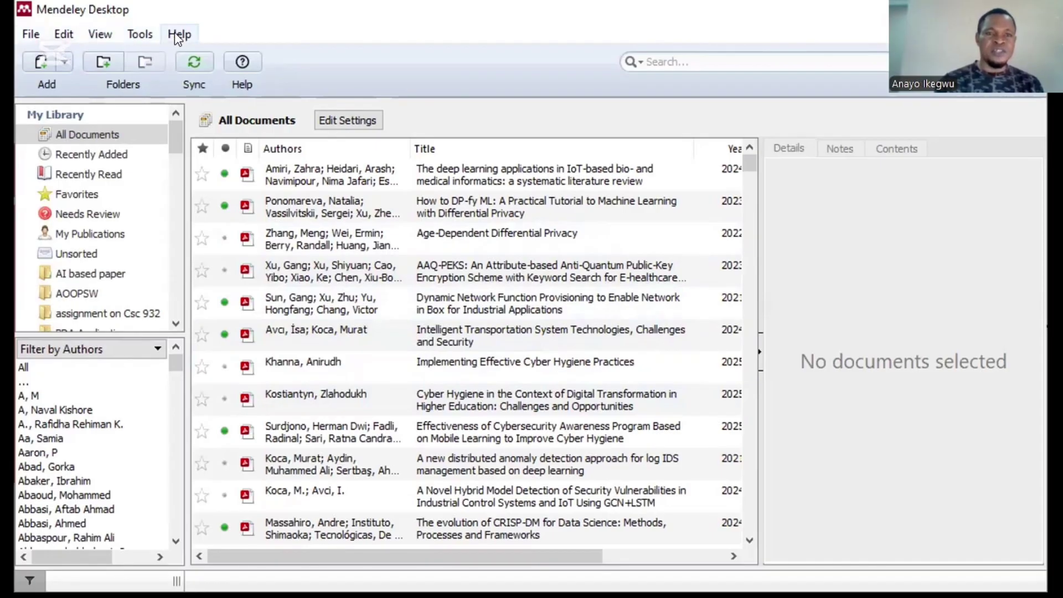
# Step: Sync the library with the online account and show the Tools menu's plugin options
pyautogui.click(195, 63)
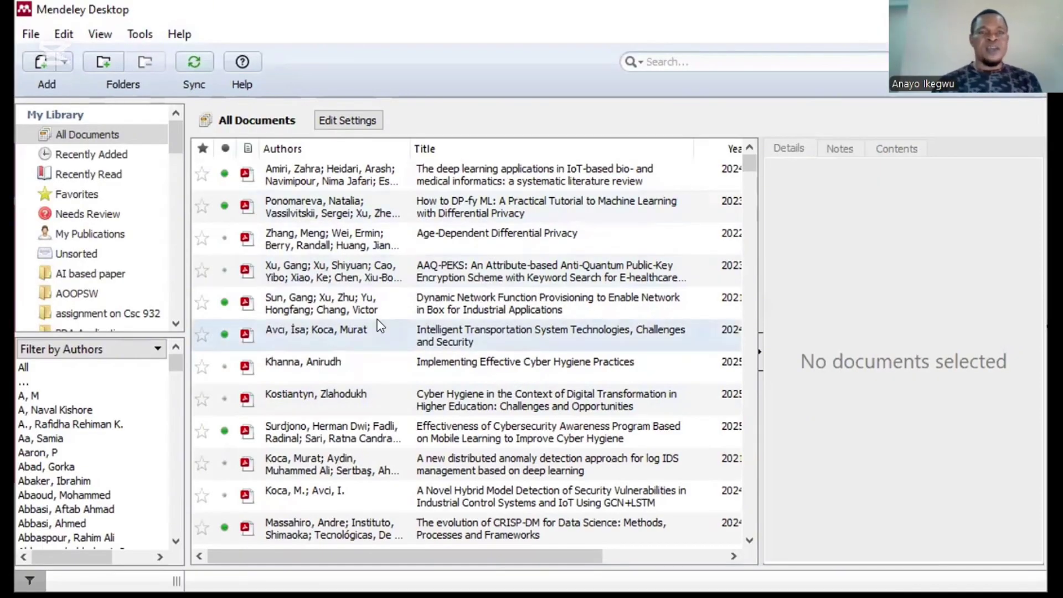
pyautogui.click(138, 36)
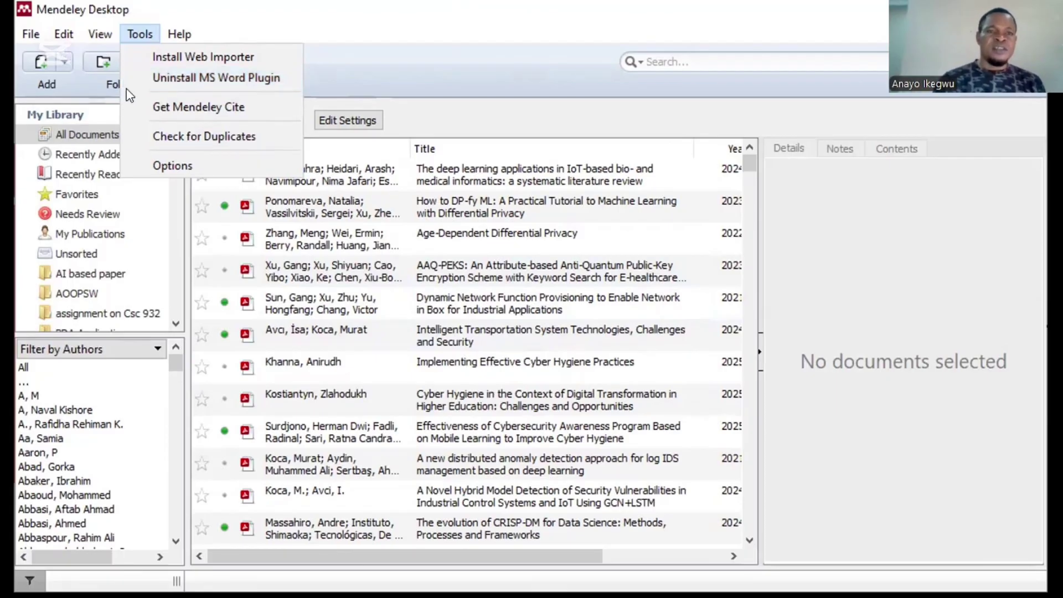
# Step: Look through the Tools and View menus, ending on the File menu's add options
pyautogui.moveTo(56, 33)
pyautogui.press('Right')
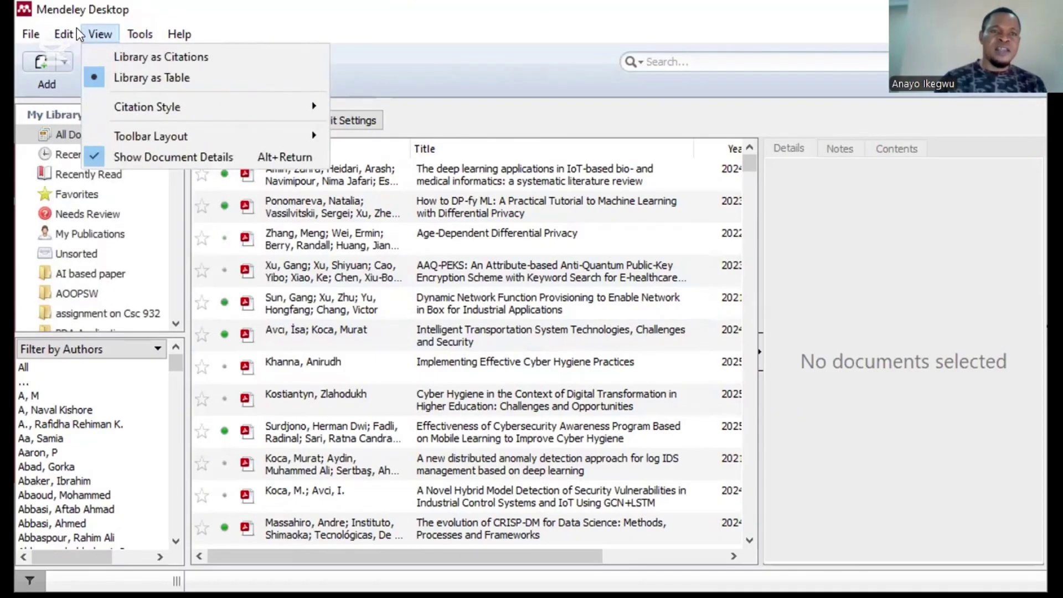
pyautogui.click(26, 36)
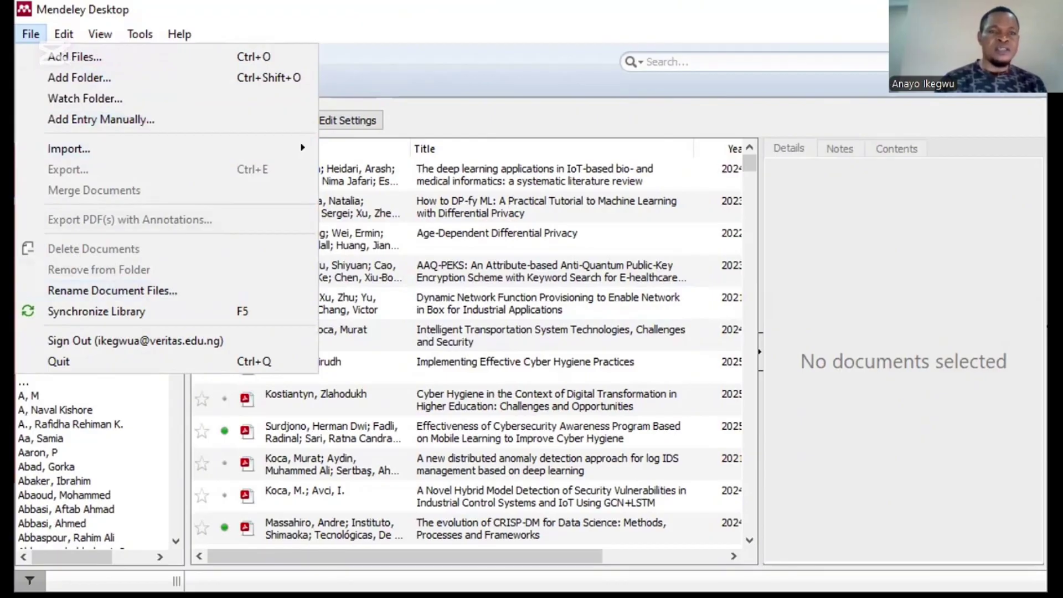
# Step: Close the File menu to return to the All Documents list
pyautogui.click(56, 56)
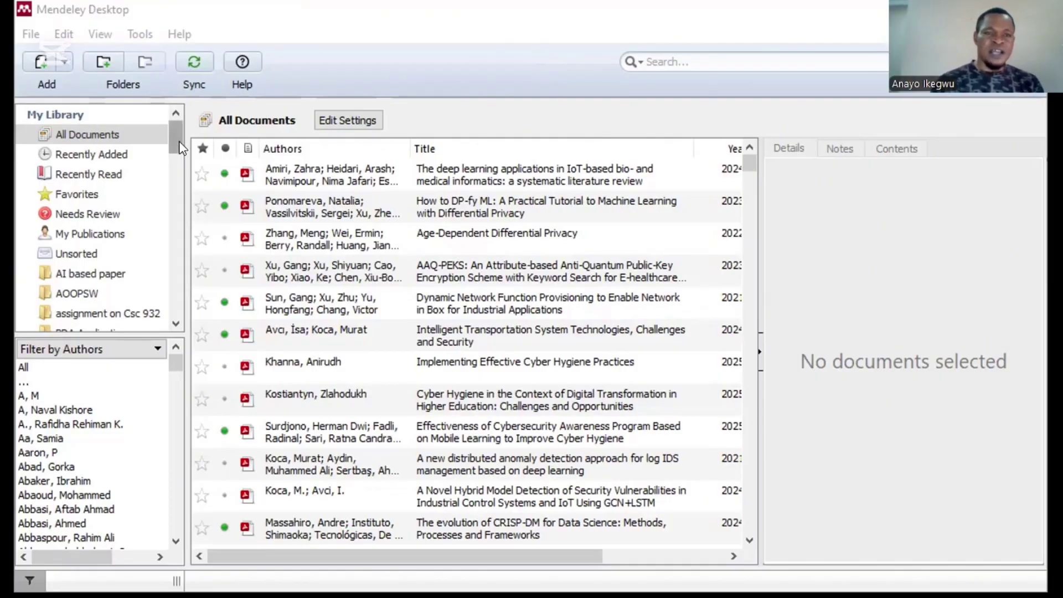
# Step: Create a new library folder named 'Dataset source', correcting the typo in its name
pyautogui.moveTo(179, 141)
pyautogui.mouseDown()
pyautogui.moveTo(178, 170)
pyautogui.moveTo(178, 145)
pyautogui.mouseUp()
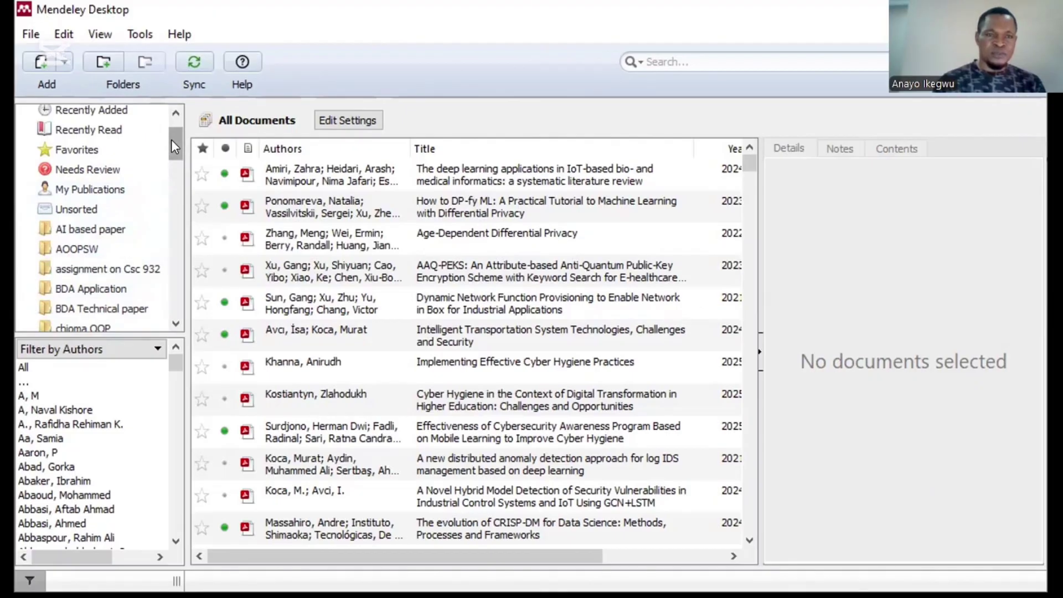
pyautogui.click(107, 63)
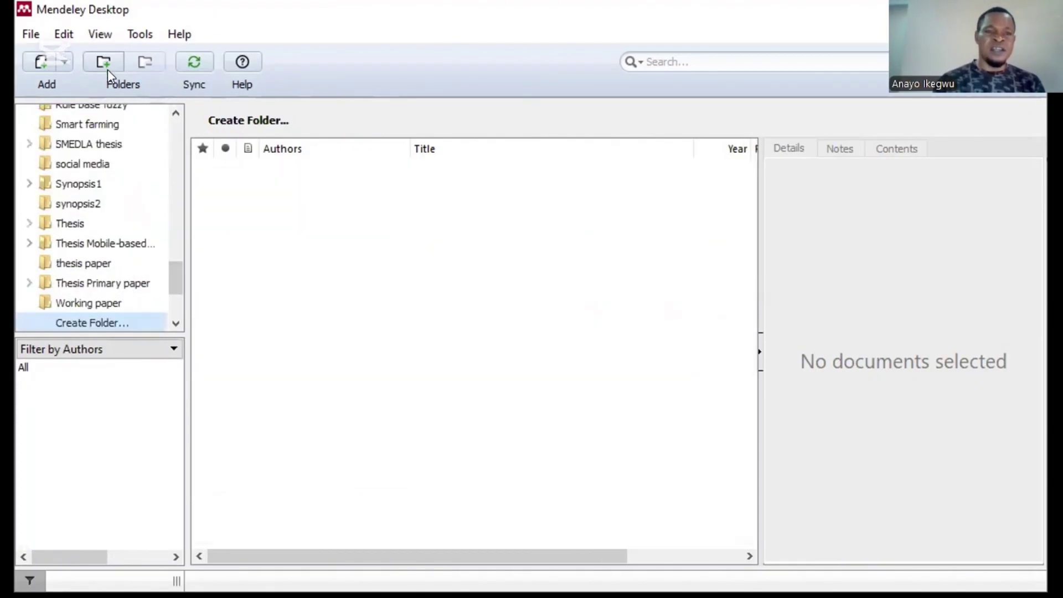
pyautogui.click(81, 323)
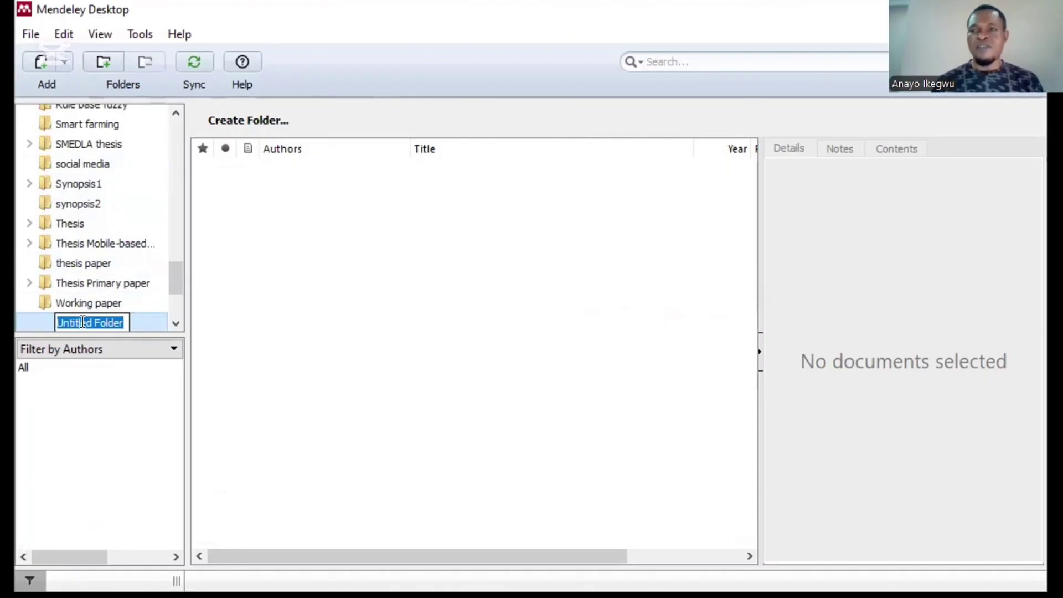
pyautogui.write('D')
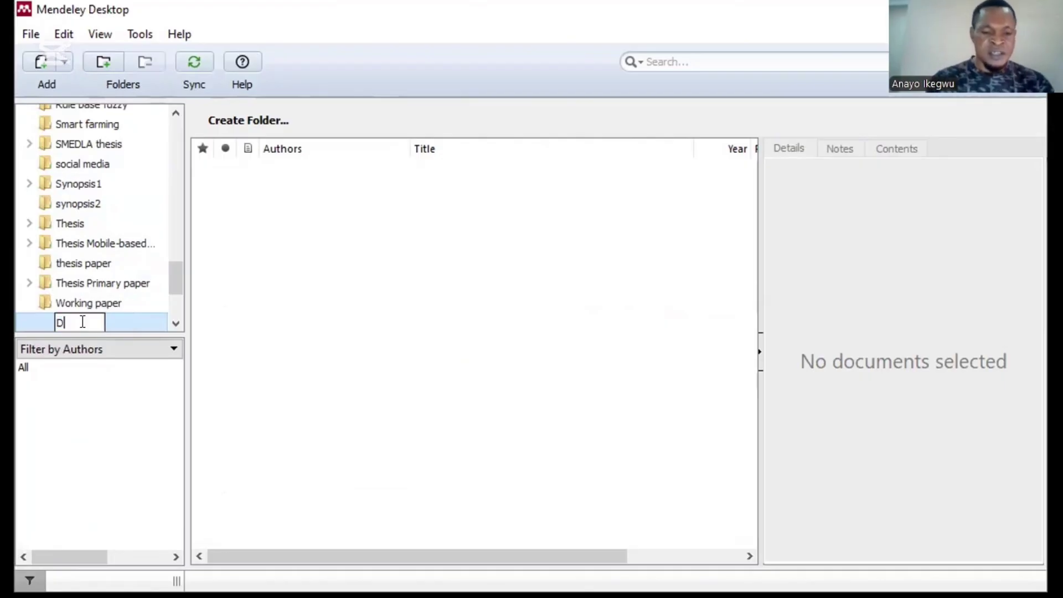
pyautogui.write('ataset')
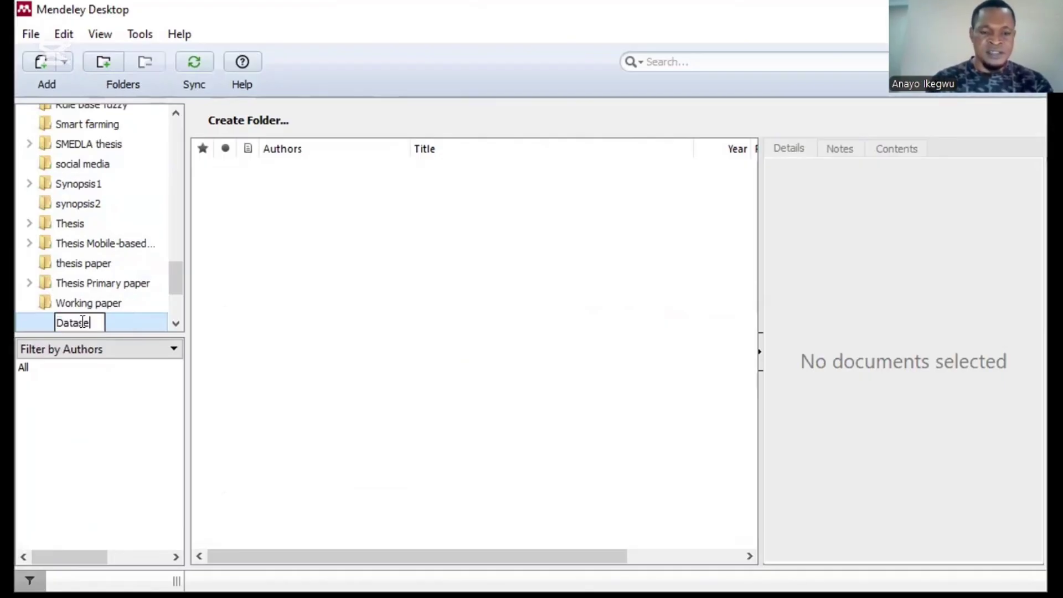
pyautogui.write(' s')
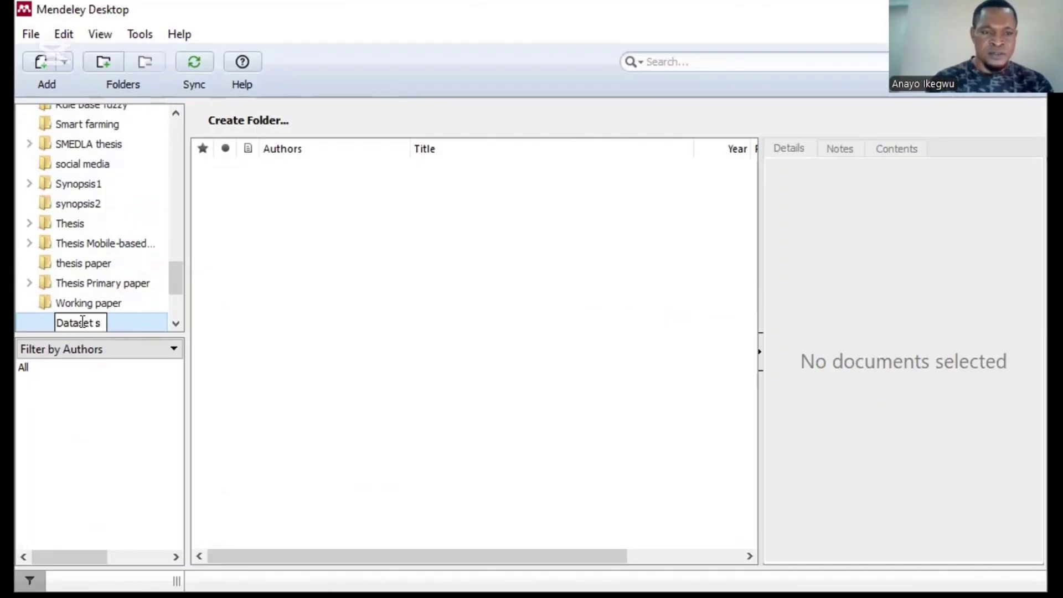
pyautogui.write('ur')
pyautogui.press('BackSpace')
pyautogui.press('BackSpace')
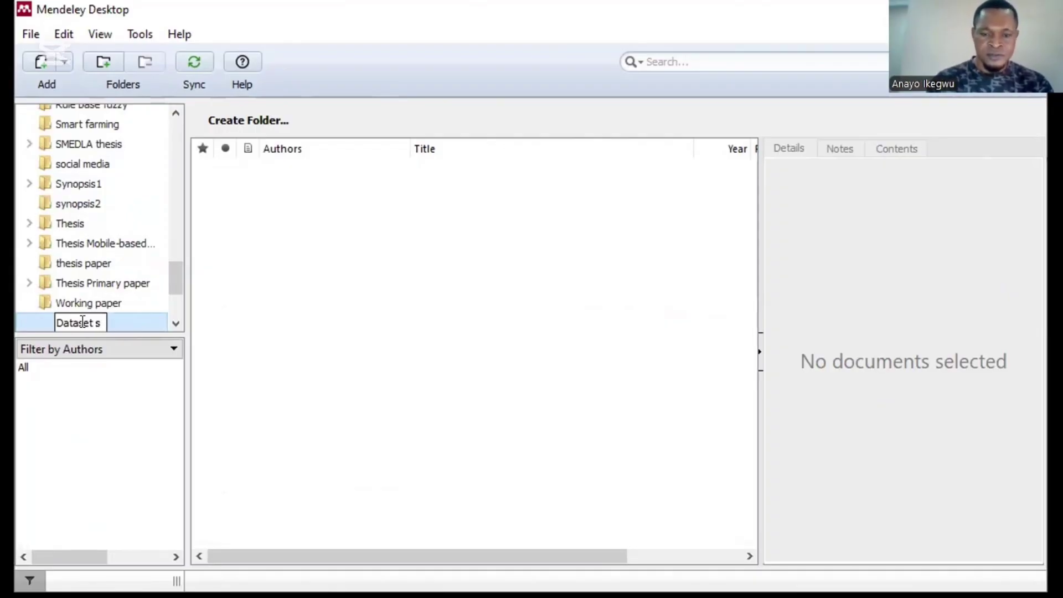
pyautogui.write('ource')
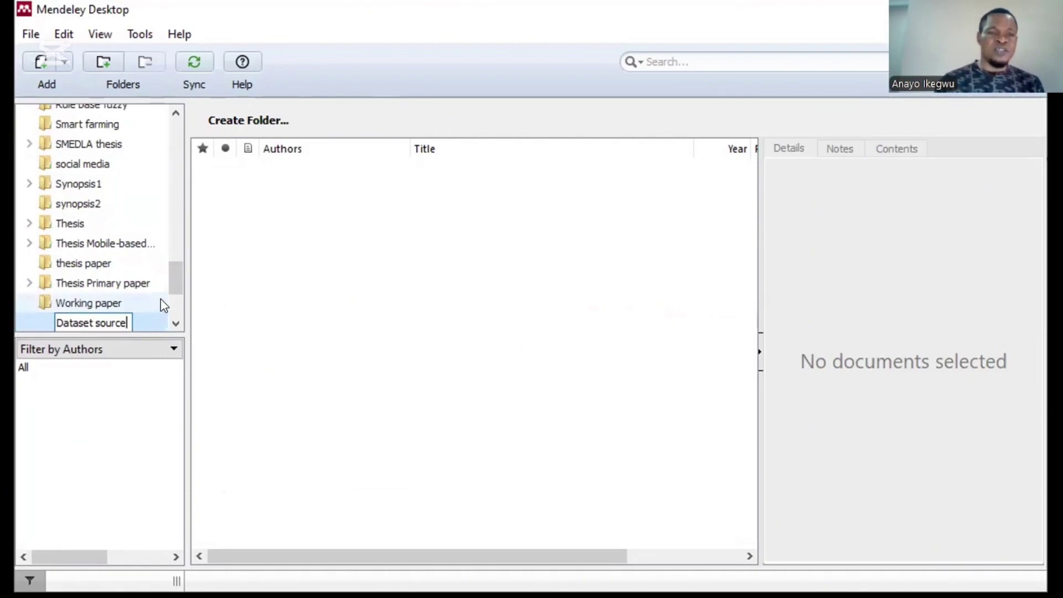
pyautogui.moveTo(171, 293); pyautogui.dragTo(175, 177)
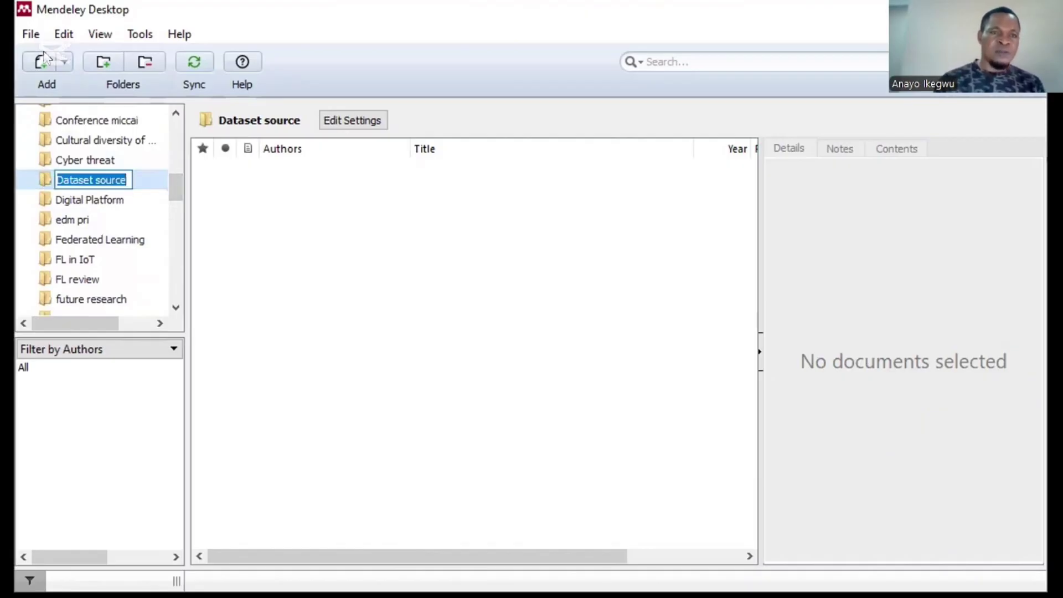
pyautogui.click(31, 35)
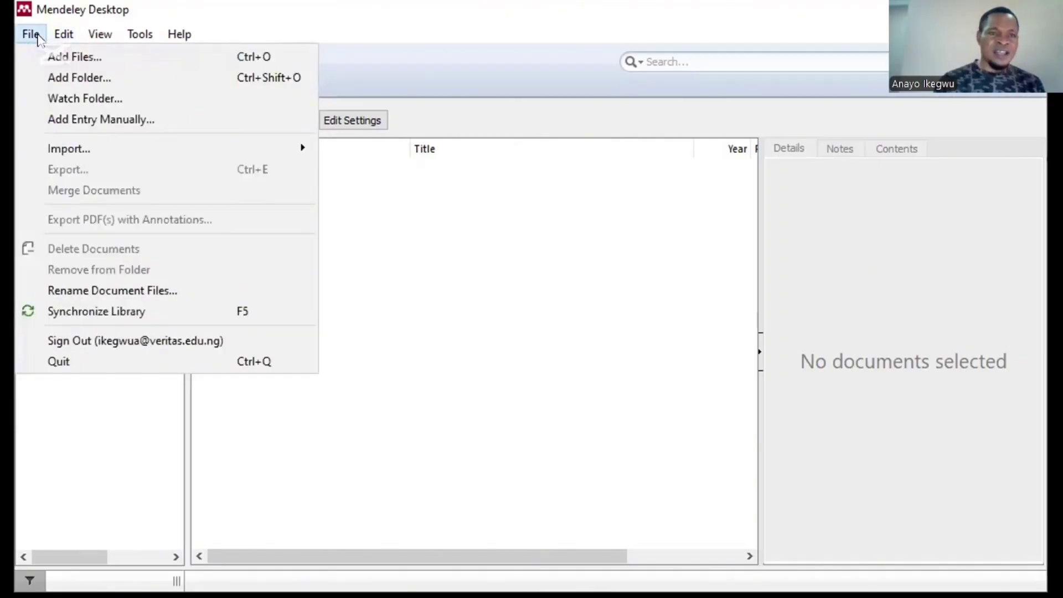
# Step: In Add Files, browse to Documents > AI Files > PhD Cybersecurity > About dataset for mHealth cyber threat
pyautogui.click(49, 60)
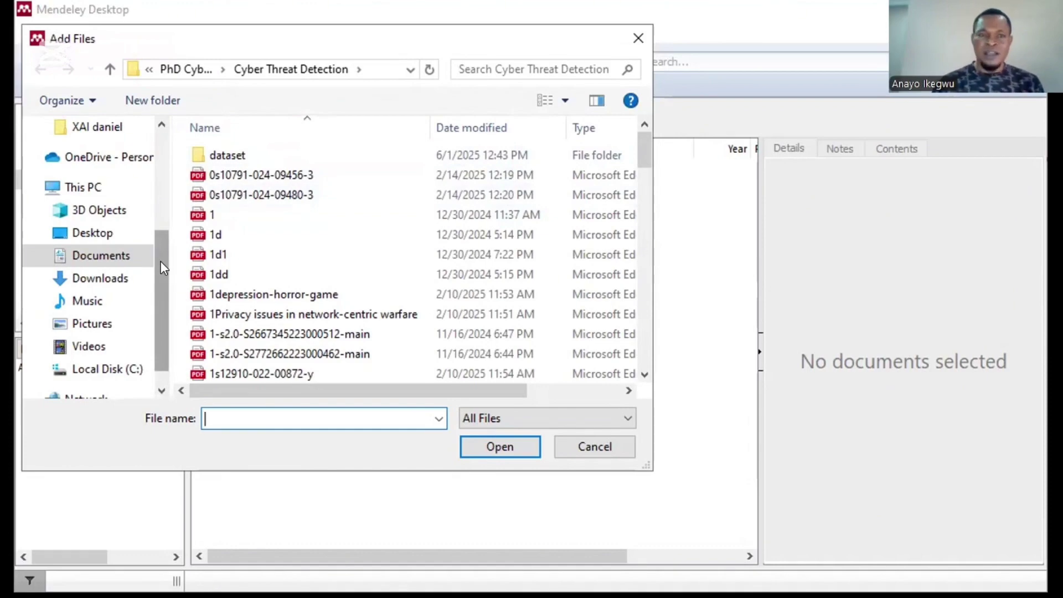
pyautogui.scroll(3, 163, 266)
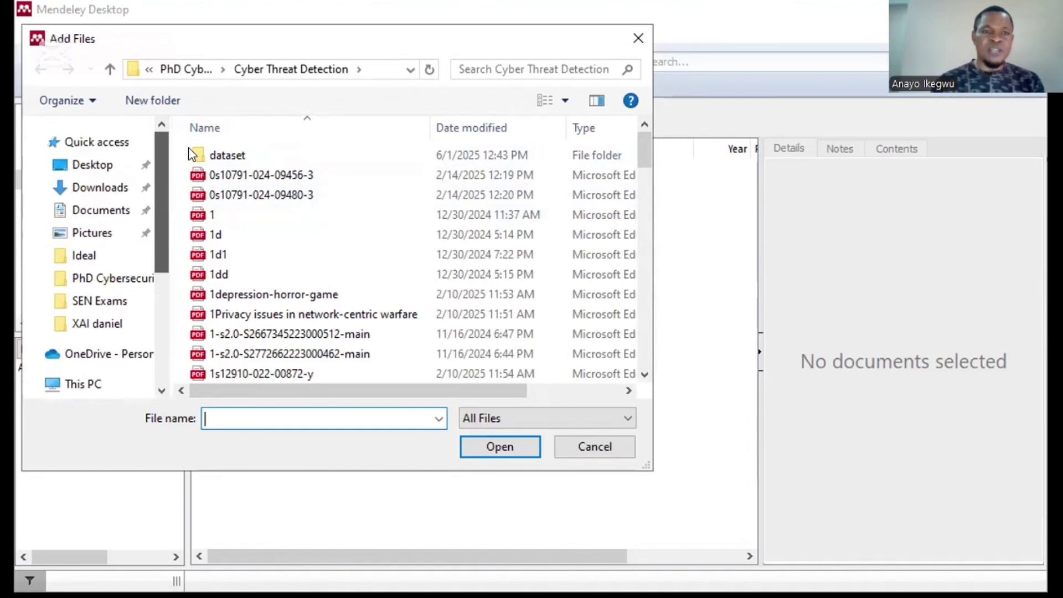
pyautogui.click(97, 210)
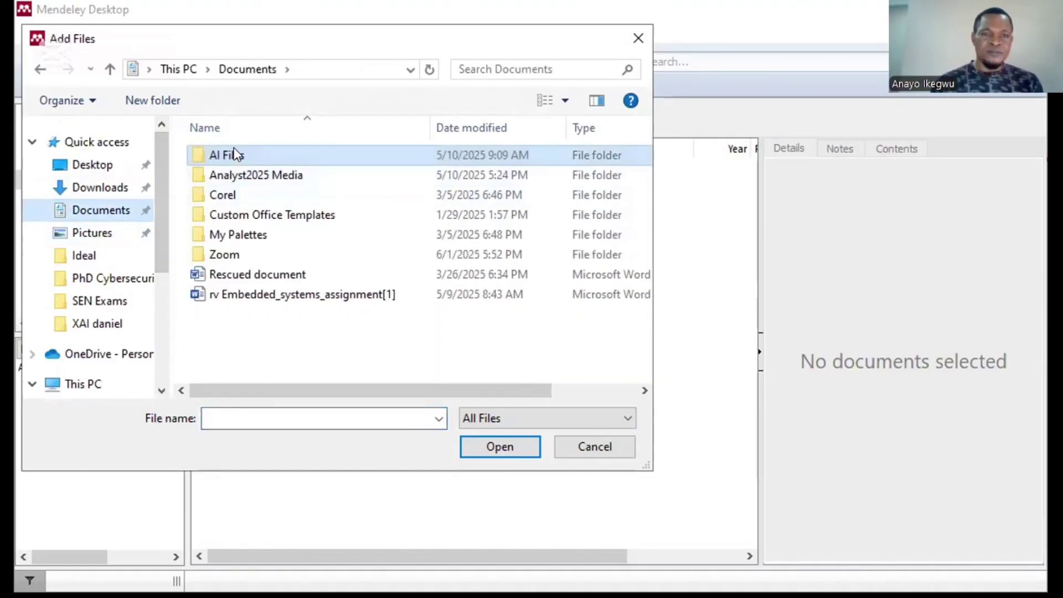
pyautogui.doubleClick(234, 149)
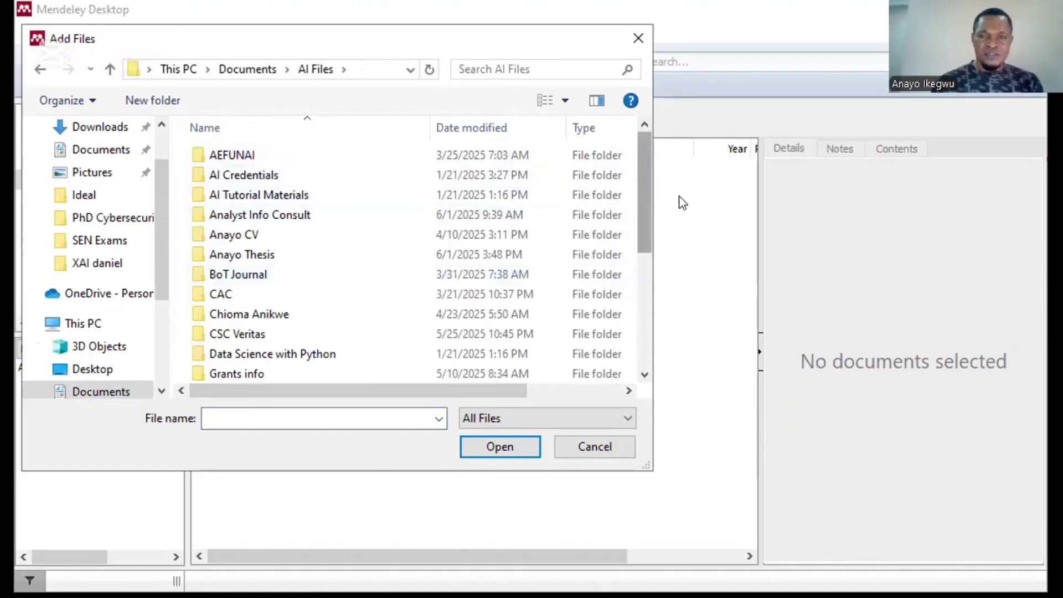
pyautogui.moveTo(642, 209); pyautogui.dragTo(633, 321)
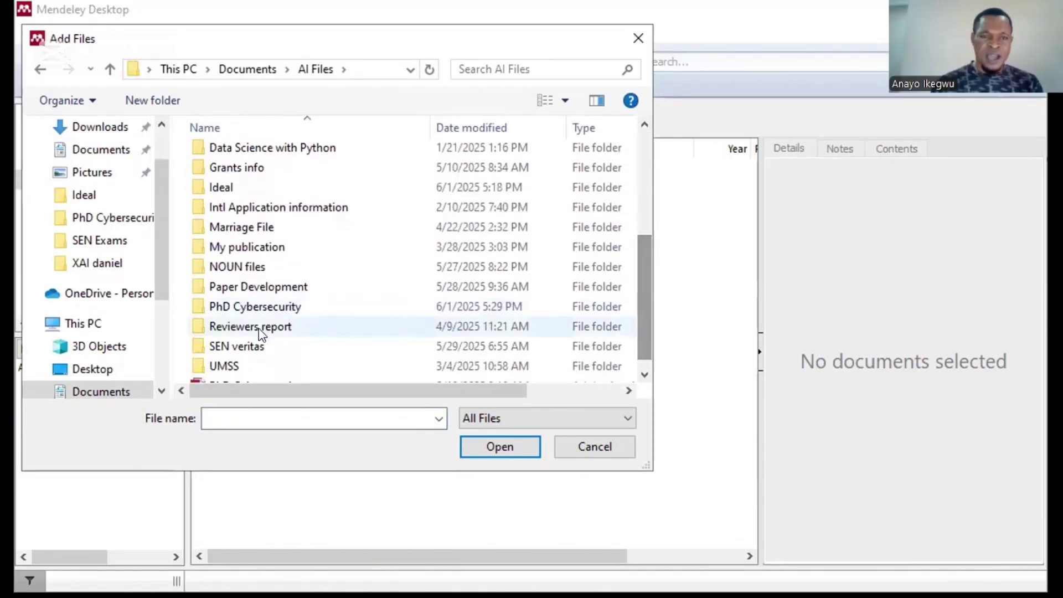
pyautogui.click(252, 307)
pyautogui.doubleClick(252, 308)
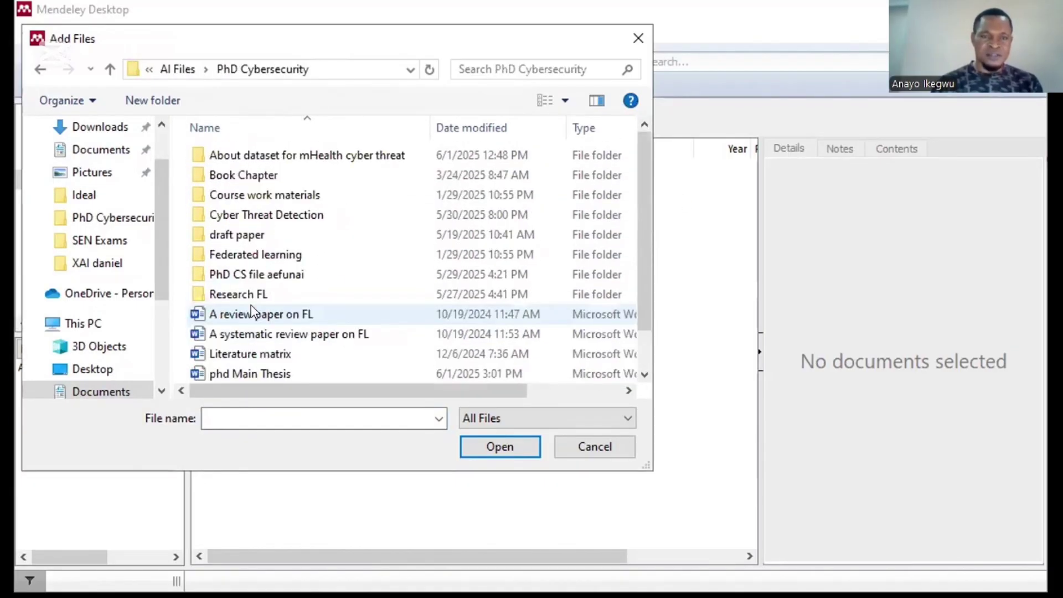
pyautogui.click(279, 157)
pyautogui.doubleClick(280, 157)
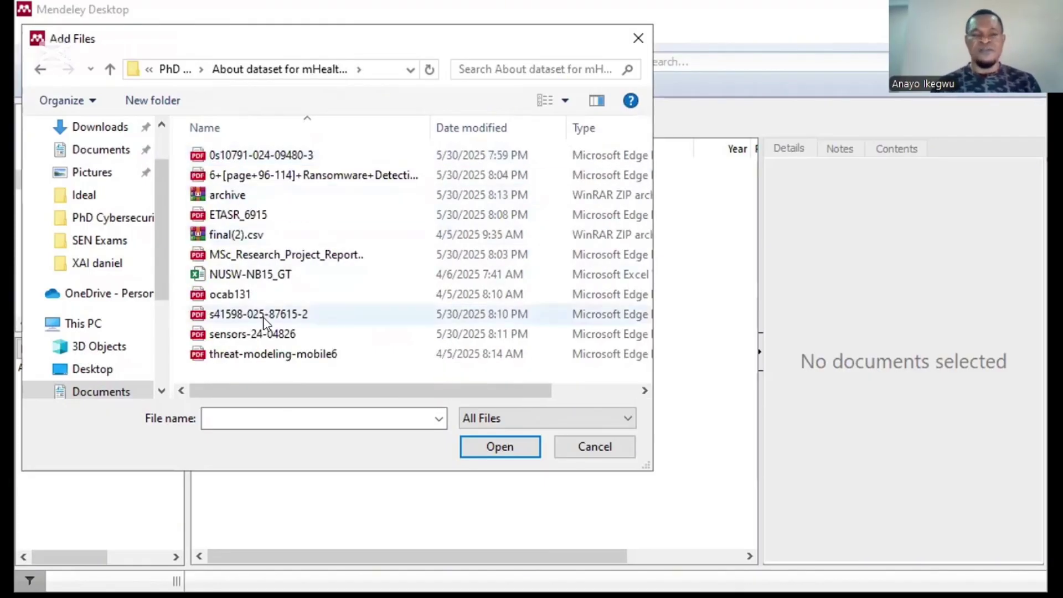
# Step: Select all eleven files in the folder and import them into the library
pyautogui.click(223, 161)
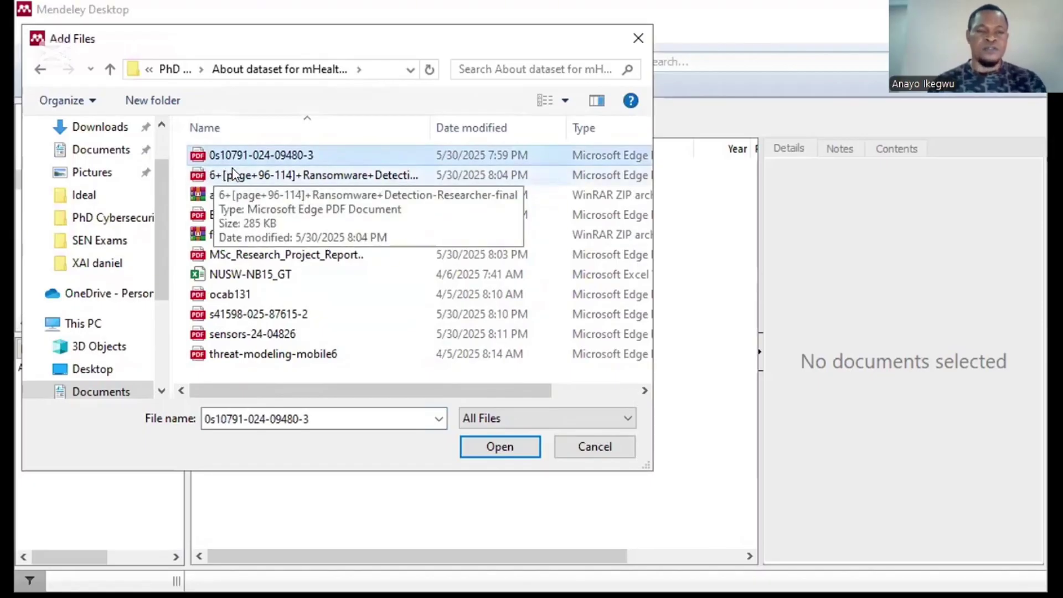
pyautogui.hotkey('ctrl', 'a')
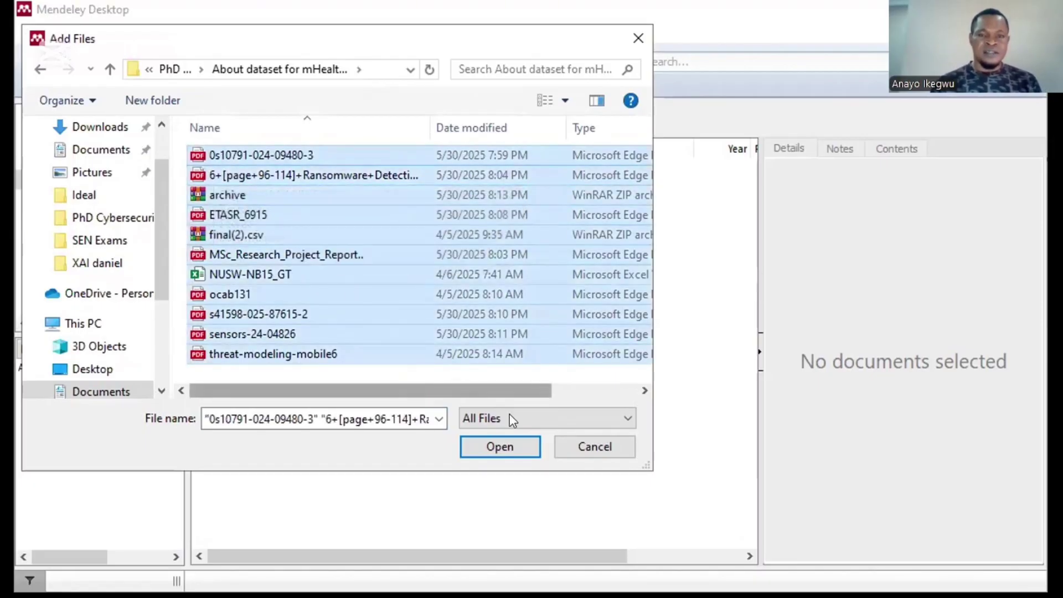
pyautogui.click(499, 446)
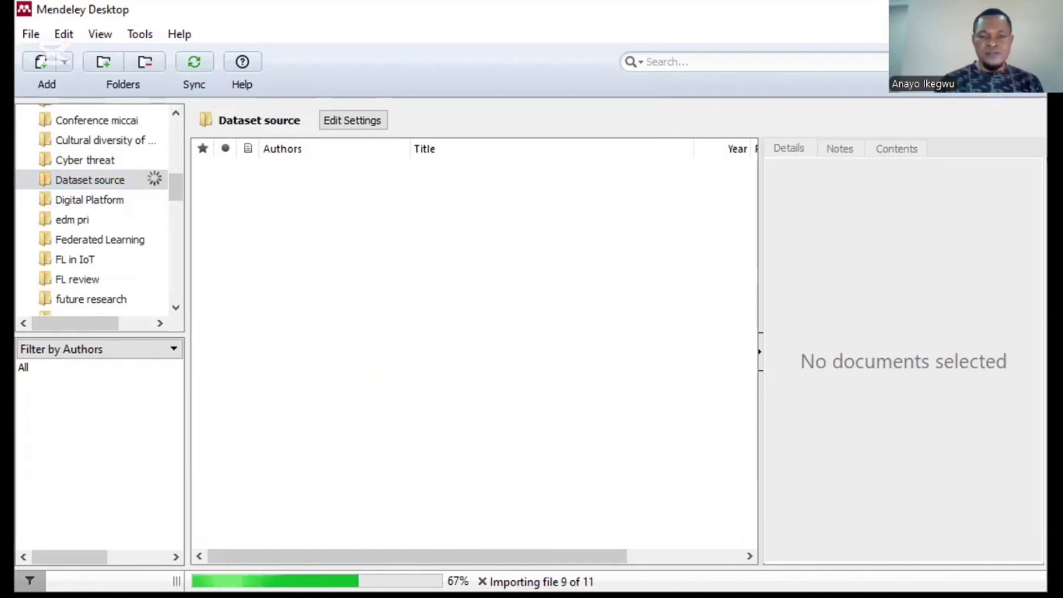
# Step: Sync the Mendeley library with the online account after the eleven papers finish importing
pyautogui.click(188, 63)
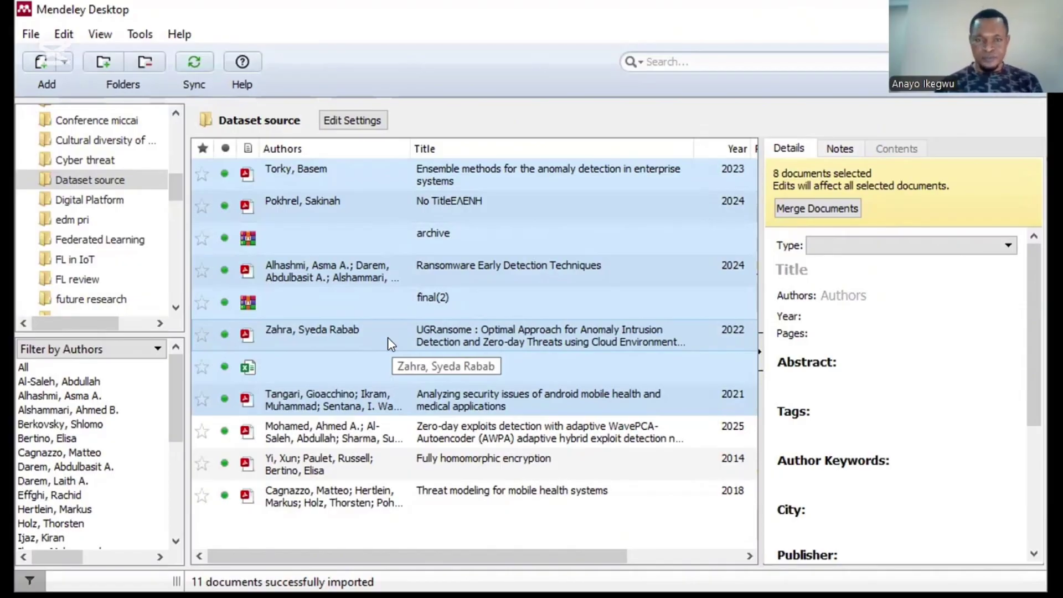
# Step: Review the details of the Zero-day, Threat modeling, Ensemble methods, UGRansome and homomorphic encryption papers
pyautogui.click(498, 440)
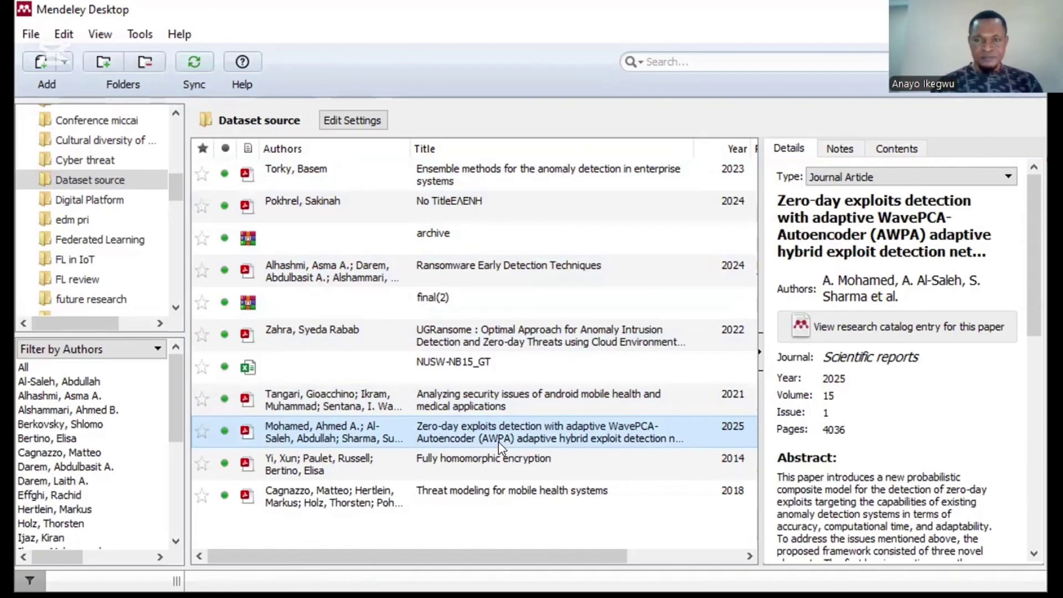
pyautogui.click(428, 490)
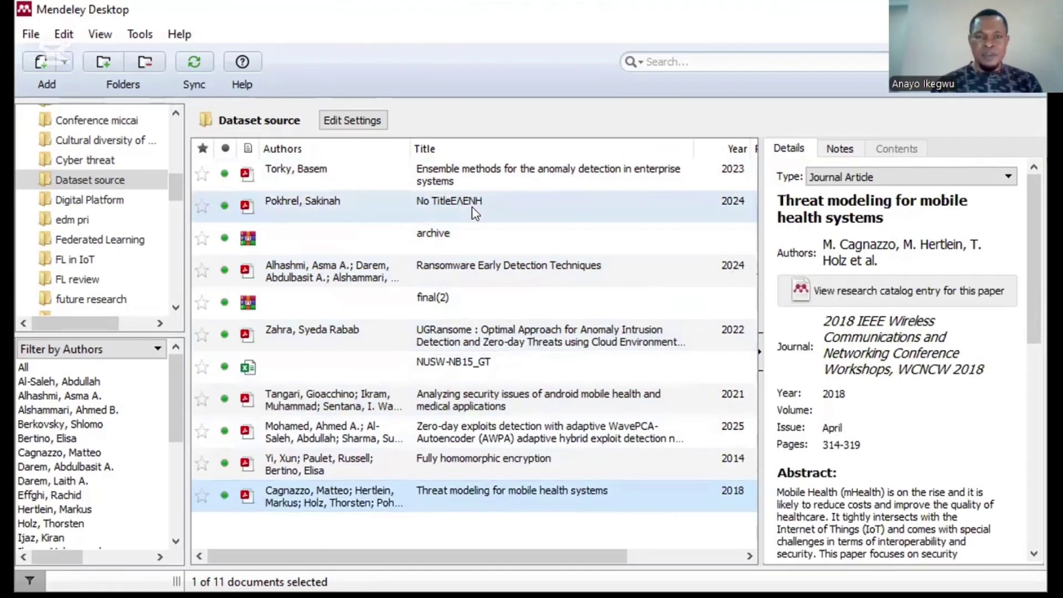
pyautogui.click(452, 168)
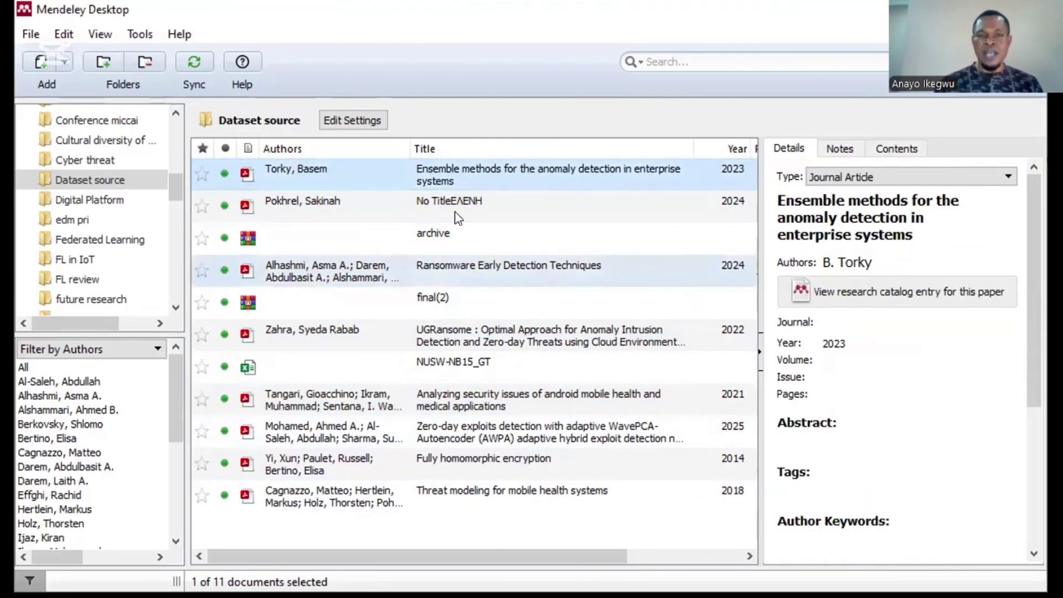
pyautogui.click(485, 330)
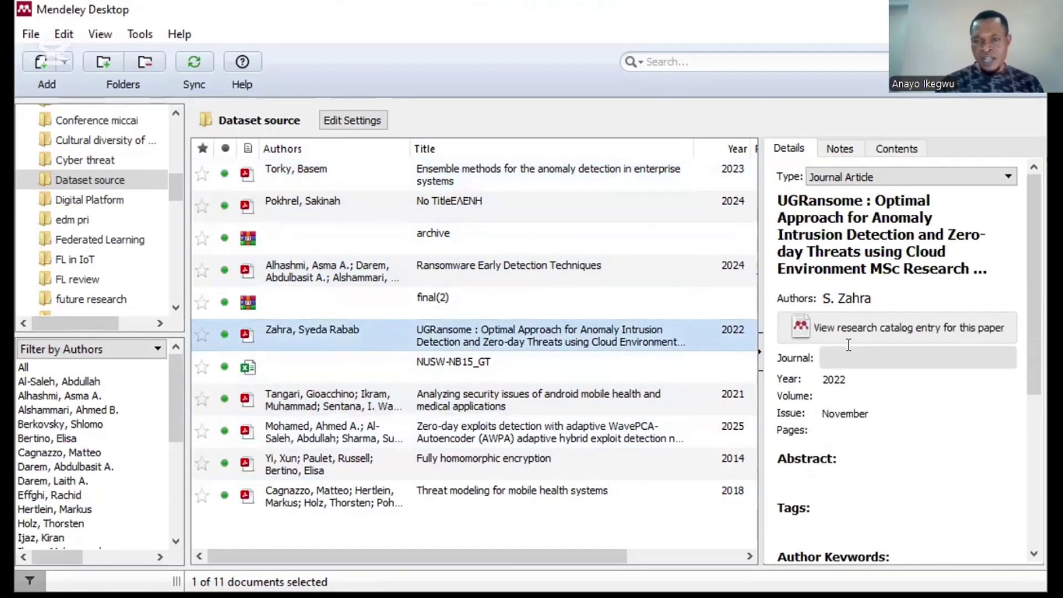
pyautogui.click(431, 495)
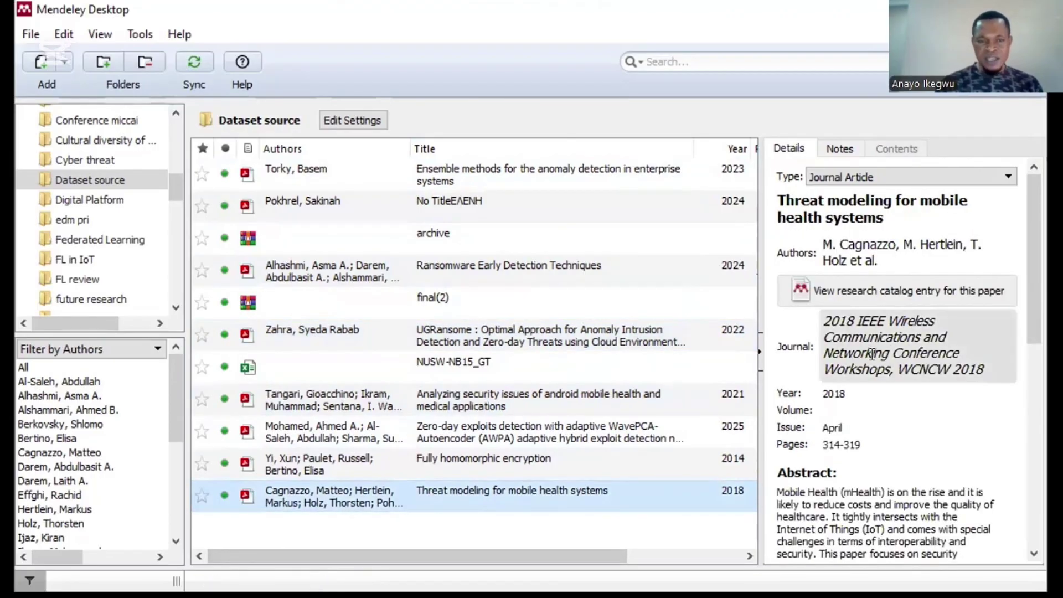
pyautogui.click(549, 463)
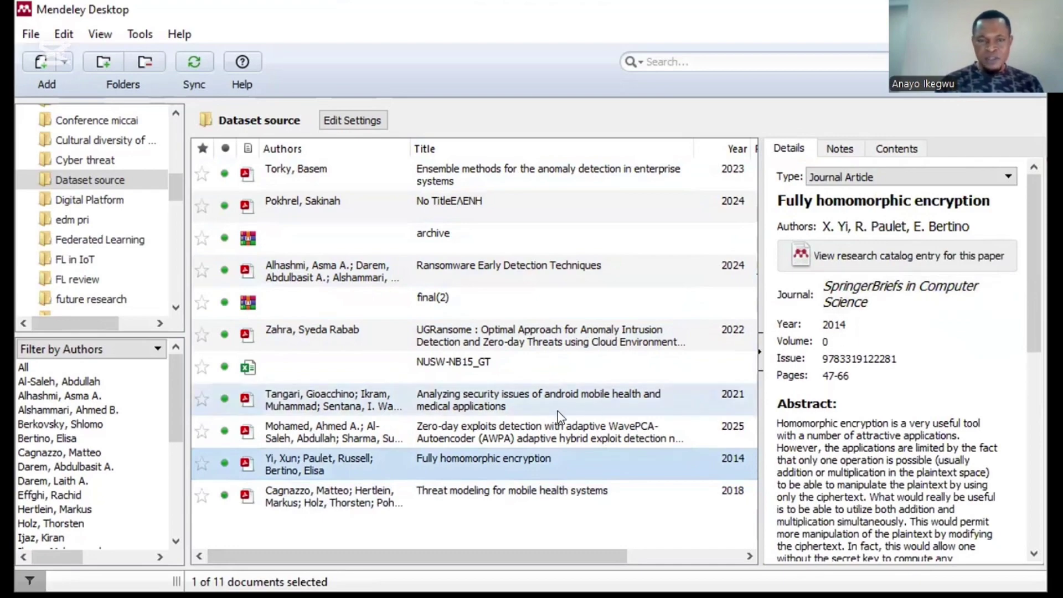
pyautogui.click(482, 432)
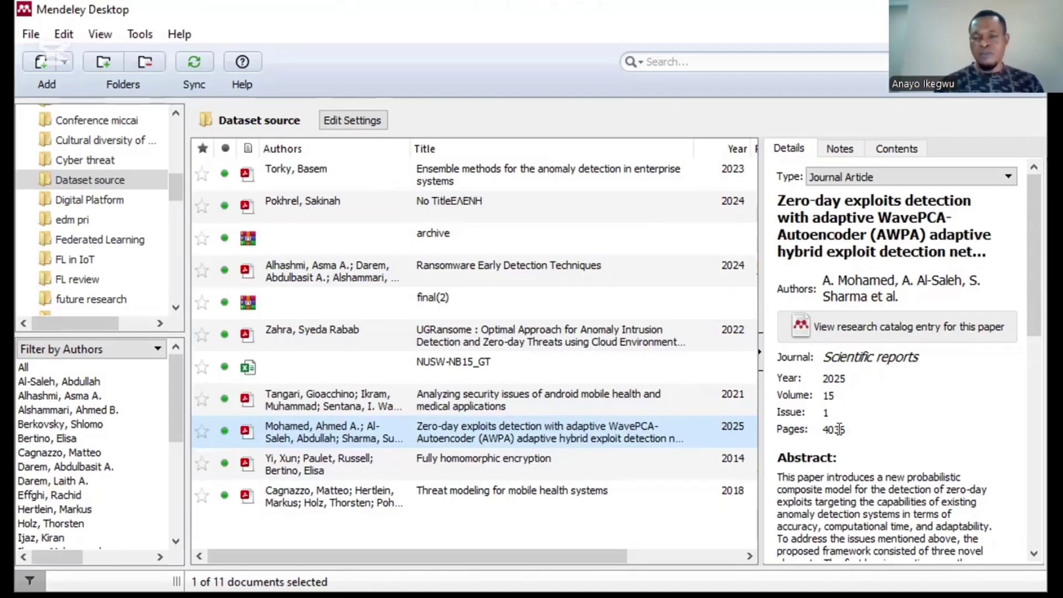
# Step: Scroll through the Zero-day exploits paper's details and open its PDF in a reader tab
pyautogui.moveTo(1033, 321); pyautogui.dragTo(1013, 505)
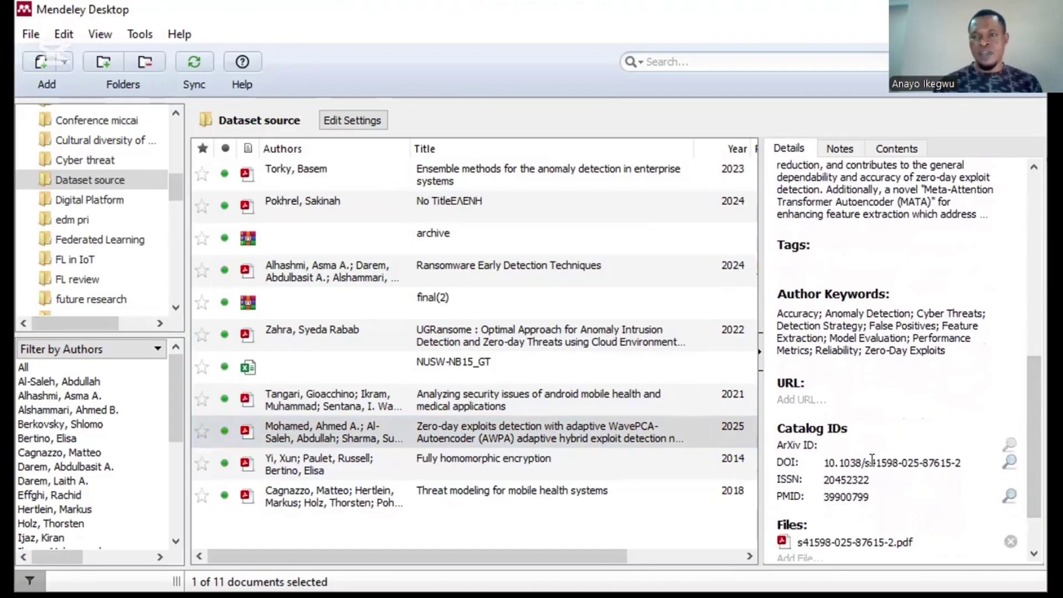
pyautogui.moveTo(1024, 422); pyautogui.dragTo(1023, 247)
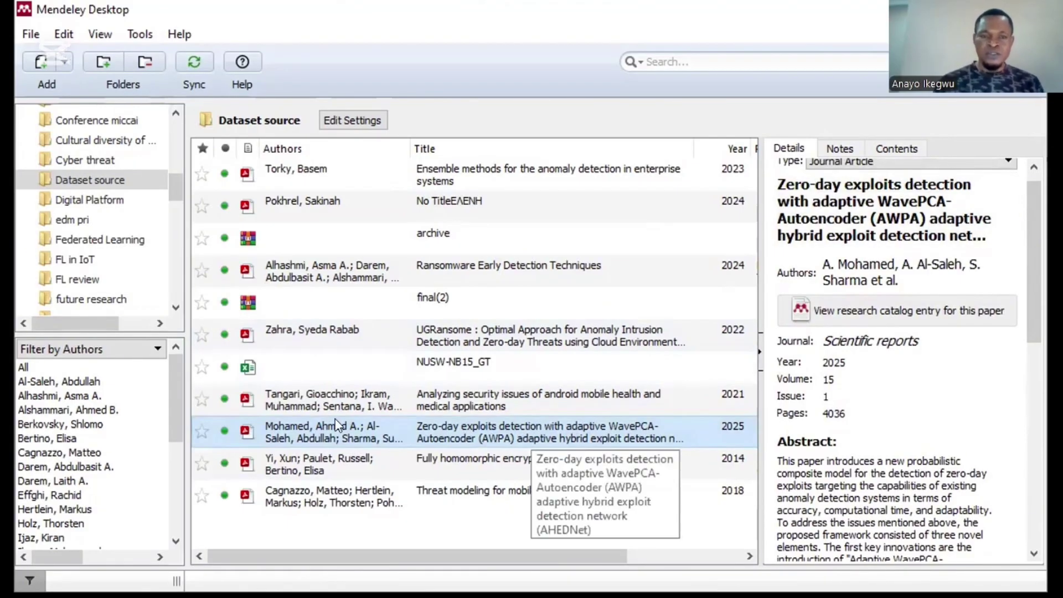
pyautogui.click(242, 429)
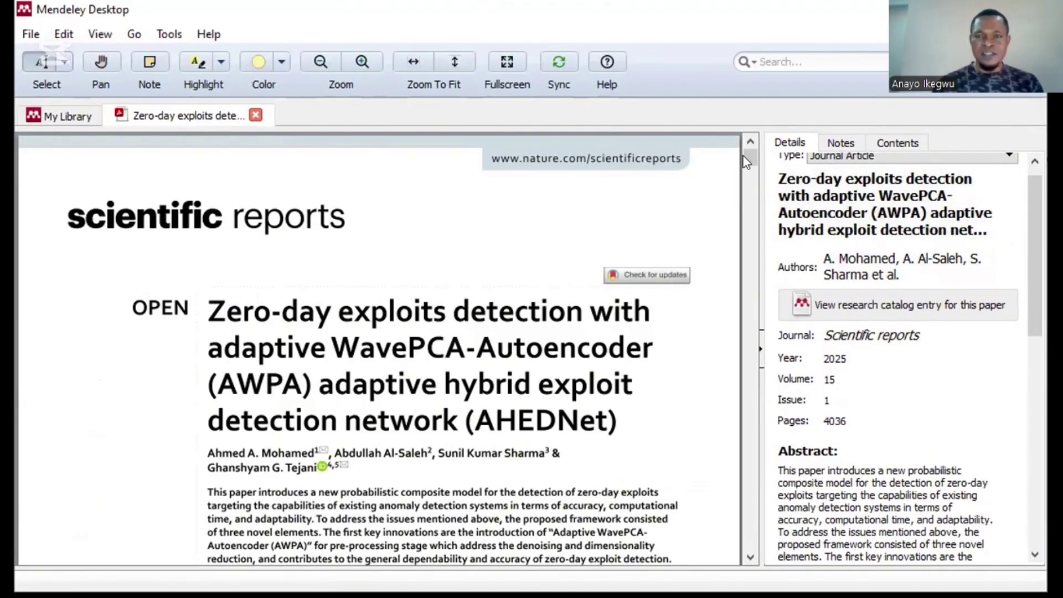
# Step: Return to My Library and select the 2023 Ensemble methods paper to show its details
pyautogui.moveTo(755, 152)
pyautogui.mouseDown()
pyautogui.moveTo(741, 271)
pyautogui.moveTo(747, 147)
pyautogui.mouseUp()
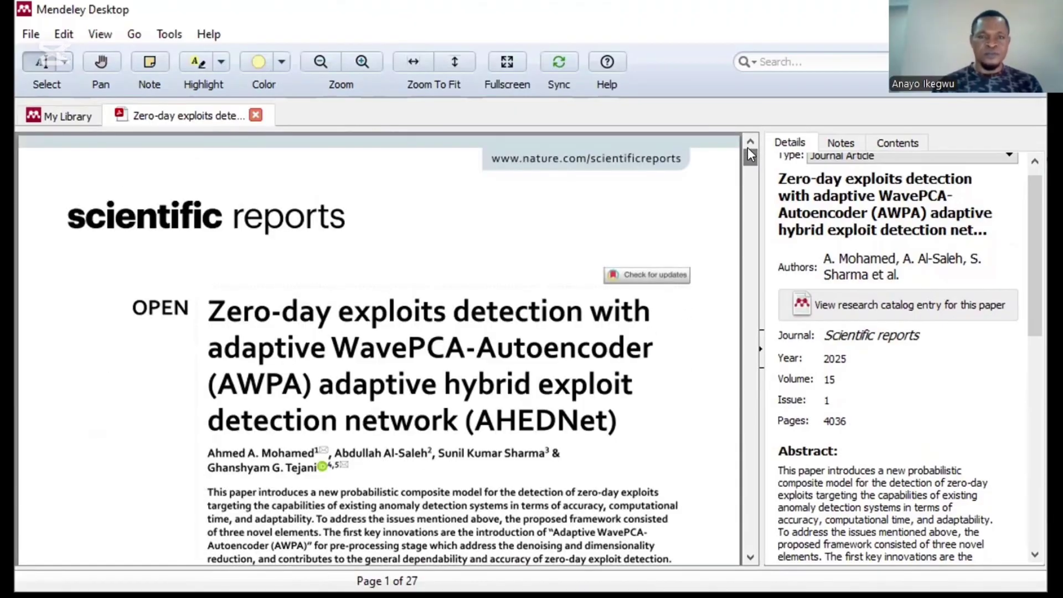
pyautogui.click(65, 116)
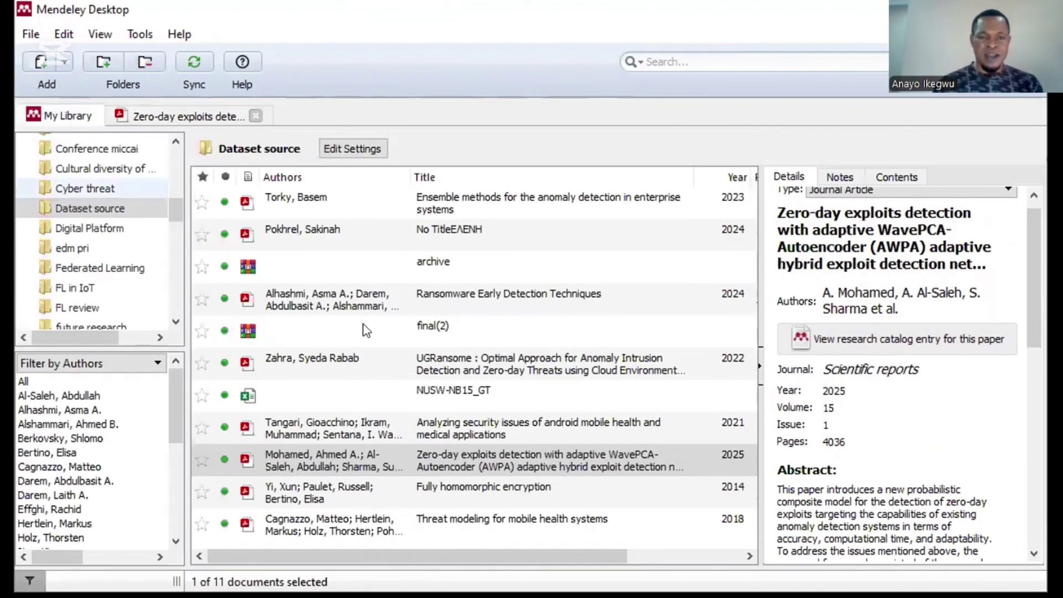
pyautogui.click(462, 206)
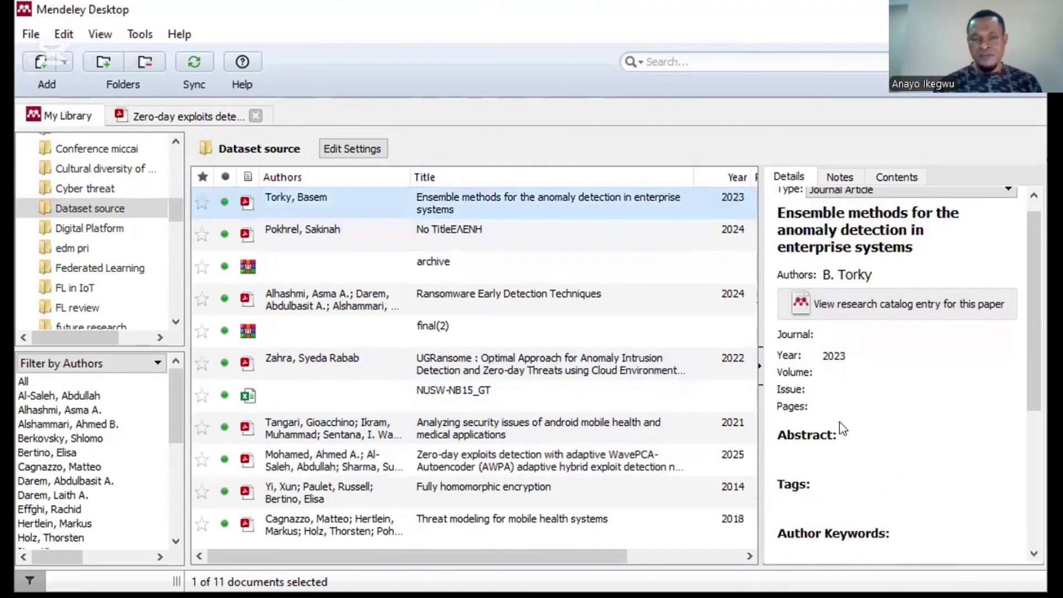
# Step: Open the Ensemble methods capstone PDF in a second reader tab
pyautogui.doubleClick(432, 203)
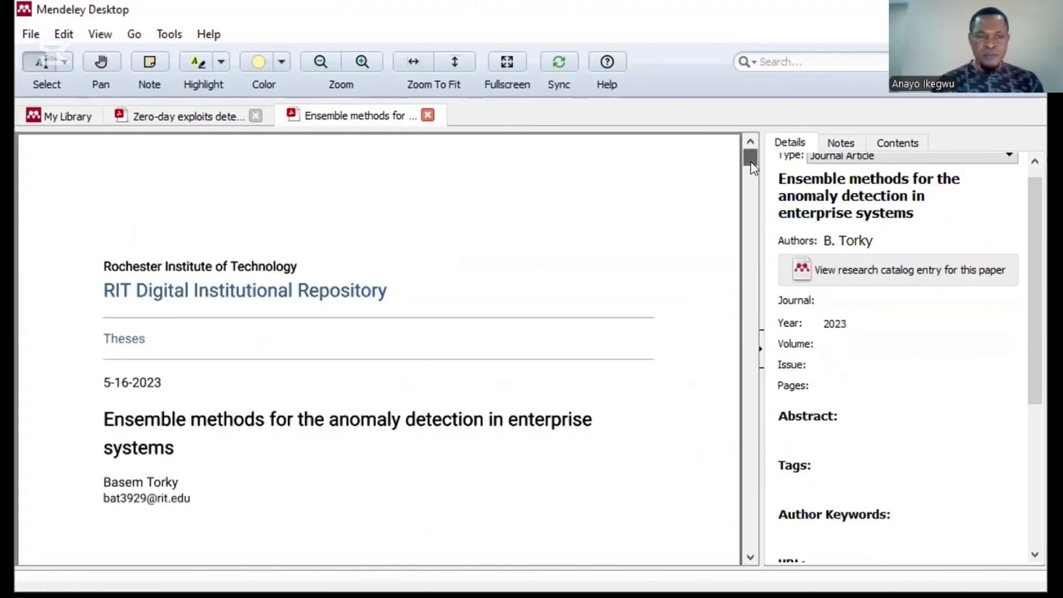
pyautogui.scroll(-3, 751, 165)
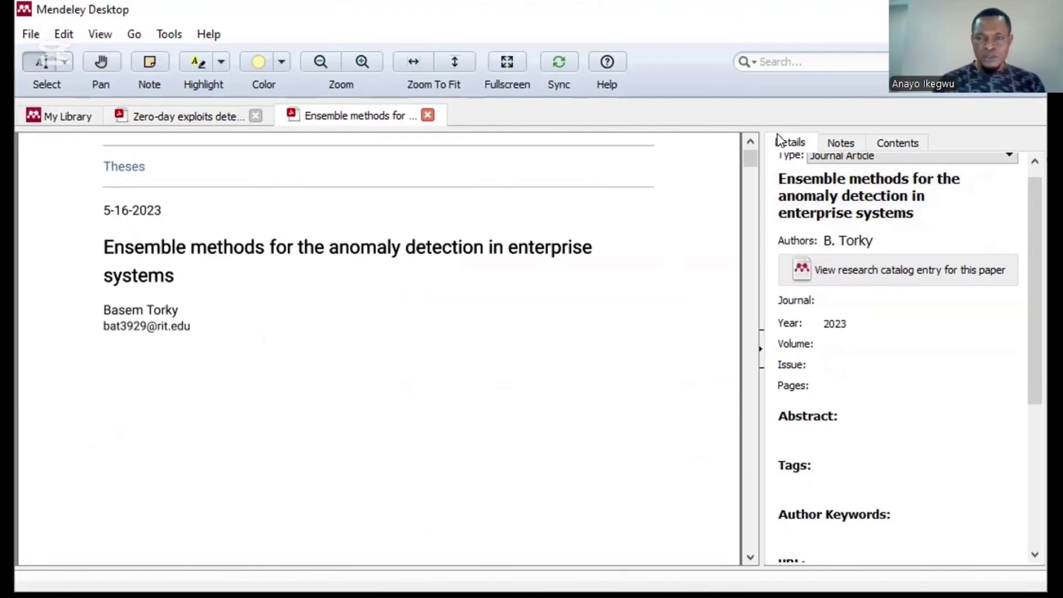
pyautogui.moveTo(753, 155); pyautogui.dragTo(753, 169)
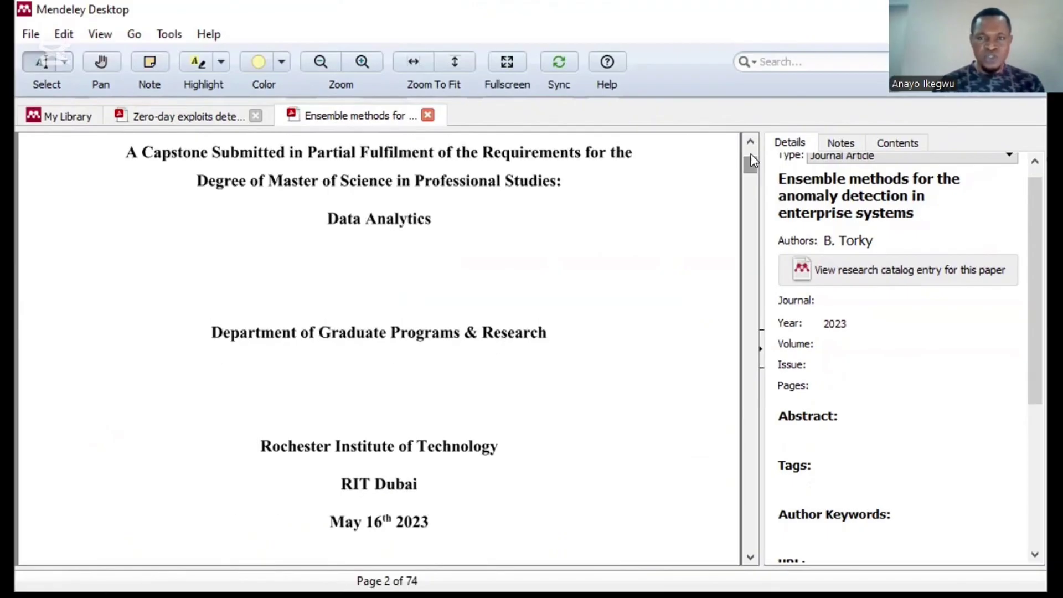
# Step: Page through the opening pages of the 74-page Ensemble methods PDF with the scrollbar arrows
pyautogui.click(750, 143)
pyautogui.click(750, 142)
pyautogui.click(751, 143)
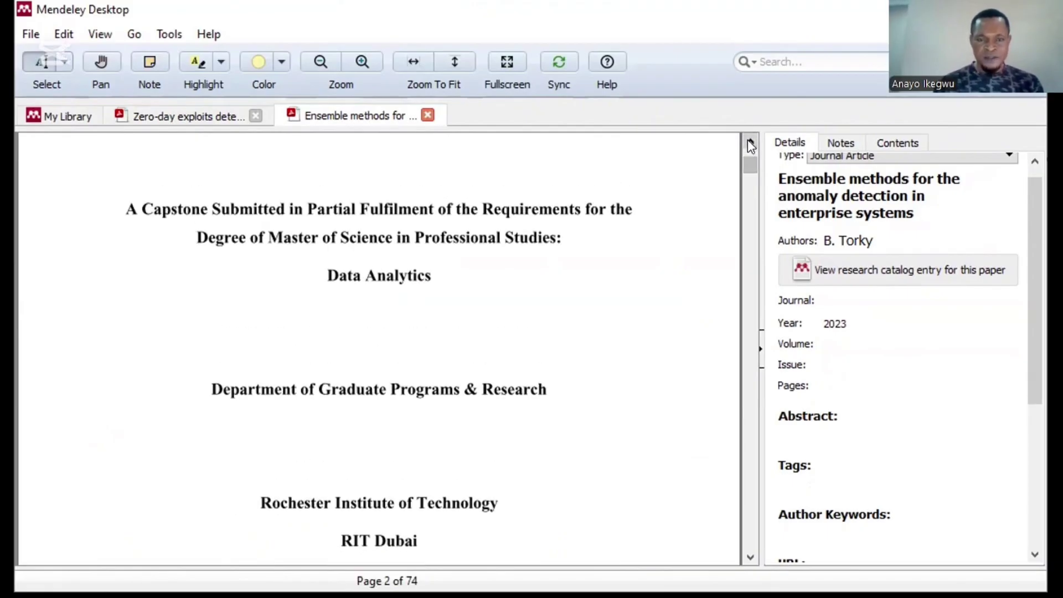
pyautogui.click(749, 557)
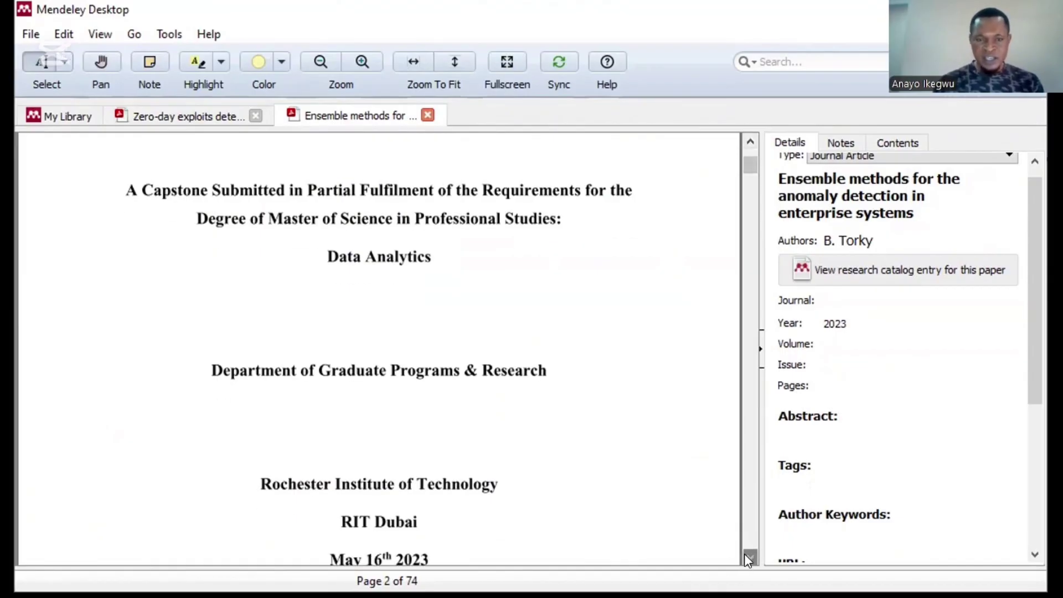
pyautogui.click(749, 556)
pyautogui.click(749, 556)
pyautogui.click(749, 556)
pyautogui.click(749, 557)
pyautogui.click(749, 557)
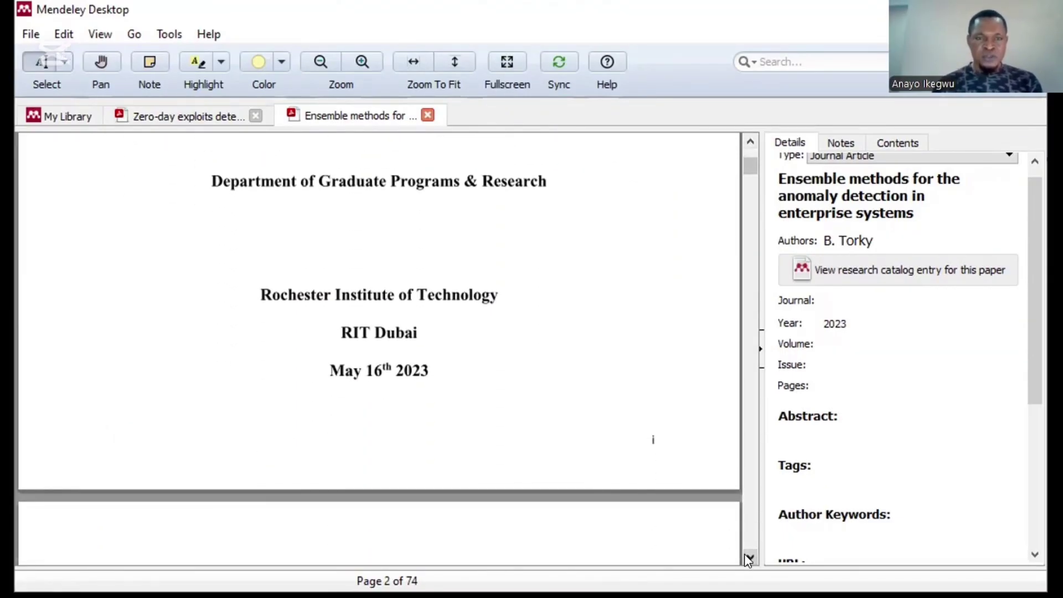
pyautogui.click(751, 143)
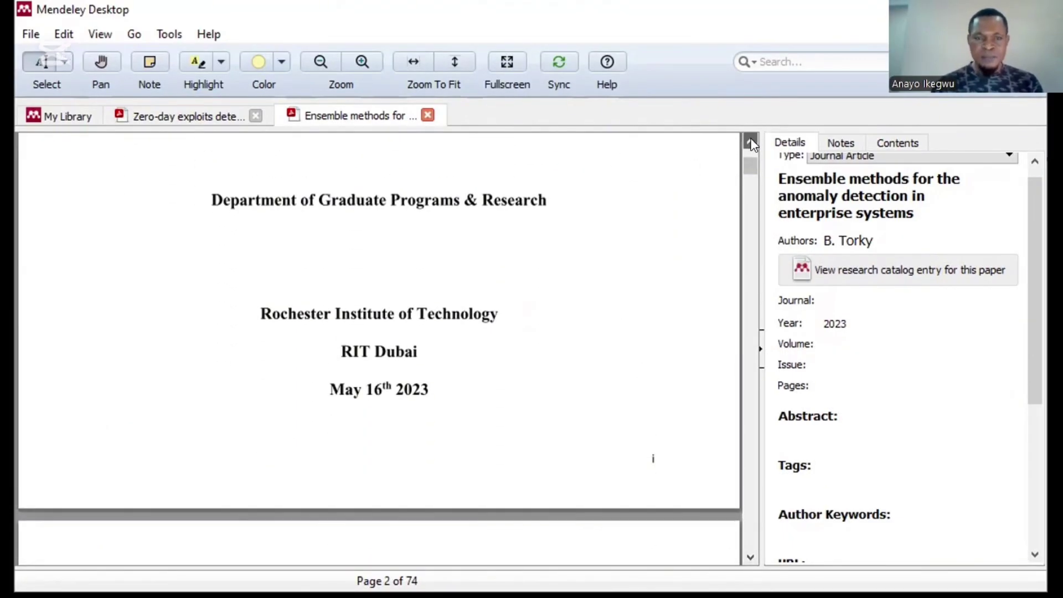
pyautogui.click(751, 143)
pyautogui.click(751, 142)
pyautogui.click(751, 142)
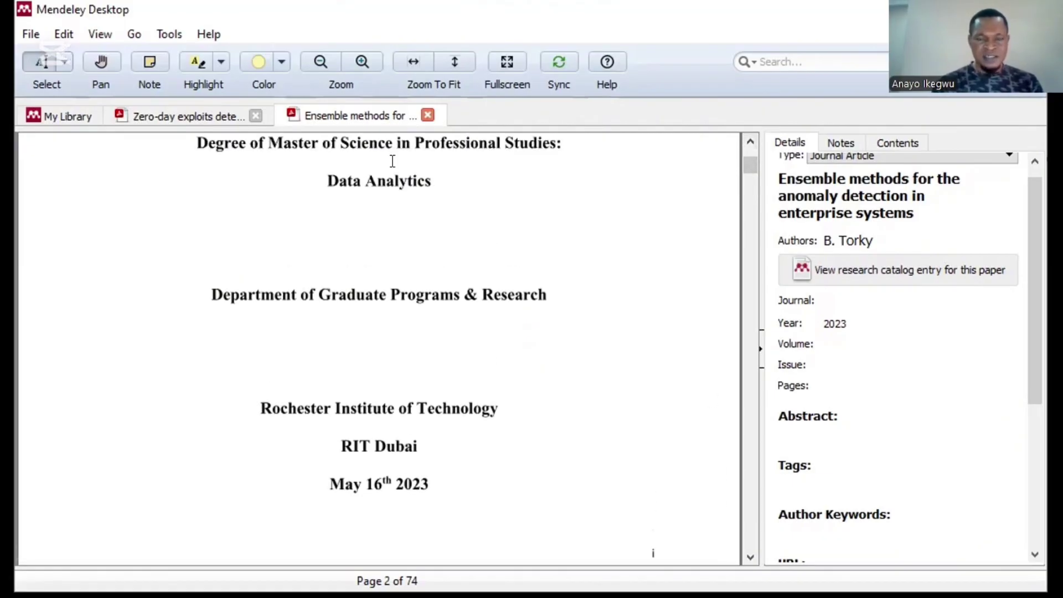
pyautogui.click(748, 140)
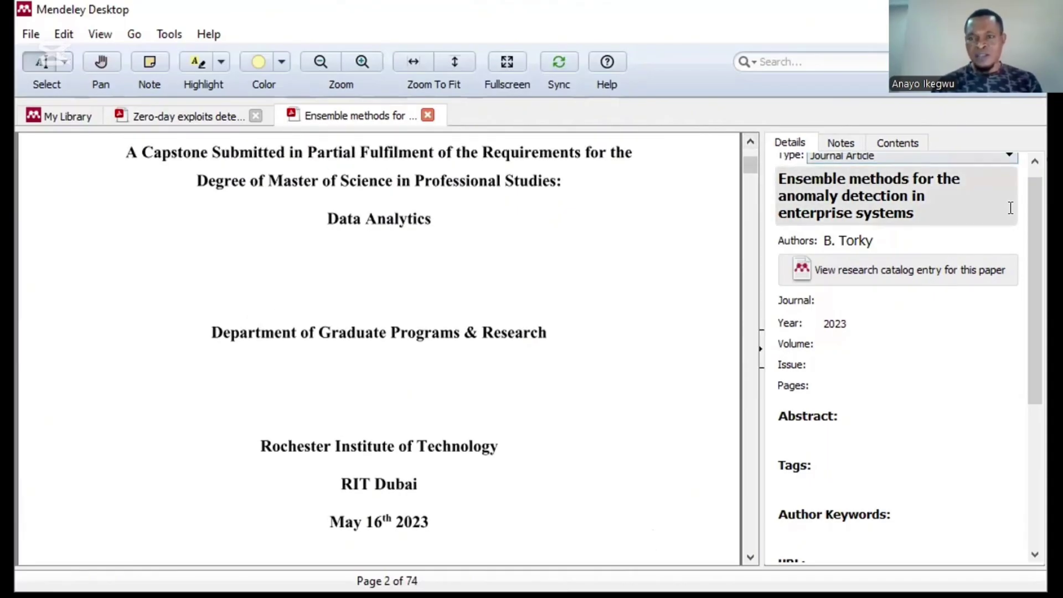
# Step: Set the Ensemble methods paper's type to Thesis and its pages to 1-74
pyautogui.scroll(1, 830, 166)
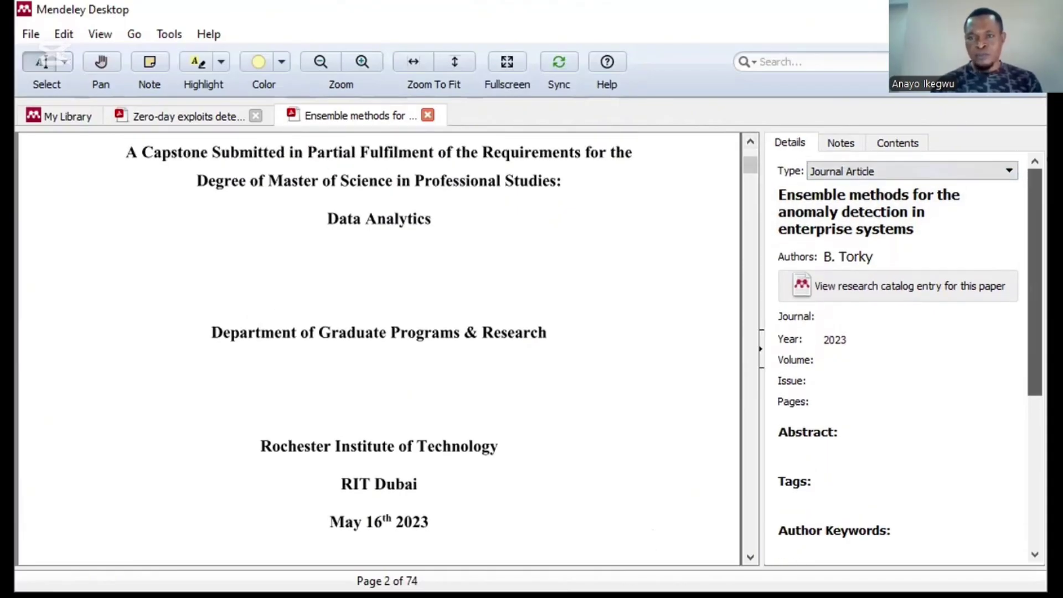
pyautogui.click(834, 173)
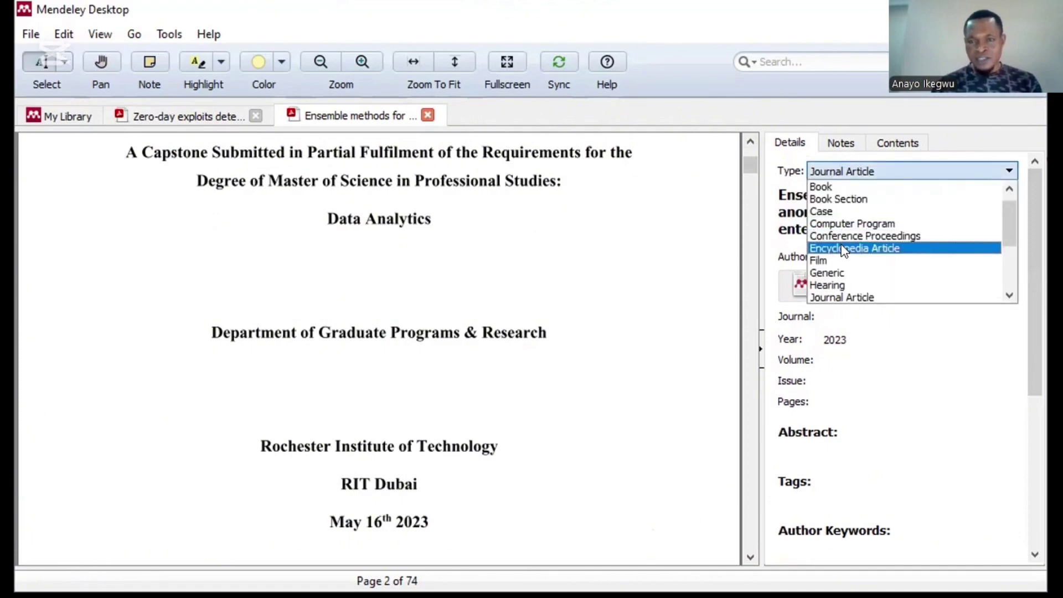
pyautogui.moveTo(1016, 231); pyautogui.dragTo(1012, 274)
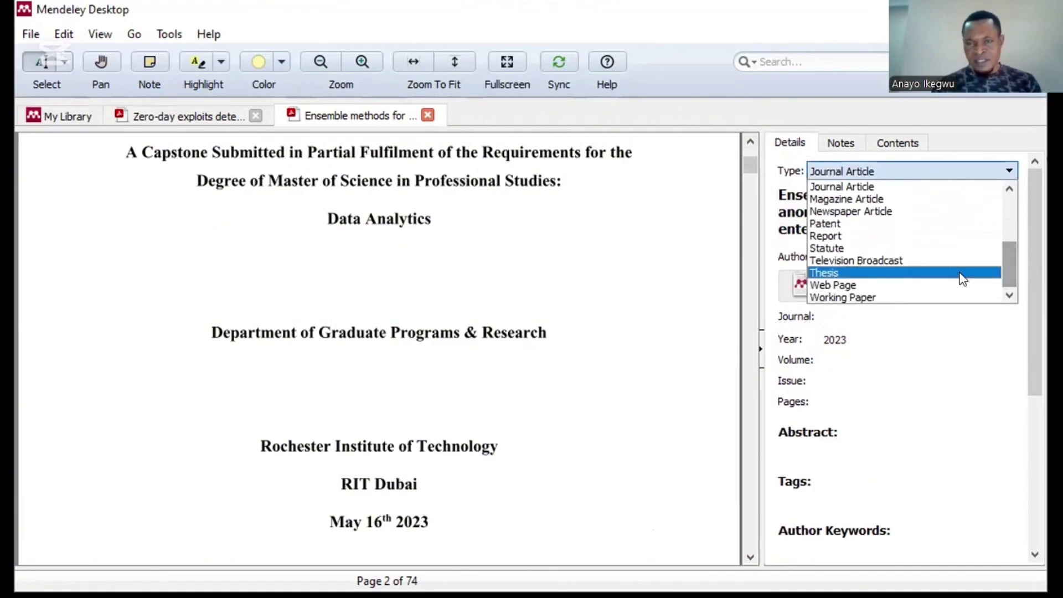
pyautogui.click(868, 273)
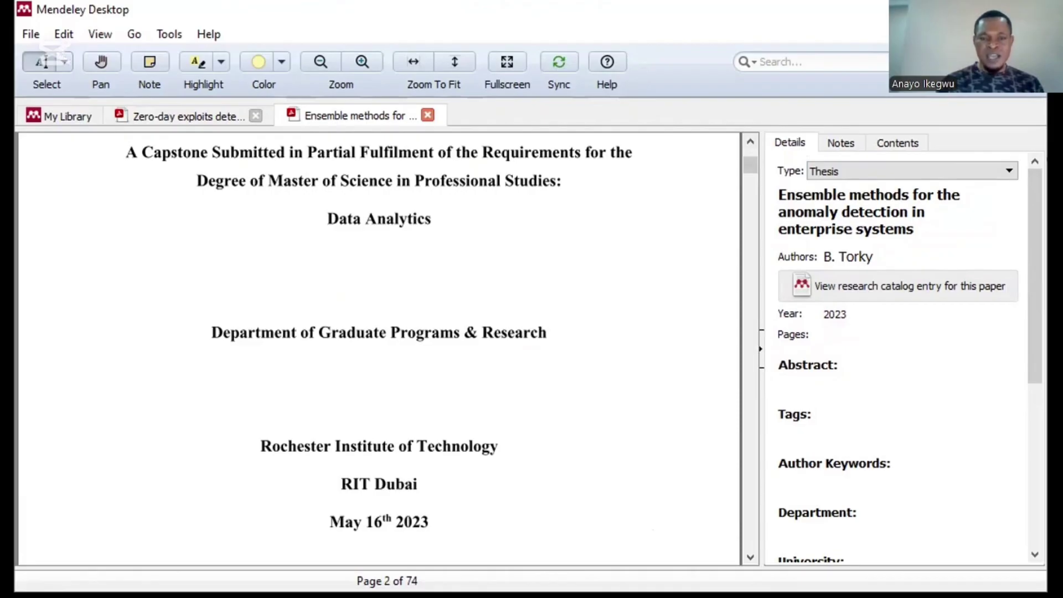
pyautogui.click(839, 331)
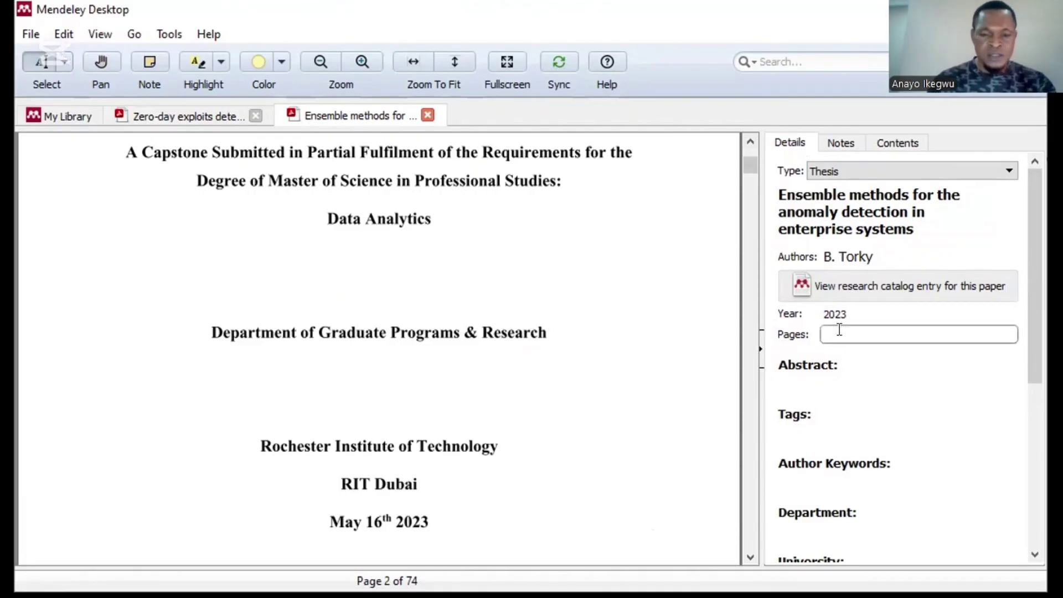
pyautogui.write('1-')
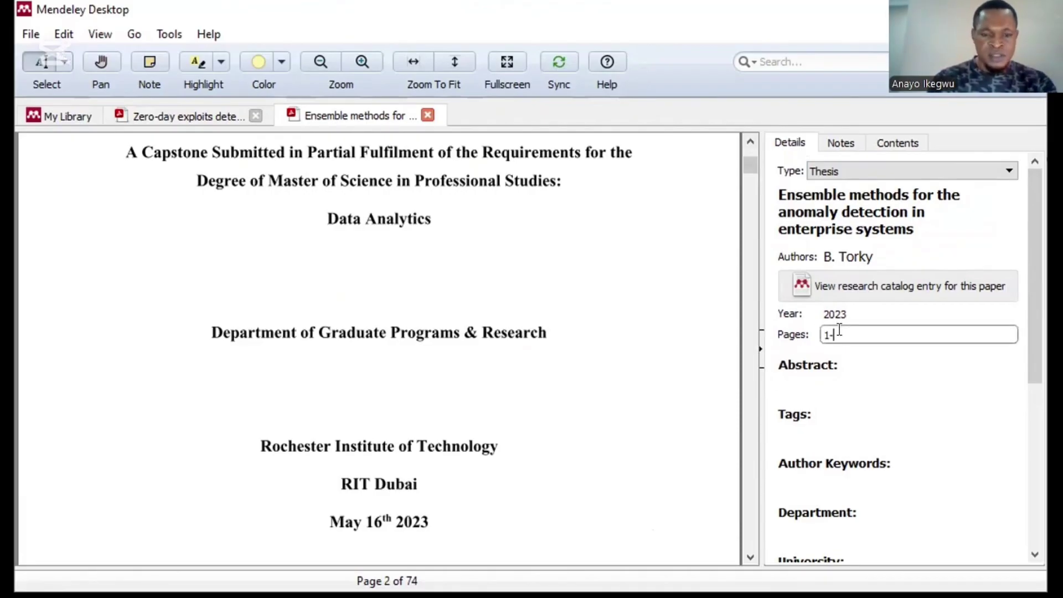
pyautogui.write('74')
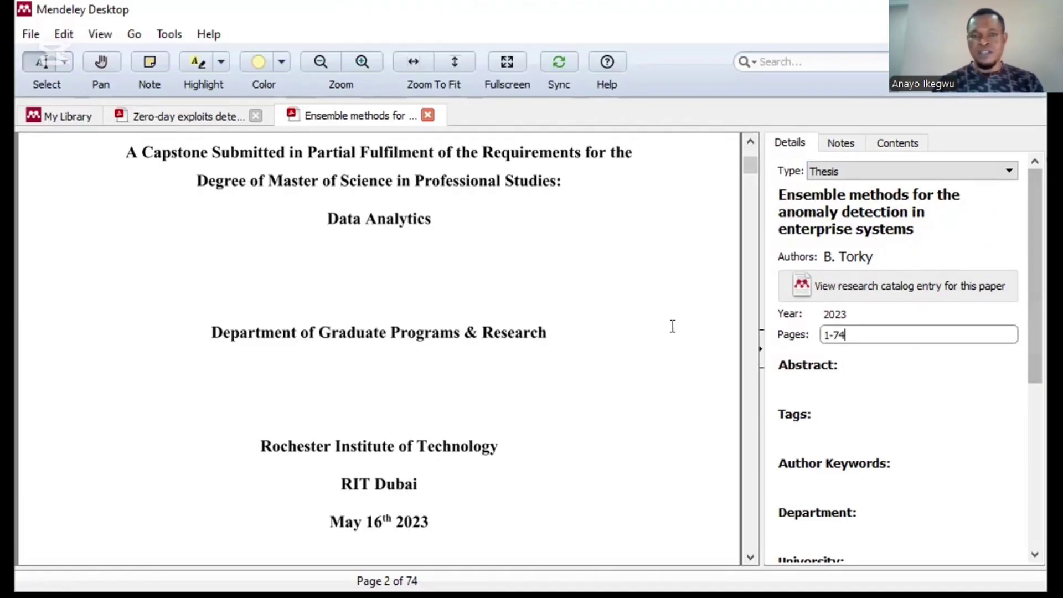
pyautogui.moveTo(1034, 277)
pyautogui.mouseDown()
pyautogui.moveTo(1034, 325)
pyautogui.moveTo(1035, 276)
pyautogui.mouseUp()
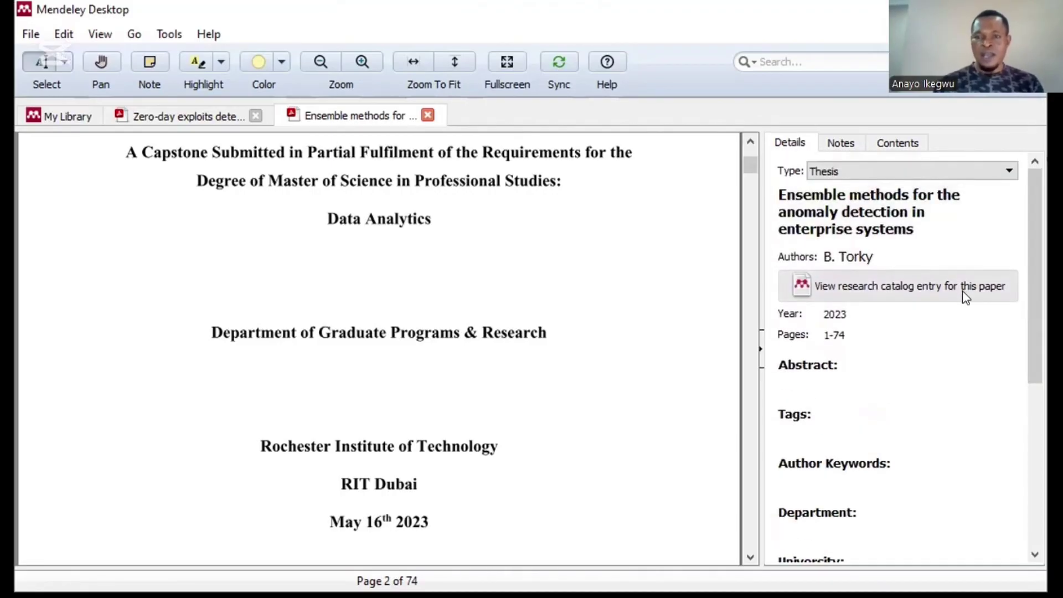
# Step: Back in My Library, browse several papers' details, then select the 2018 Threat modeling paper
pyautogui.click(62, 115)
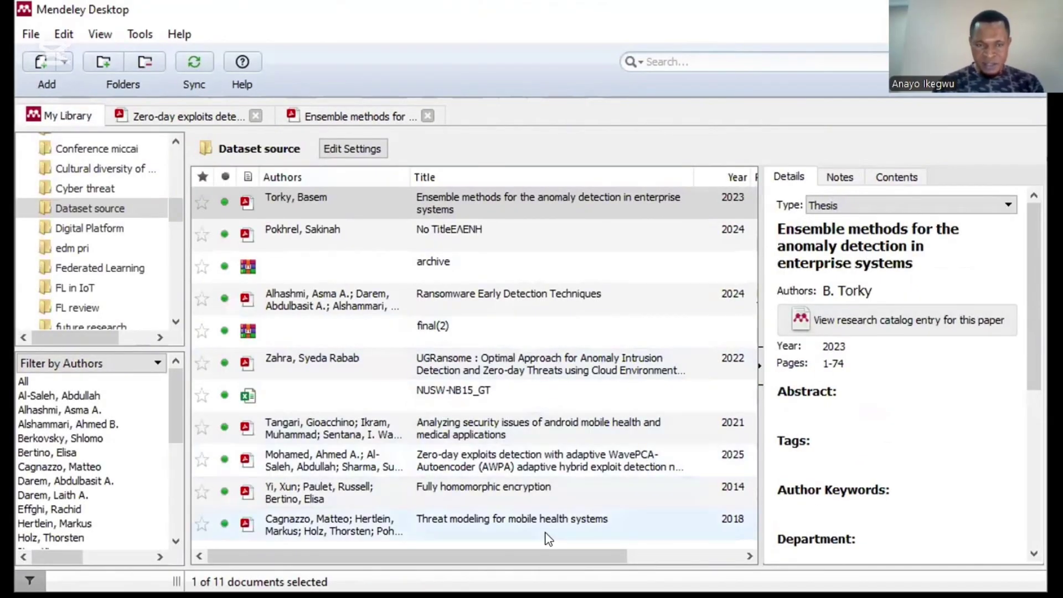
pyautogui.click(447, 518)
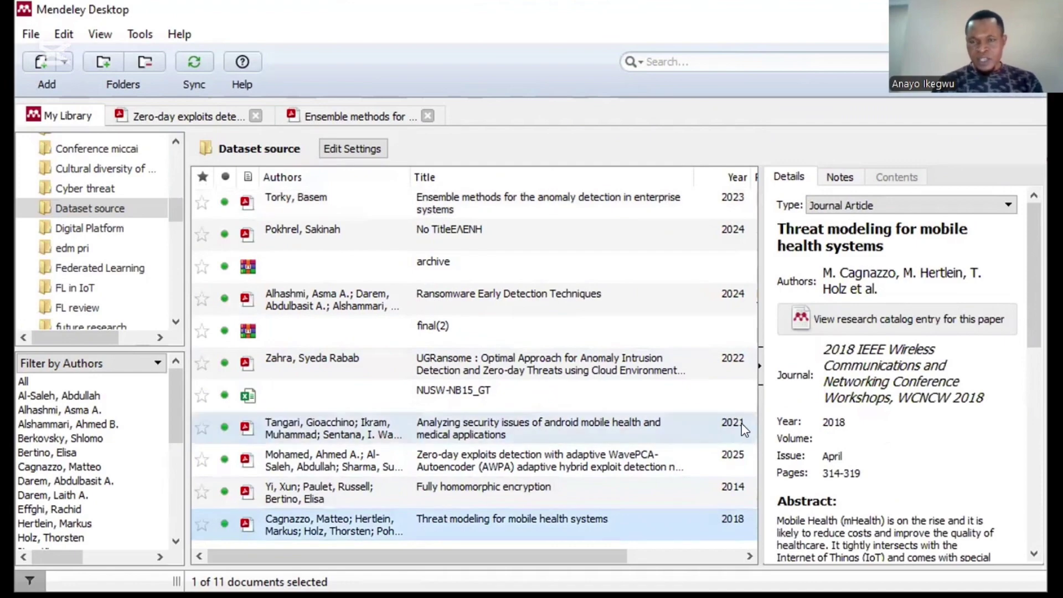
pyautogui.click(463, 489)
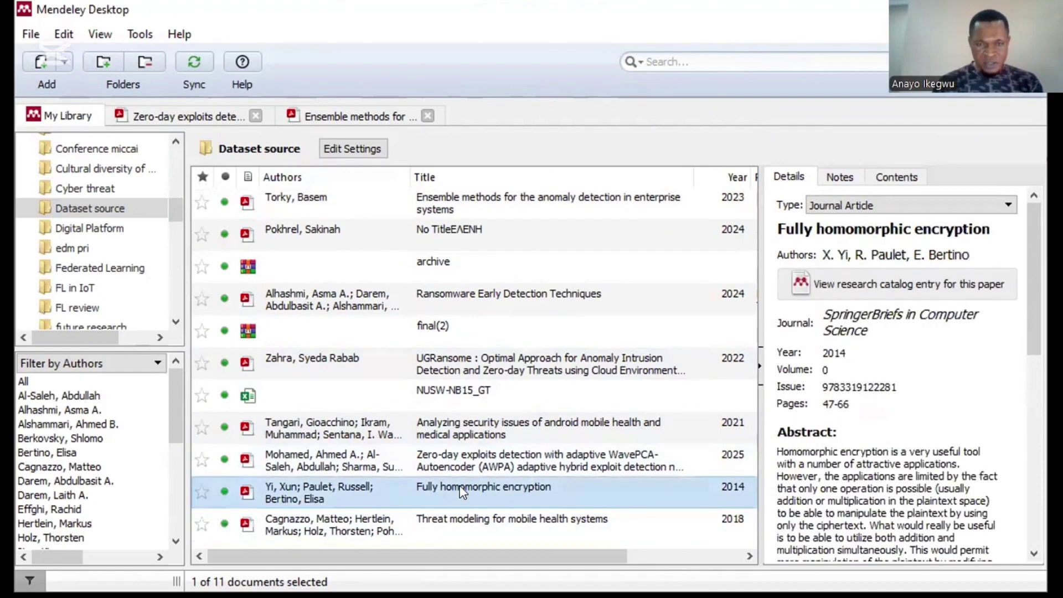
pyautogui.click(463, 464)
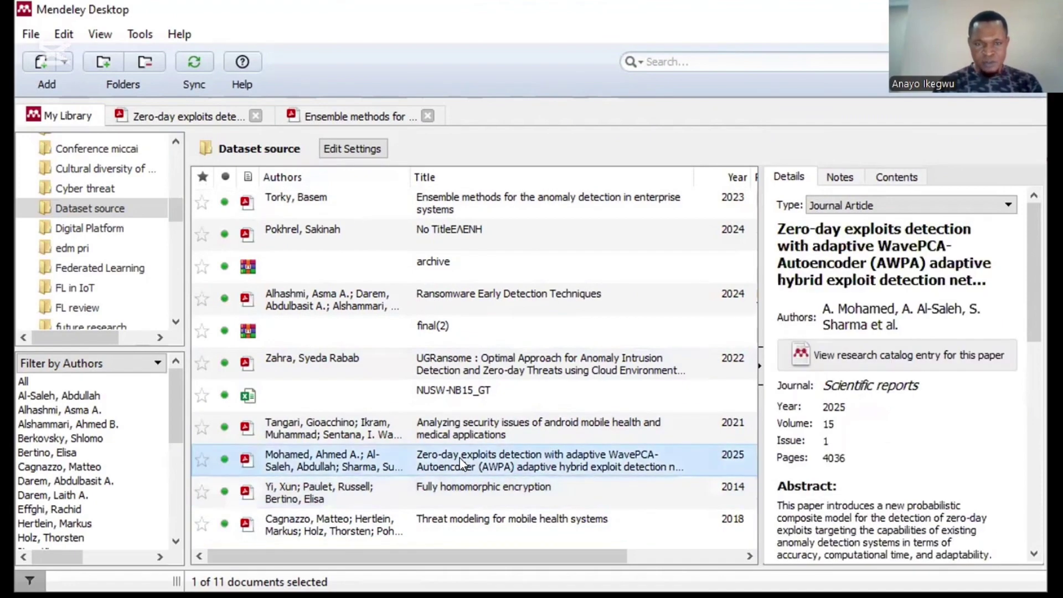
pyautogui.click(459, 428)
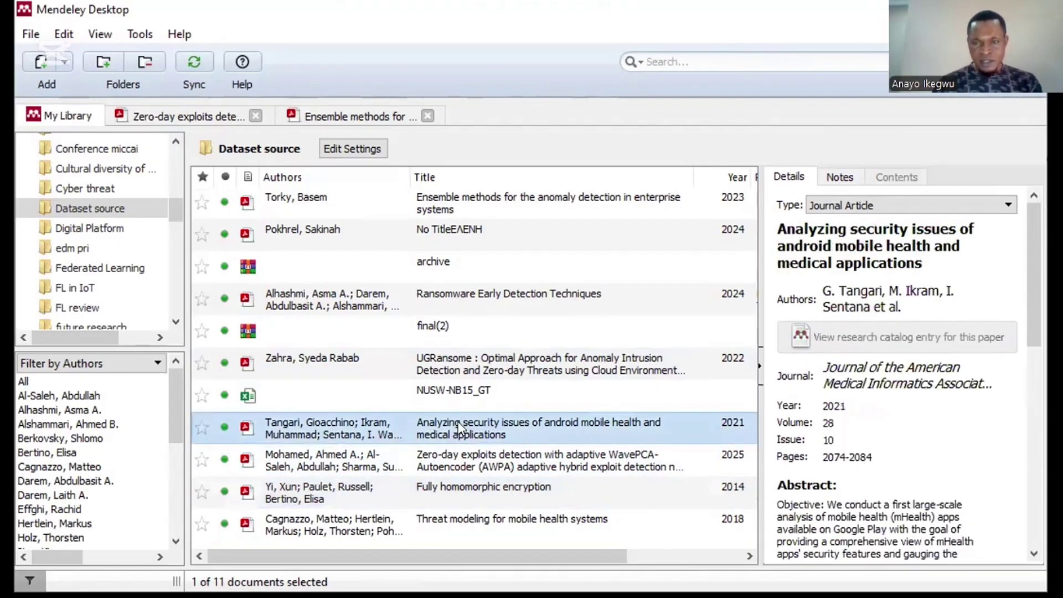
pyautogui.click(446, 361)
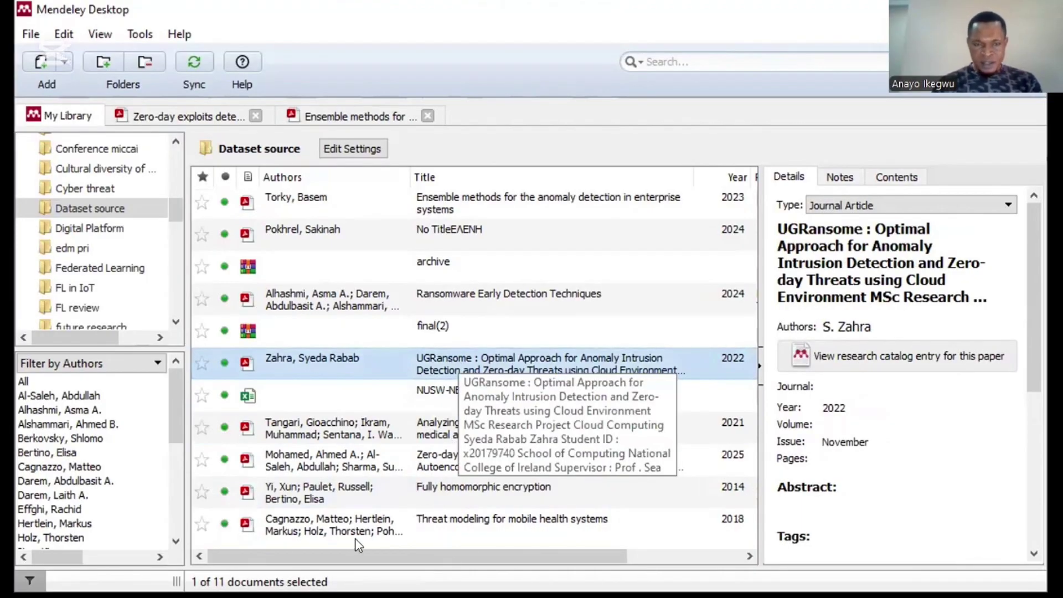
pyautogui.click(344, 521)
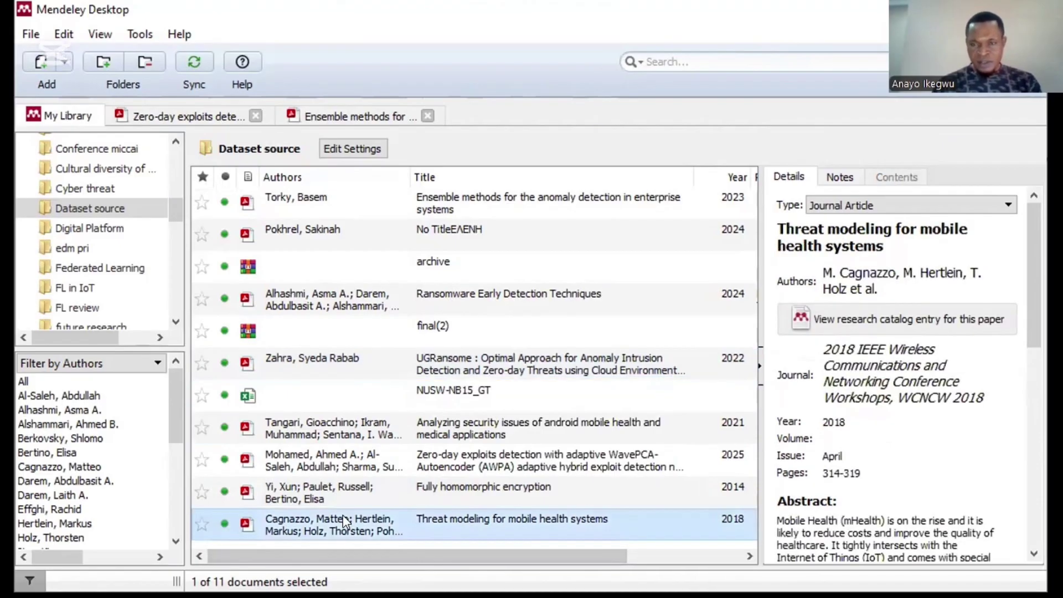
# Step: Open the Threat modeling for mobile health systems PDF and change its type to Conference Proceedings
pyautogui.doubleClick(345, 521)
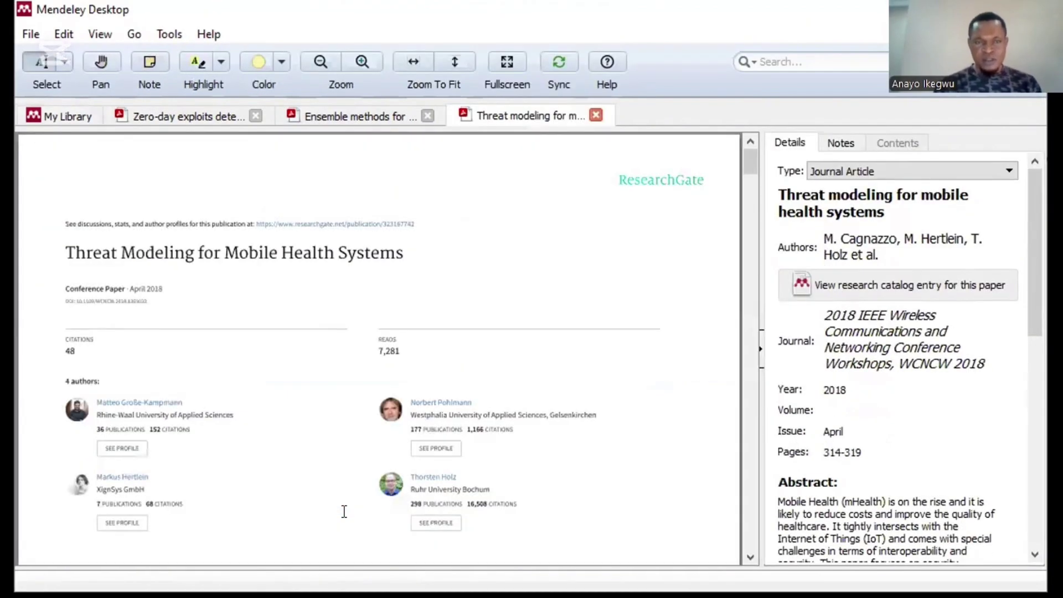
pyautogui.moveTo(746, 167); pyautogui.dragTo(750, 234)
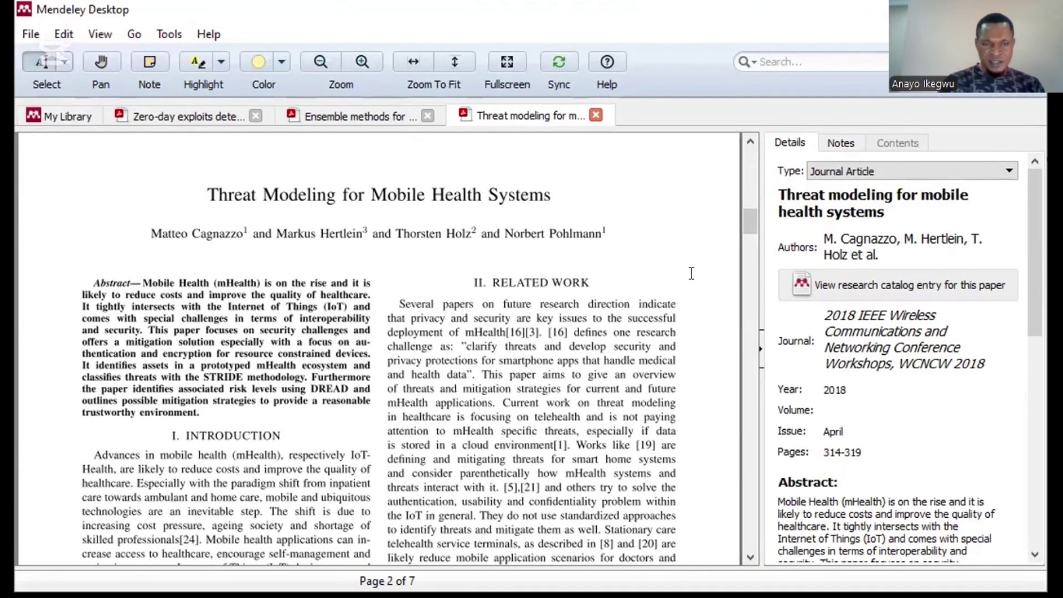
pyautogui.moveTo(749, 220); pyautogui.dragTo(749, 216)
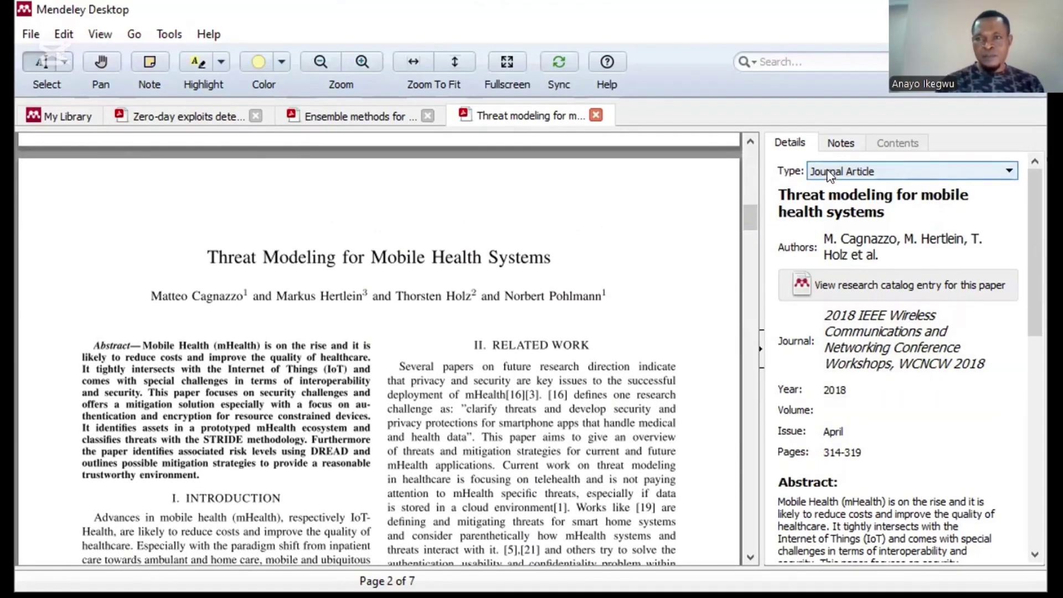
pyautogui.click(888, 173)
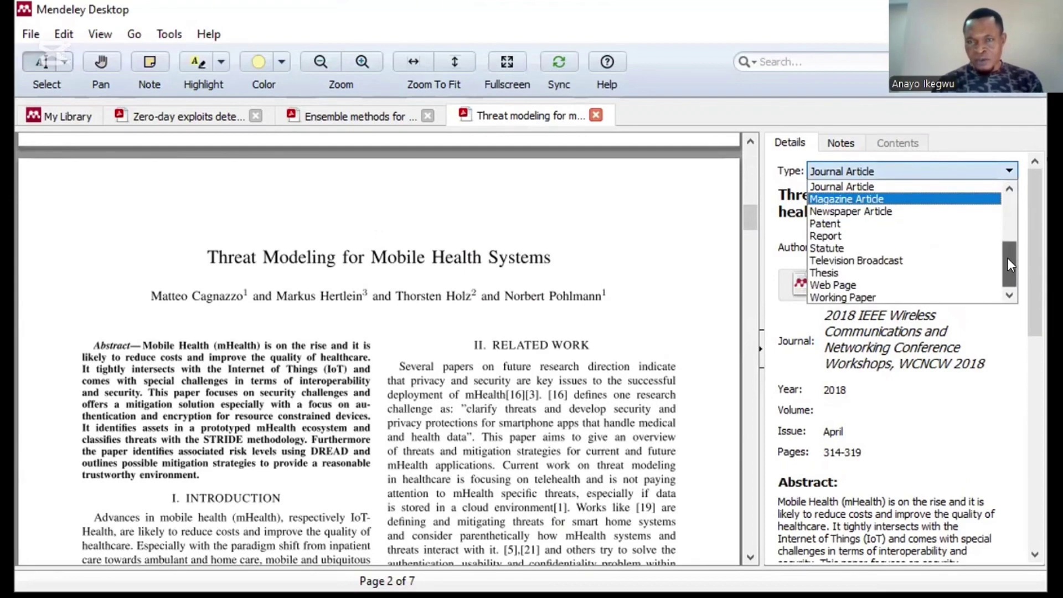
pyautogui.moveTo(1007, 264); pyautogui.dragTo(1009, 230)
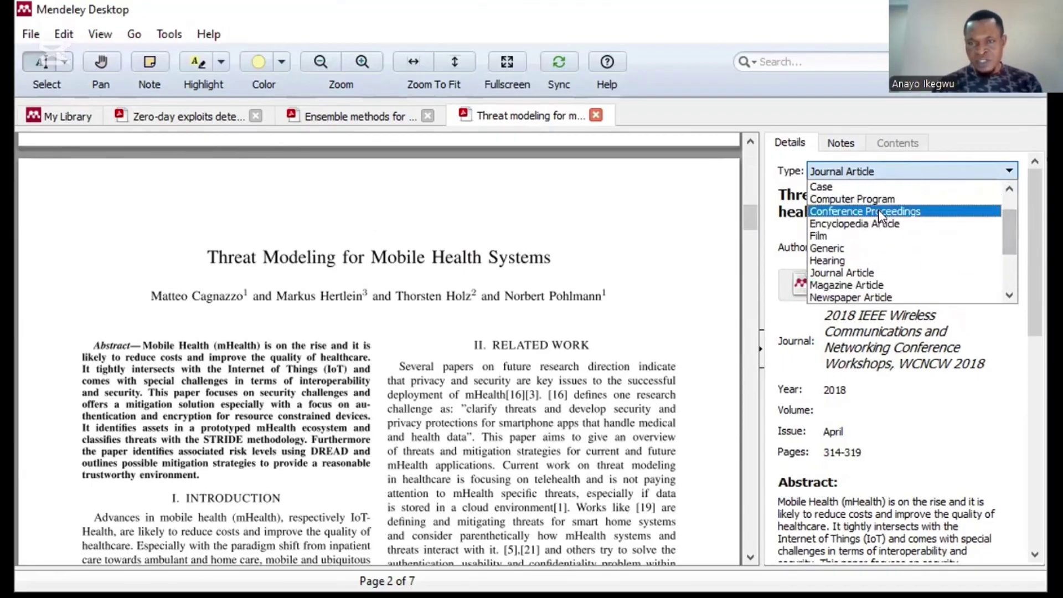
pyautogui.click(877, 211)
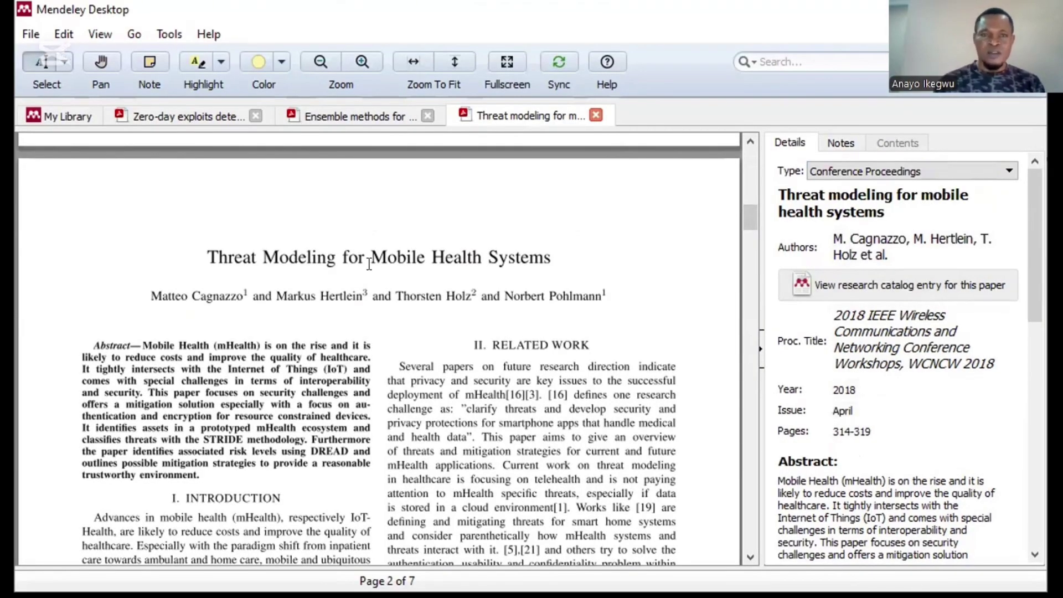
# Step: Return to My Library and open the 2021 android mobile health security paper's PDF
pyautogui.click(62, 119)
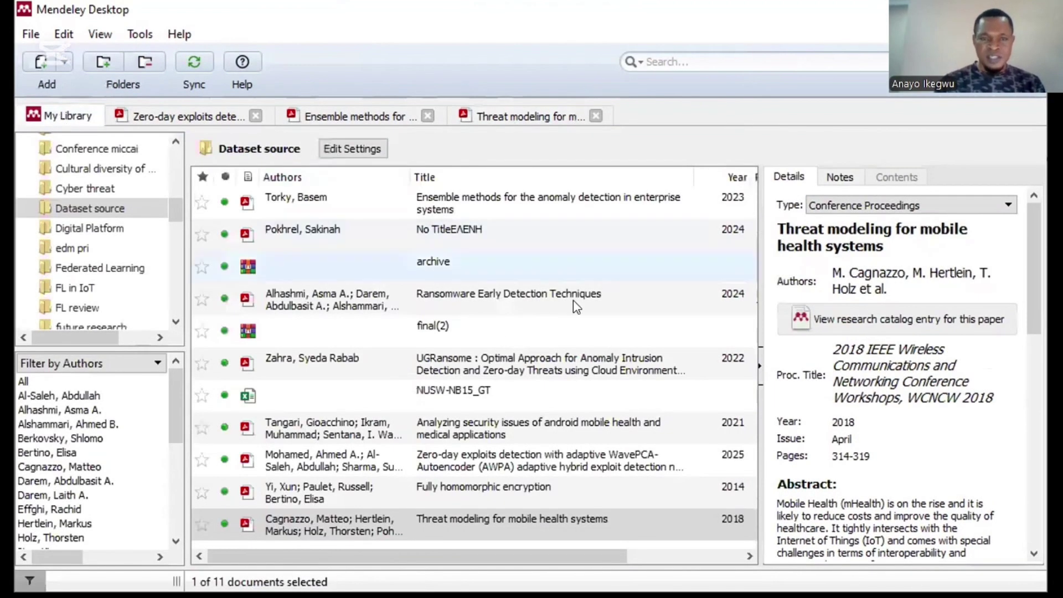
pyautogui.click(589, 291)
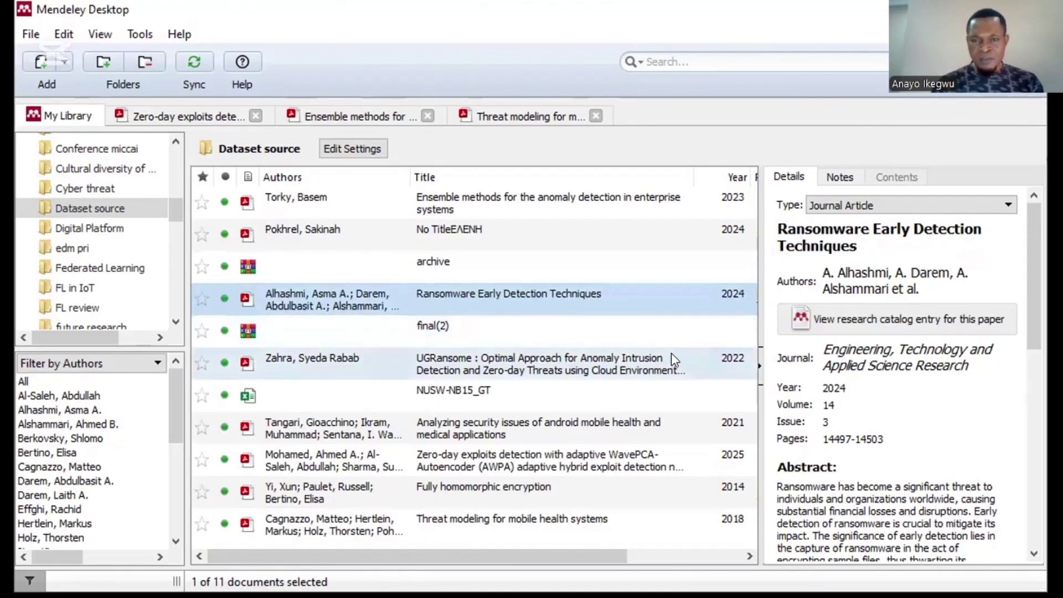
pyautogui.click(477, 429)
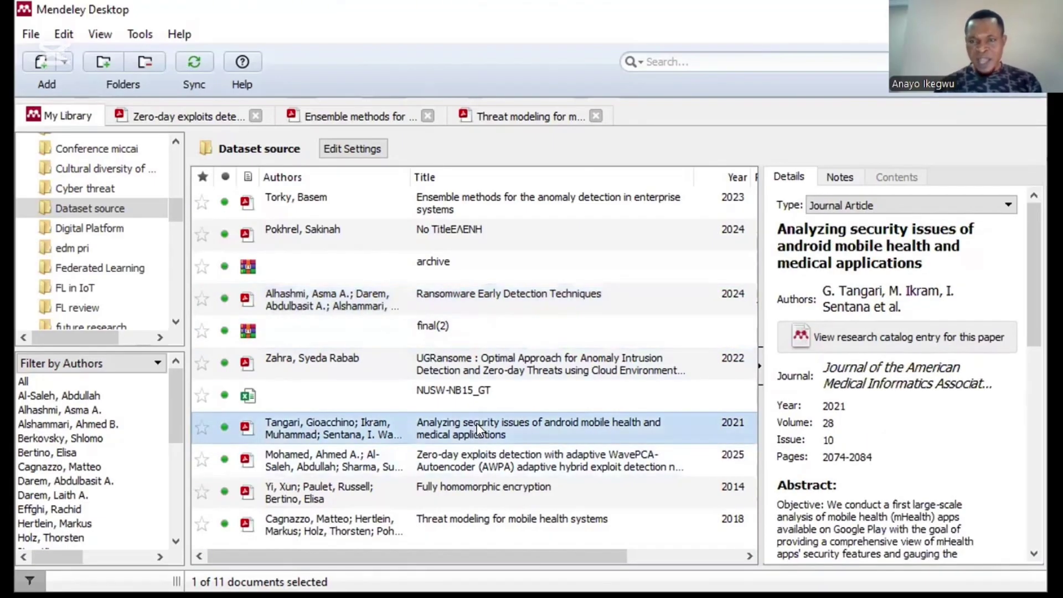
pyautogui.doubleClick(434, 425)
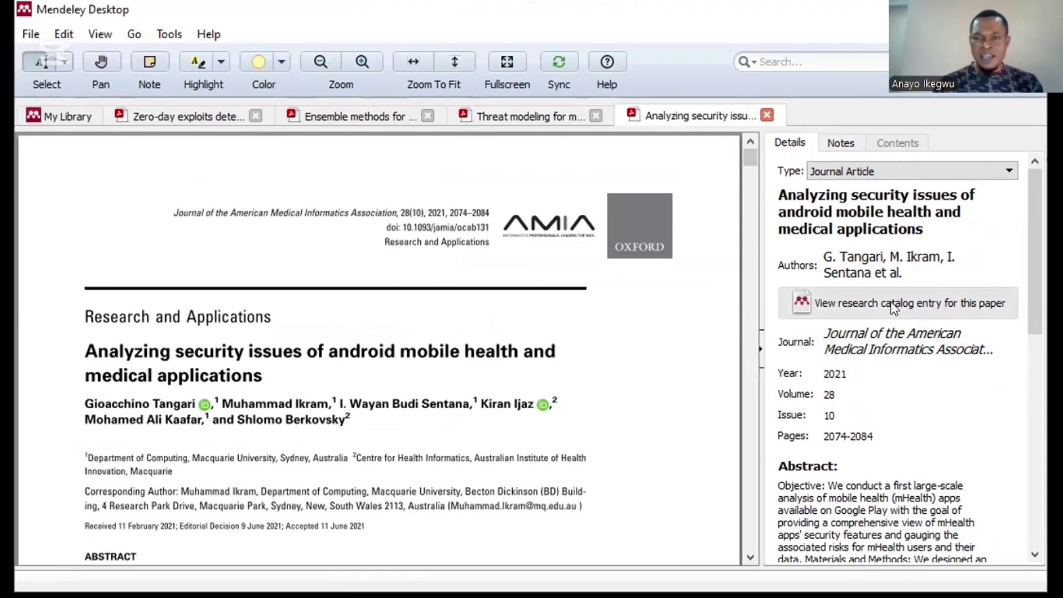
# Step: Clear the android paper's Journal name and its 2021 Year in Details
pyautogui.click(887, 343)
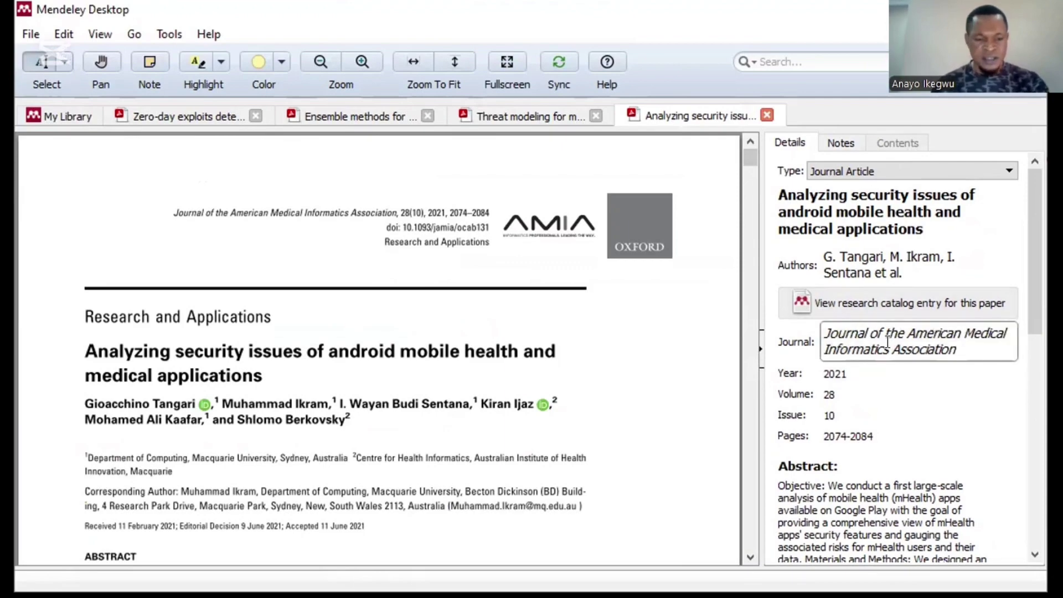
pyautogui.hotkey('ctrl', 'a')
pyautogui.press('BackSpace')
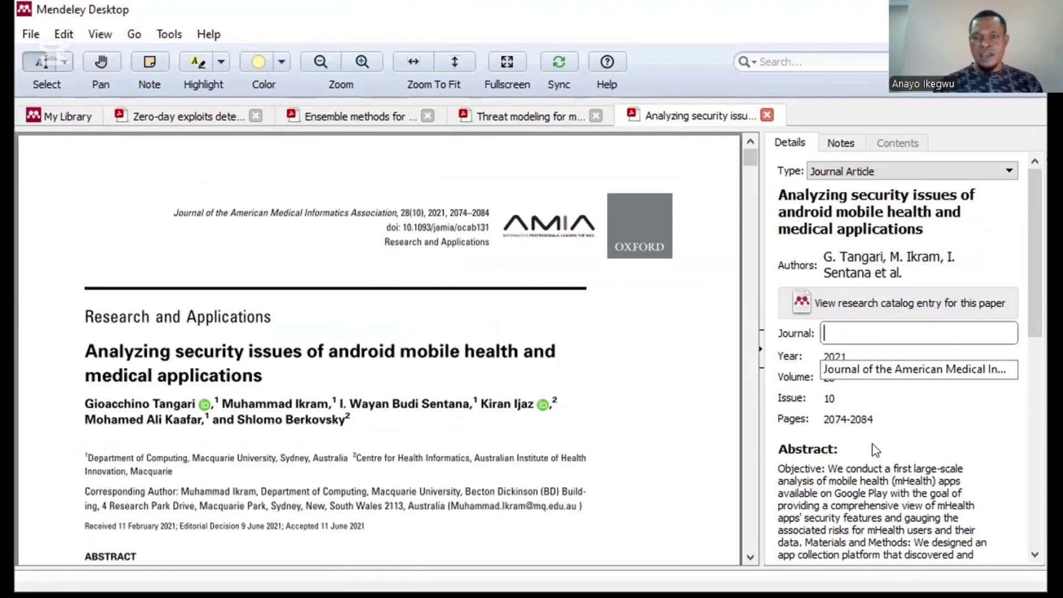
pyautogui.click(846, 356)
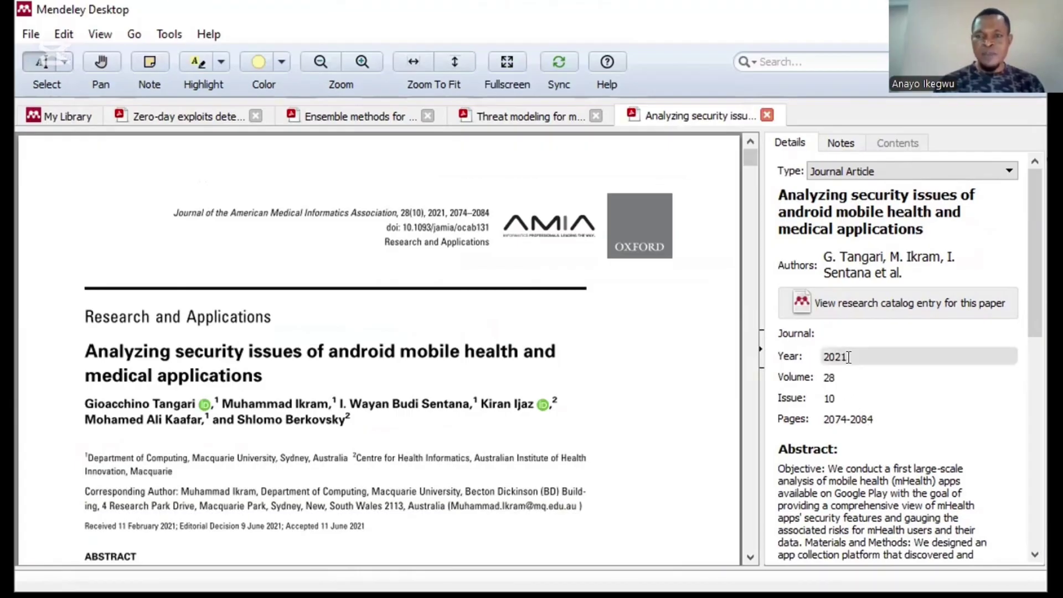
pyautogui.press('BackSpace')
pyautogui.press('BackSpace')
pyautogui.press('BackSpace')
pyautogui.press('BackSpace')
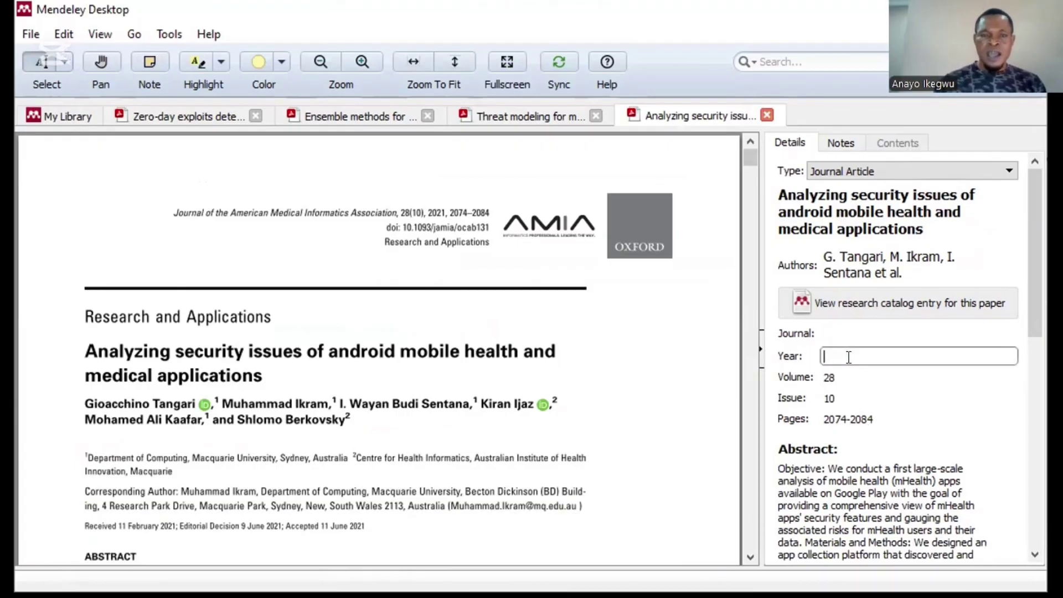
pyautogui.click(606, 416)
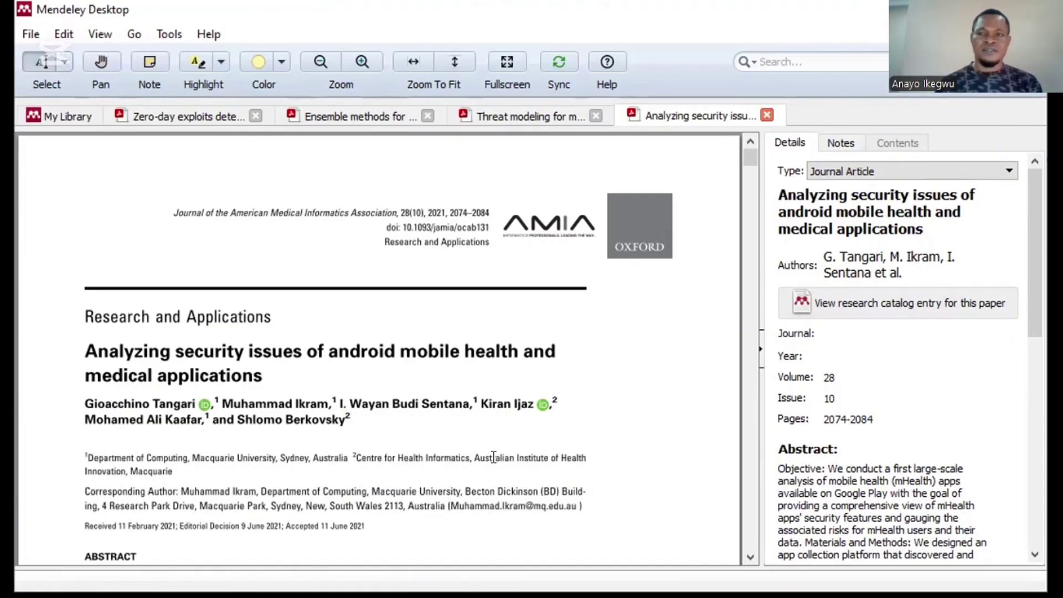
# Step: Delete the existing Title and copy the full two-line title from the PDF
pyautogui.click(882, 210)
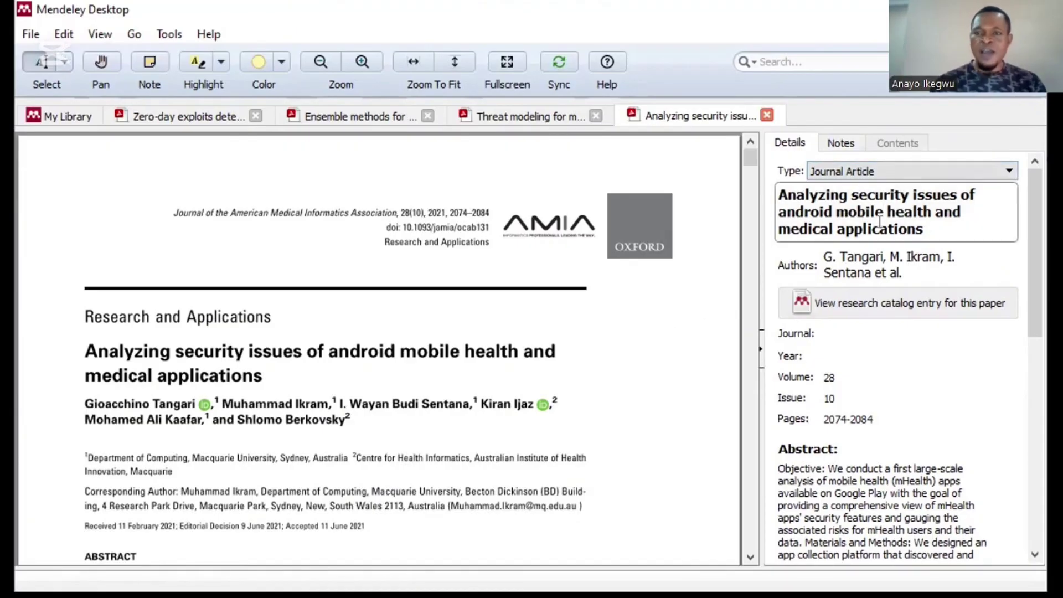
pyautogui.tripleClick(951, 219)
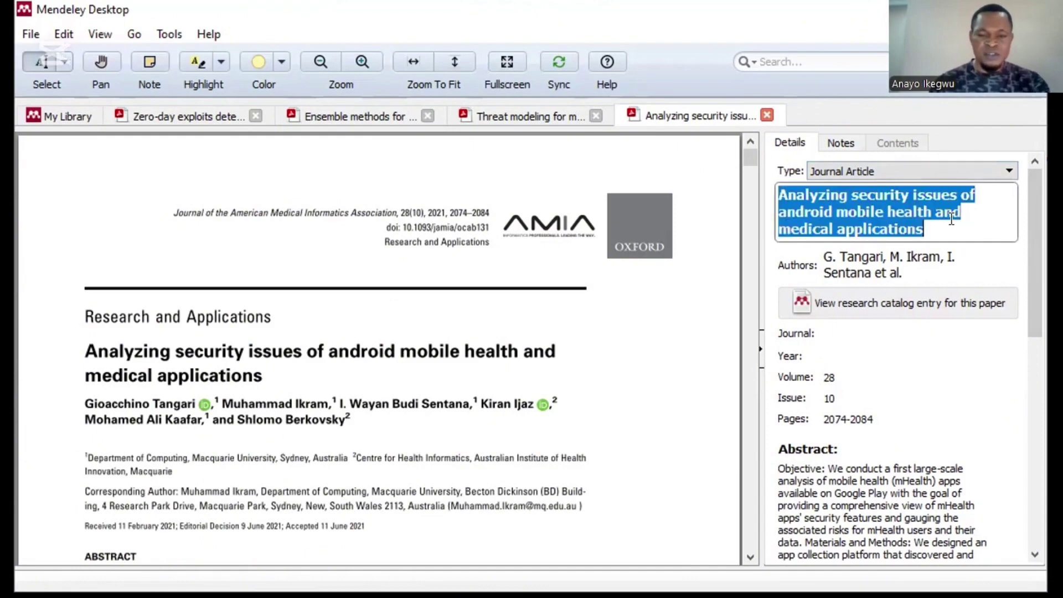
pyautogui.press('Delete')
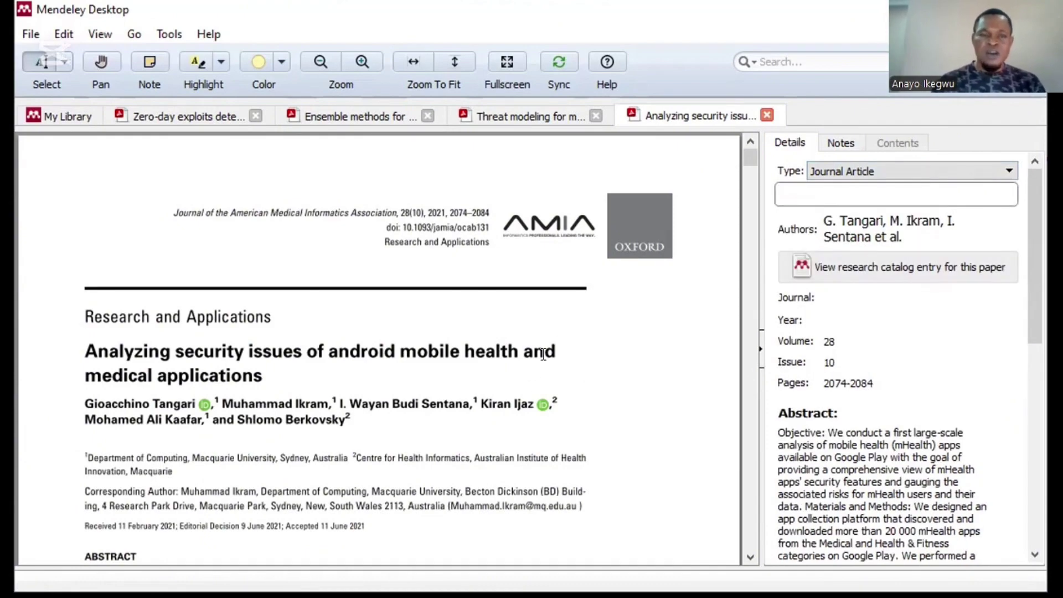
pyautogui.moveTo(250, 349); pyautogui.dragTo(262, 352)
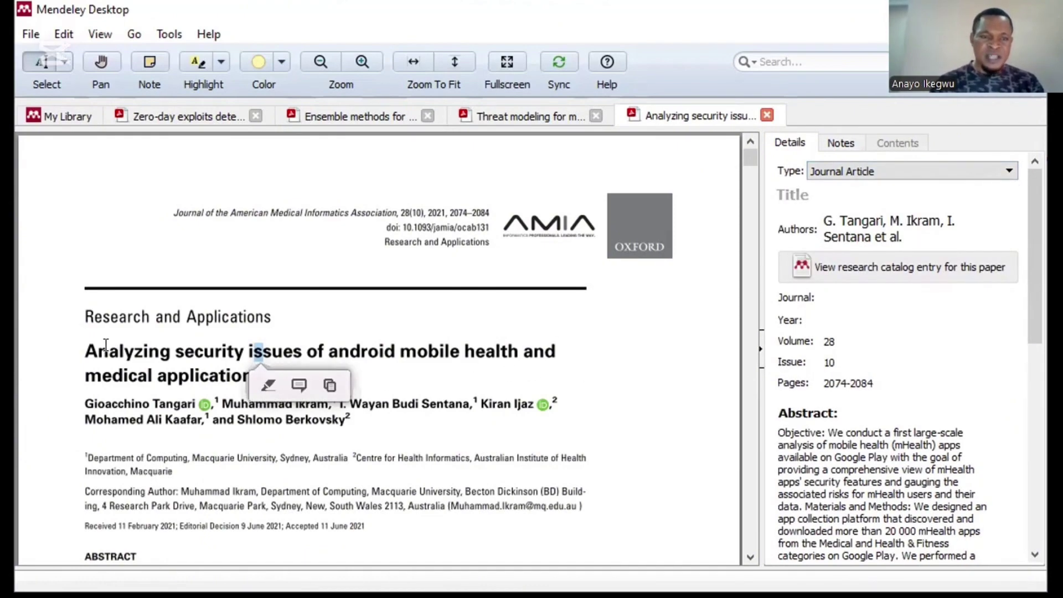
pyautogui.moveTo(86, 345); pyautogui.dragTo(257, 357)
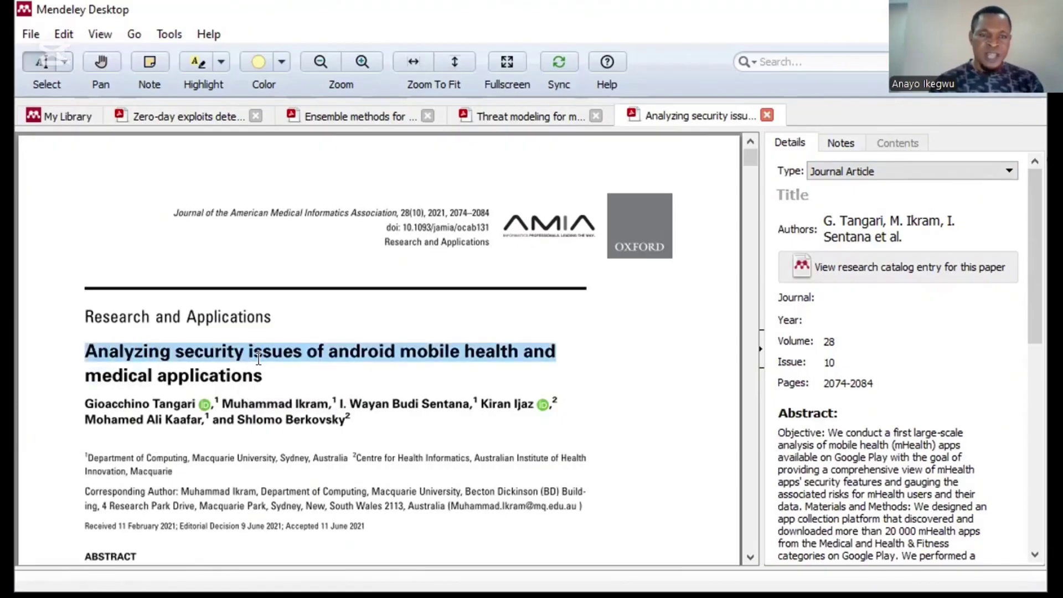
pyautogui.click(258, 365)
pyautogui.tripleClick(259, 369)
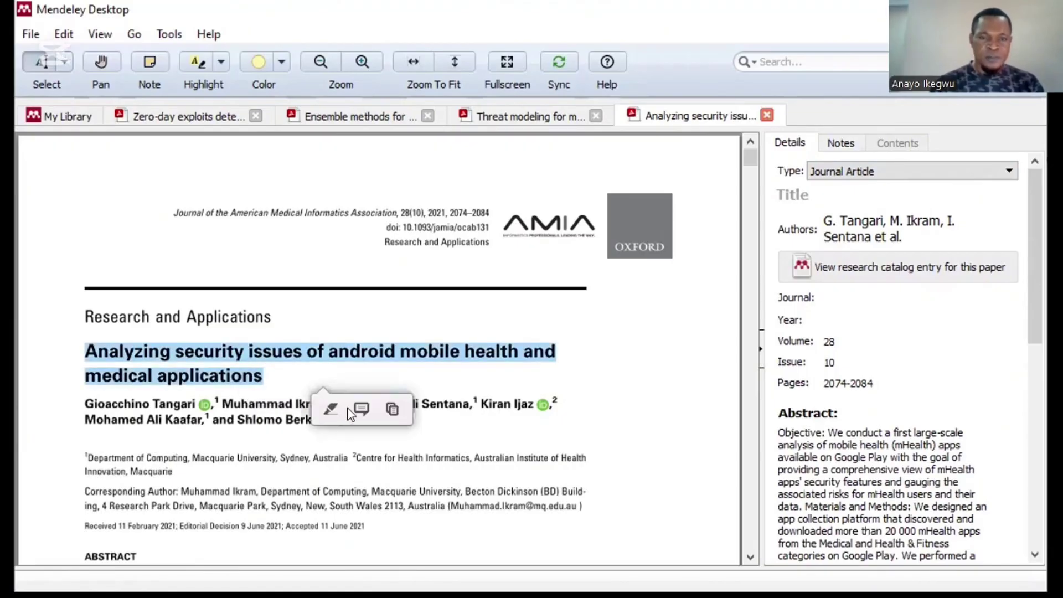
pyautogui.click(392, 408)
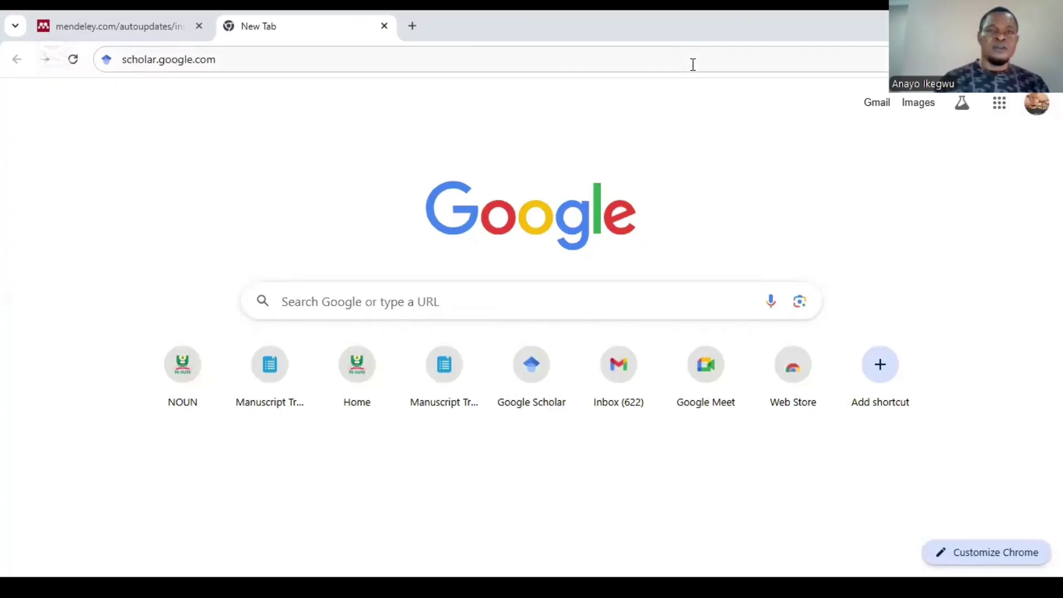
# Step: In Chrome, navigate to scholar.google.com to load the Google Scholar home page
pyautogui.click(749, 38)
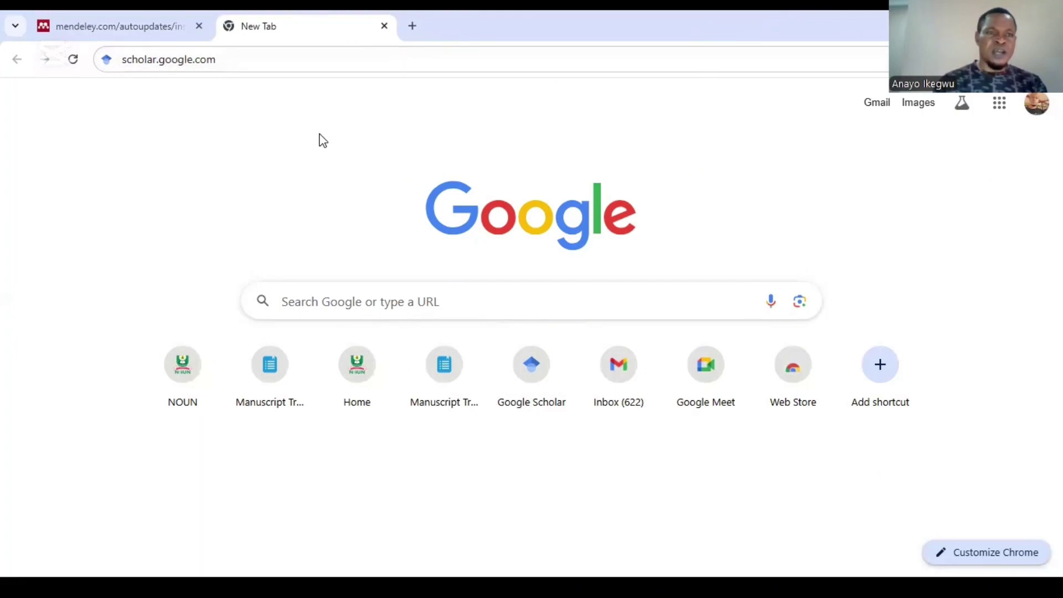
pyautogui.click(398, 299)
pyautogui.write('sc')
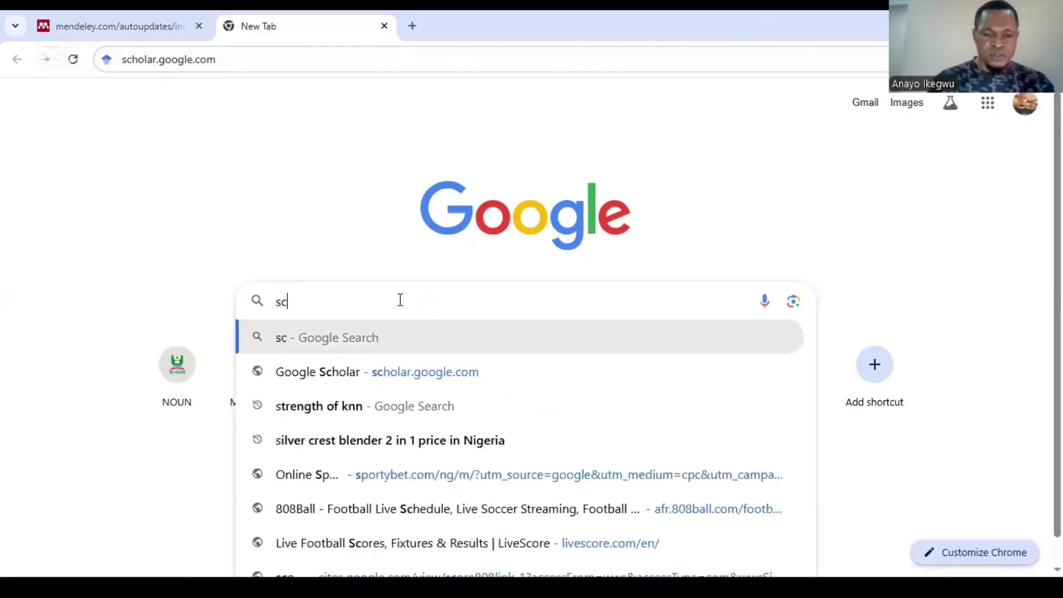
pyautogui.write('hol')
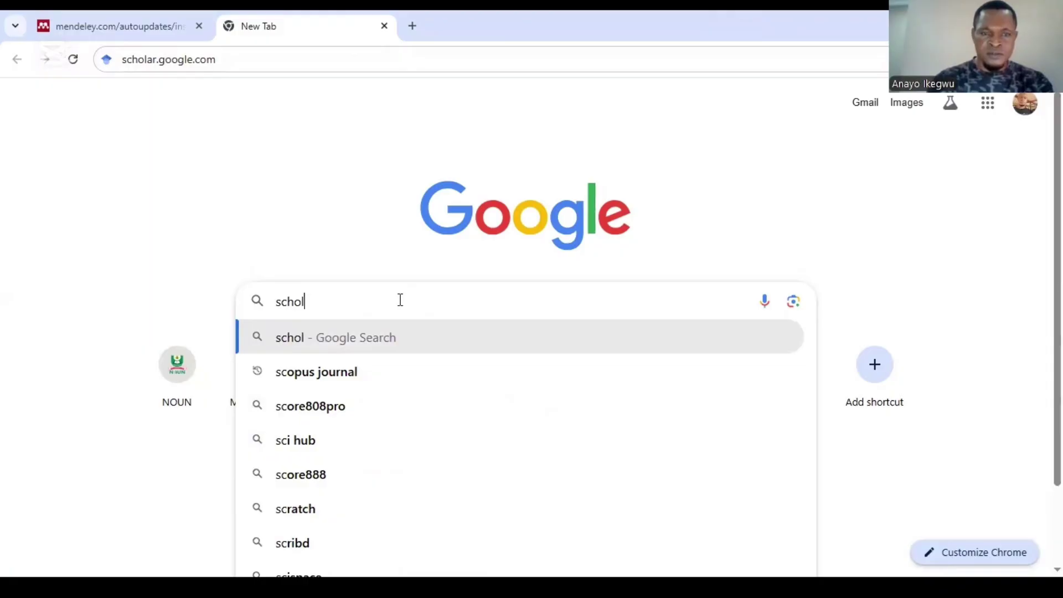
pyautogui.write('ar')
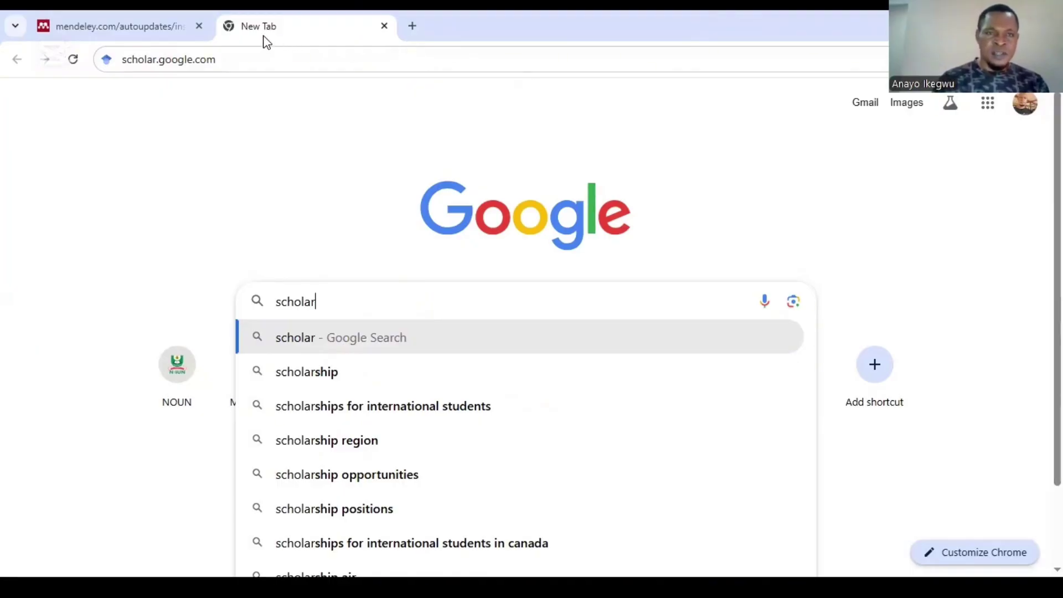
pyautogui.click(223, 60)
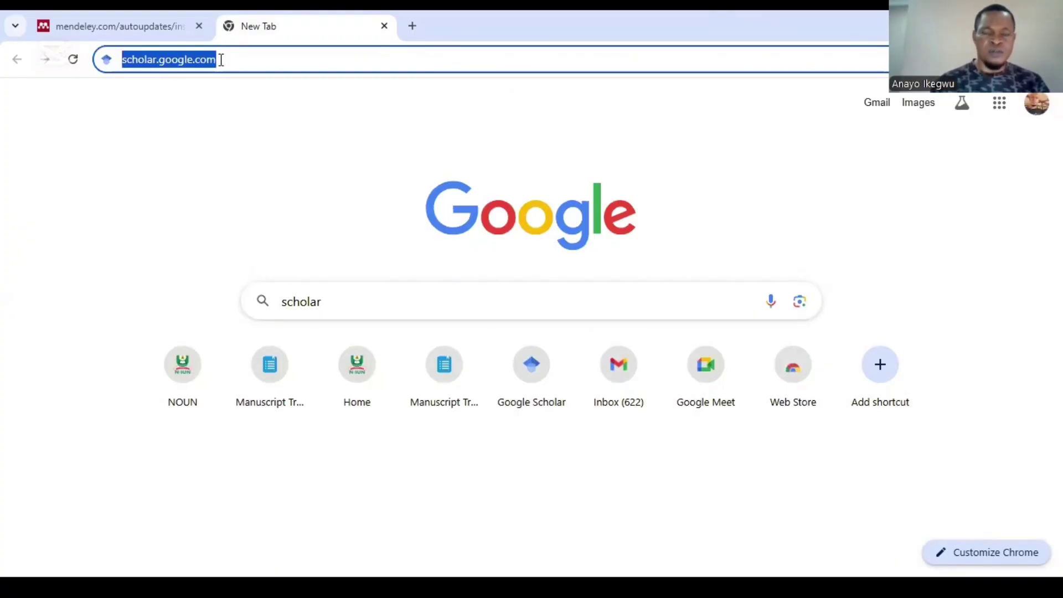
pyautogui.press('Return')
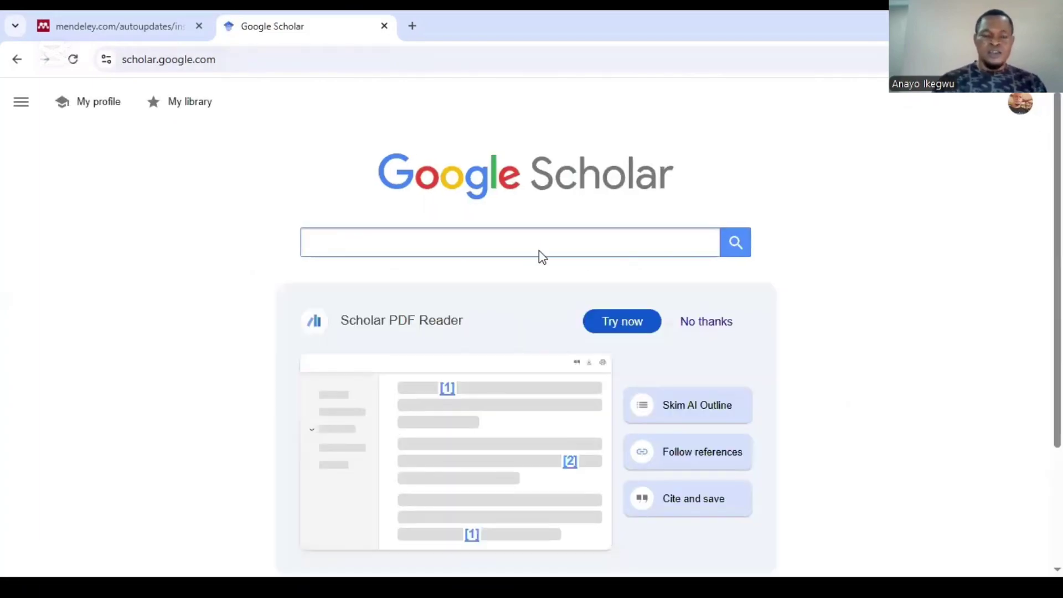
# Step: Search Google Scholar for the android mobile health paper title and copy its APA citation
pyautogui.click(539, 250)
pyautogui.hotkey('ctrl', 'v')
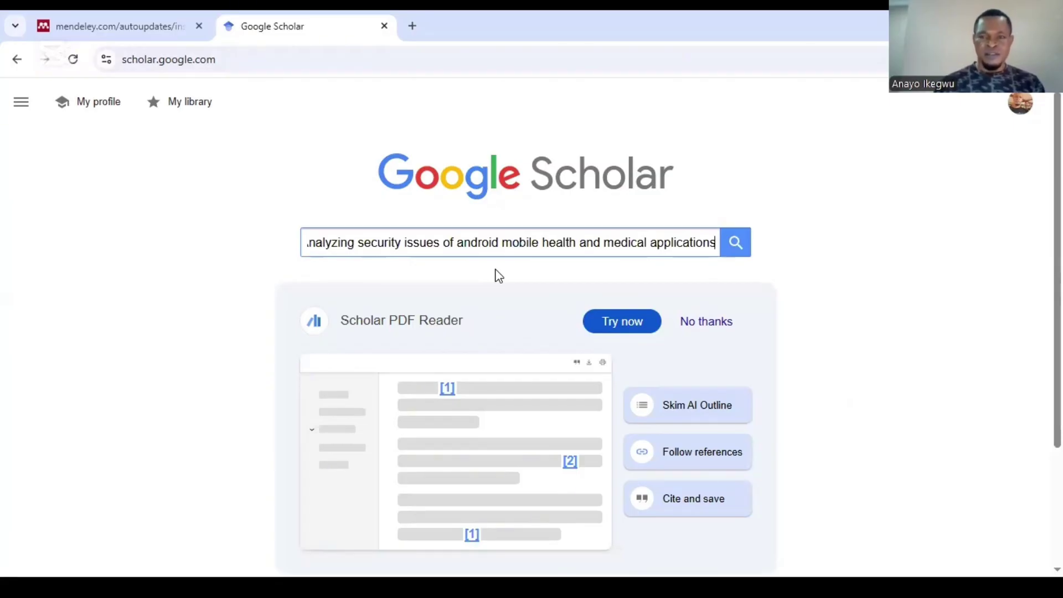
pyautogui.click(736, 244)
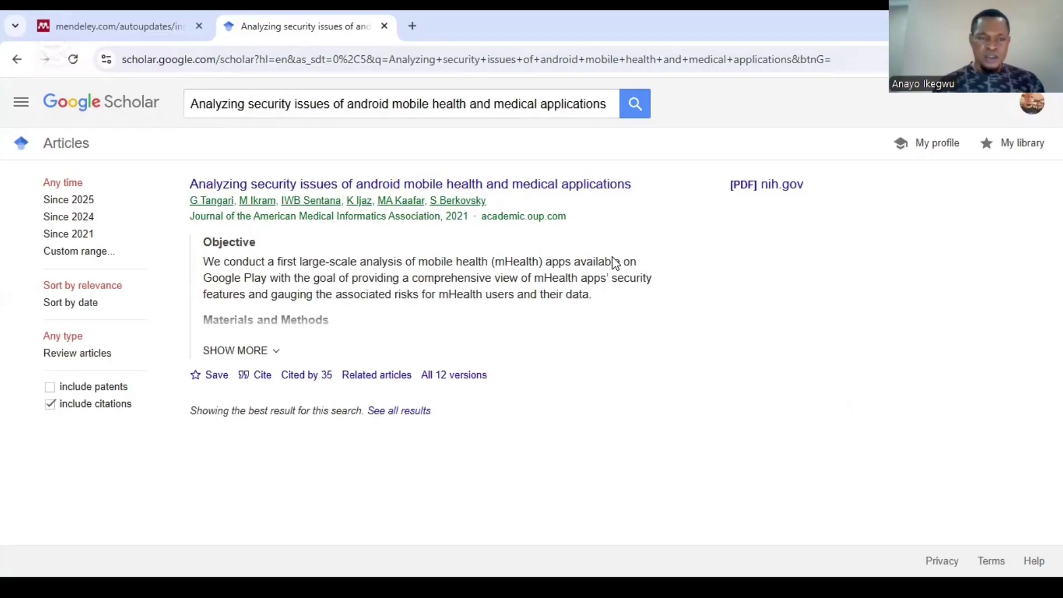
pyautogui.click(262, 378)
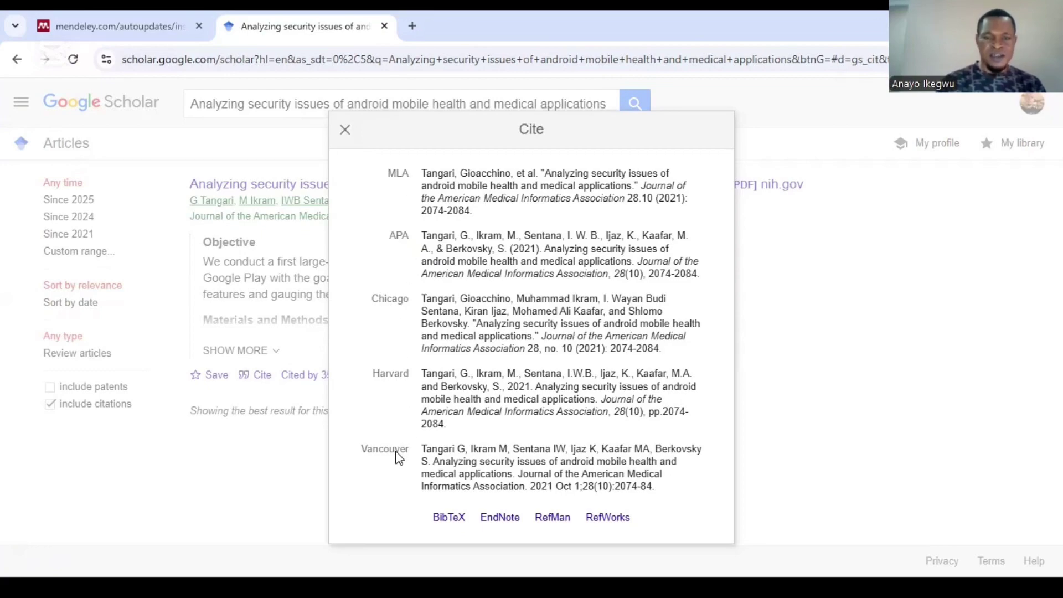
pyautogui.click(425, 235)
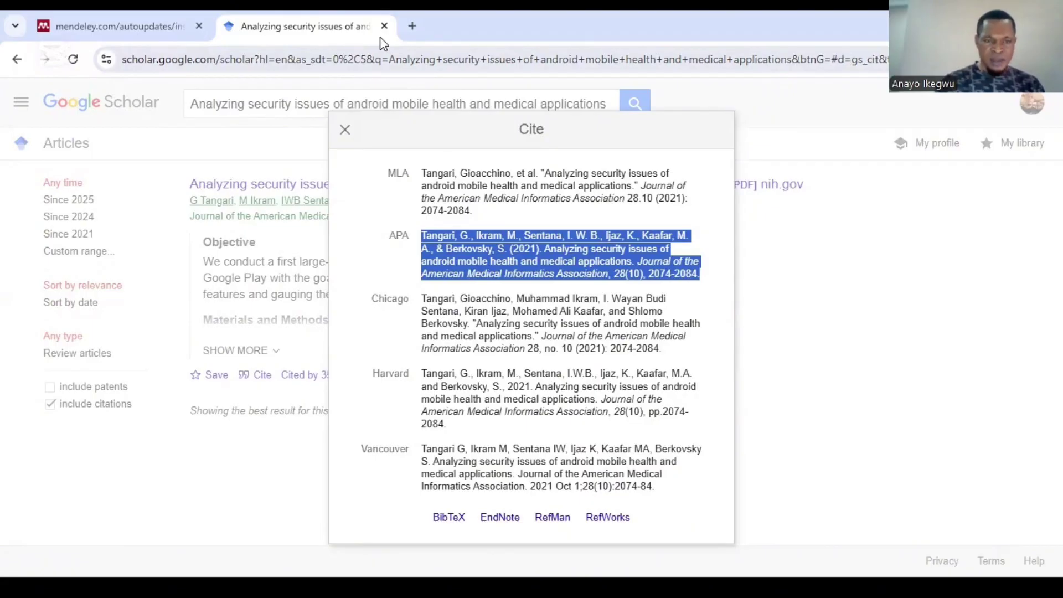
pyautogui.hotkey('alt', 'Tab')
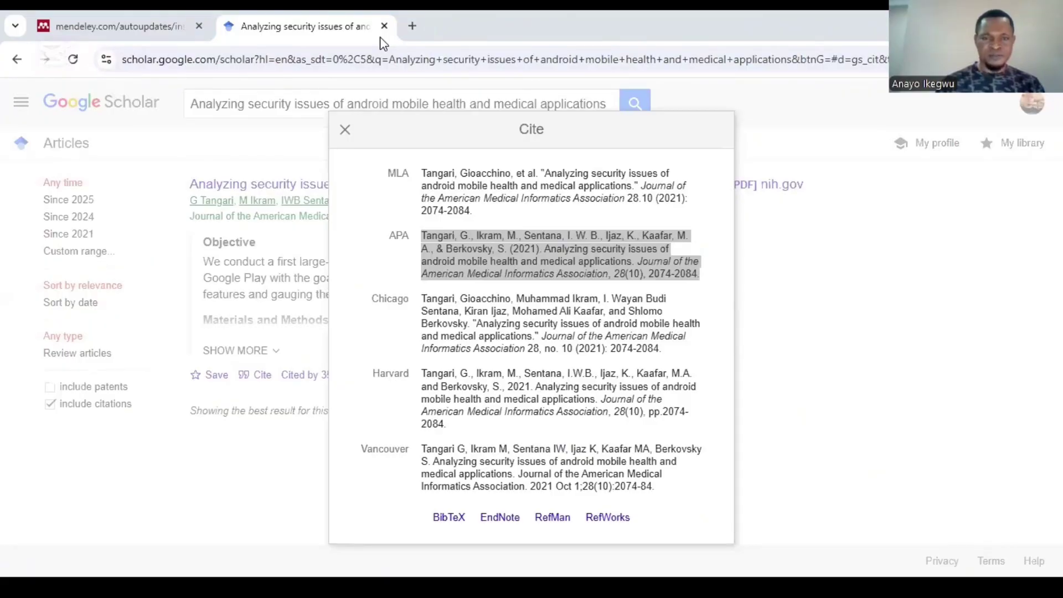
pyautogui.hotkey('alt', 'Tab')
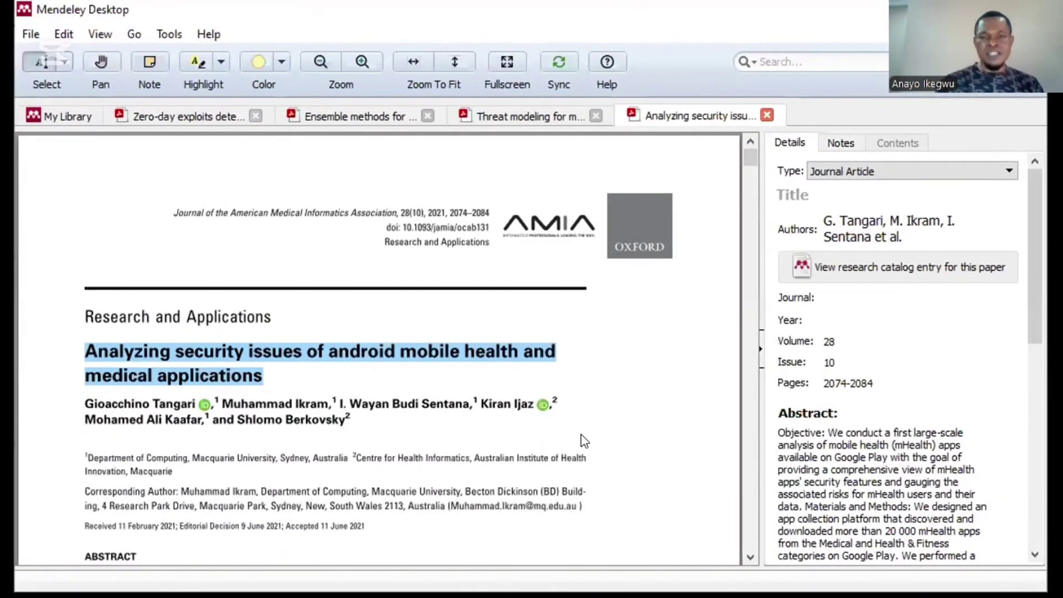
# Step: Paste the APA citation above the Objective text in the Abstract and select the title within it
pyautogui.click(580, 434)
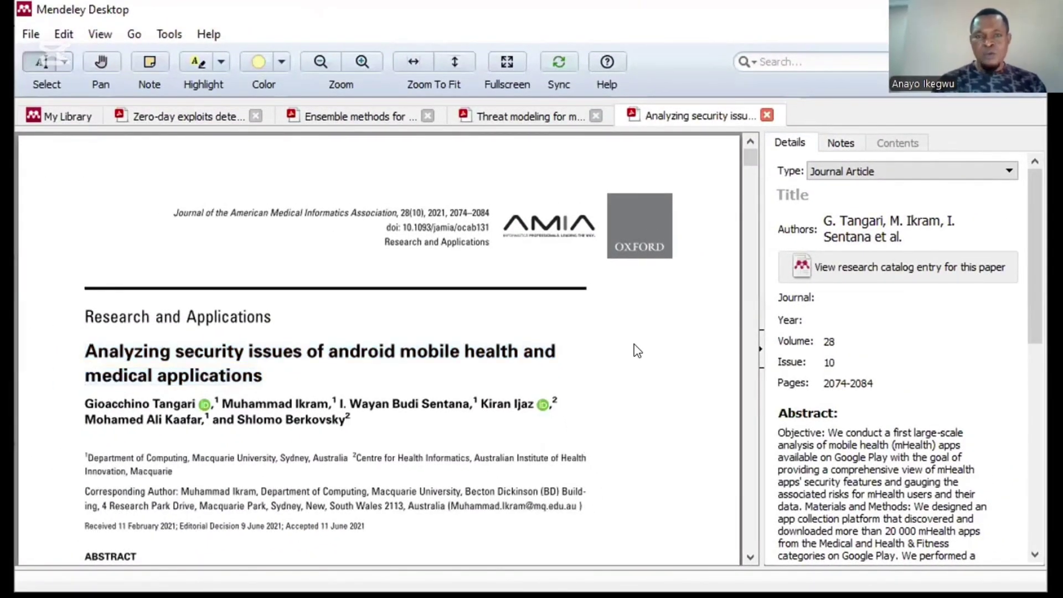
pyautogui.scroll(-8, 897, 354)
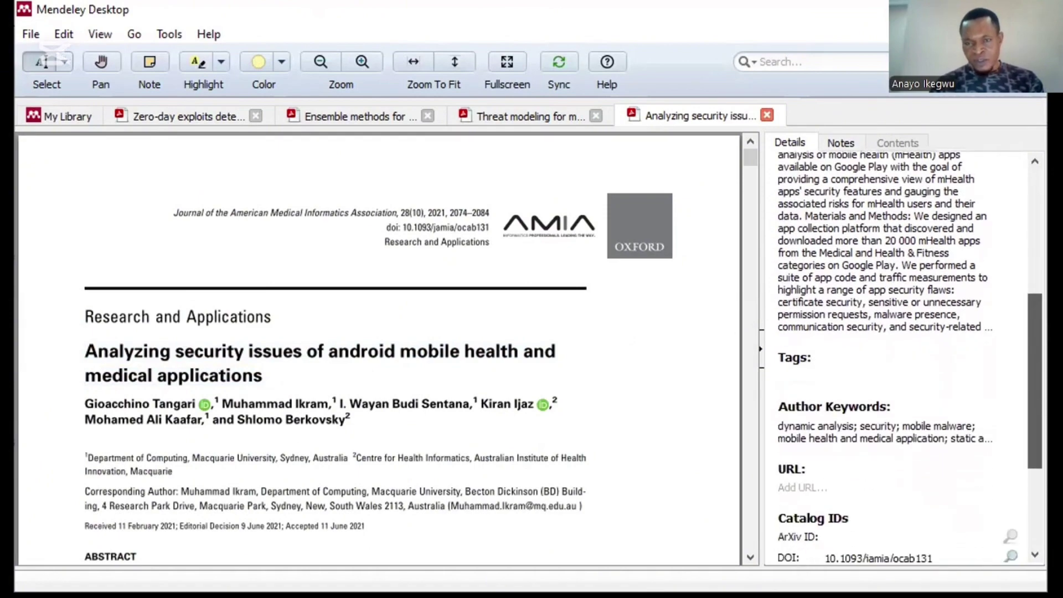
pyautogui.scroll(7, 896, 354)
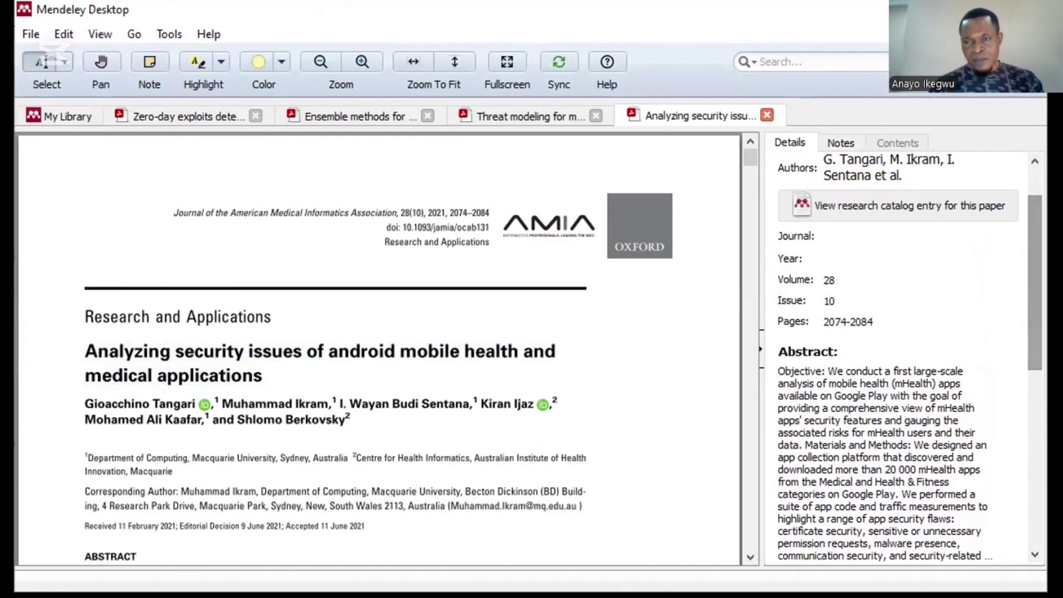
pyautogui.scroll(1, 897, 354)
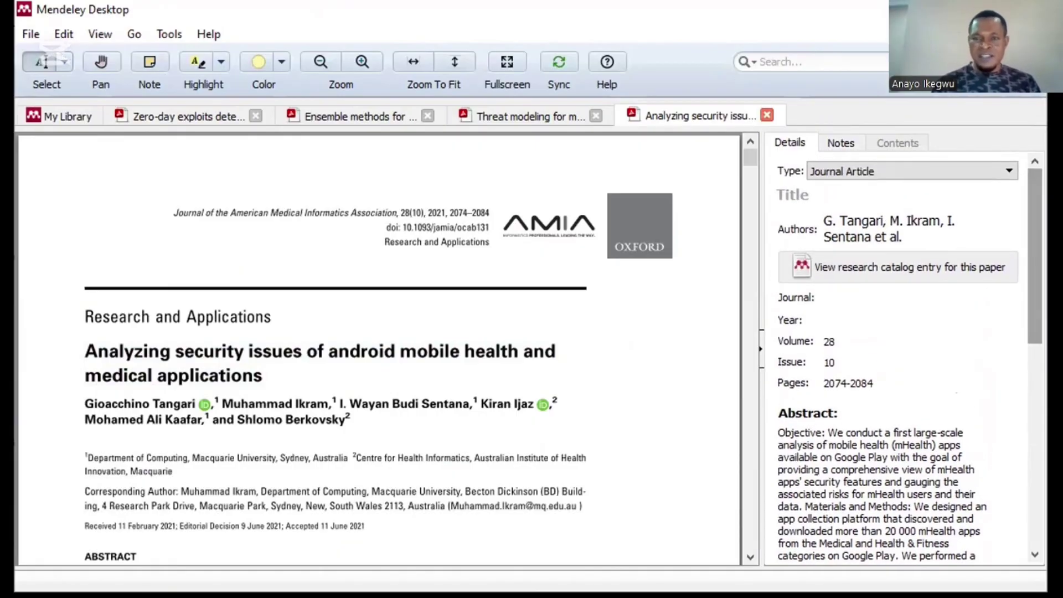
pyautogui.click(963, 417)
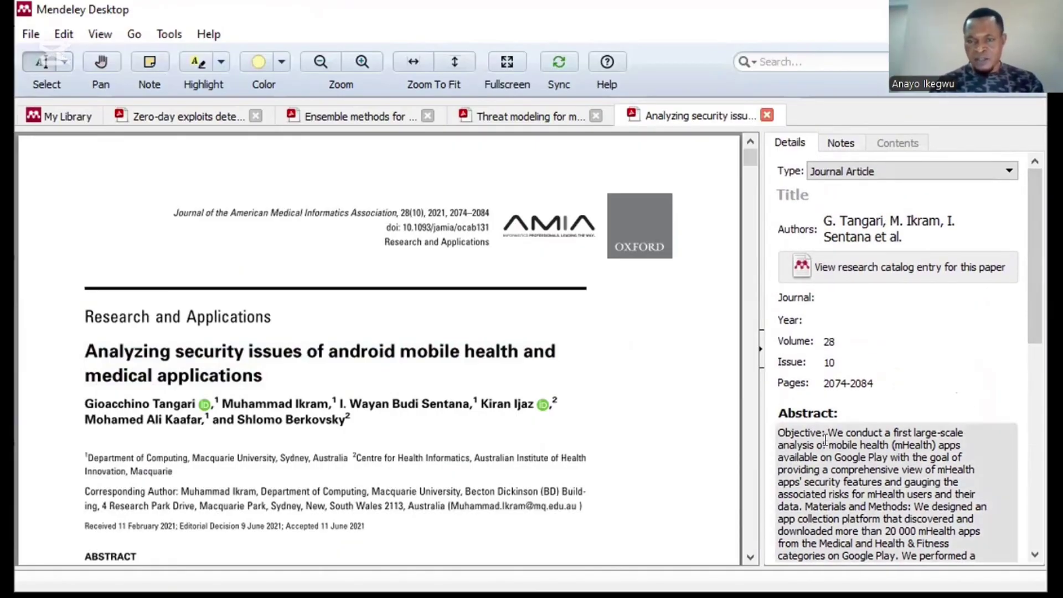
pyautogui.click(779, 432)
pyautogui.press('Return')
pyautogui.press('Return')
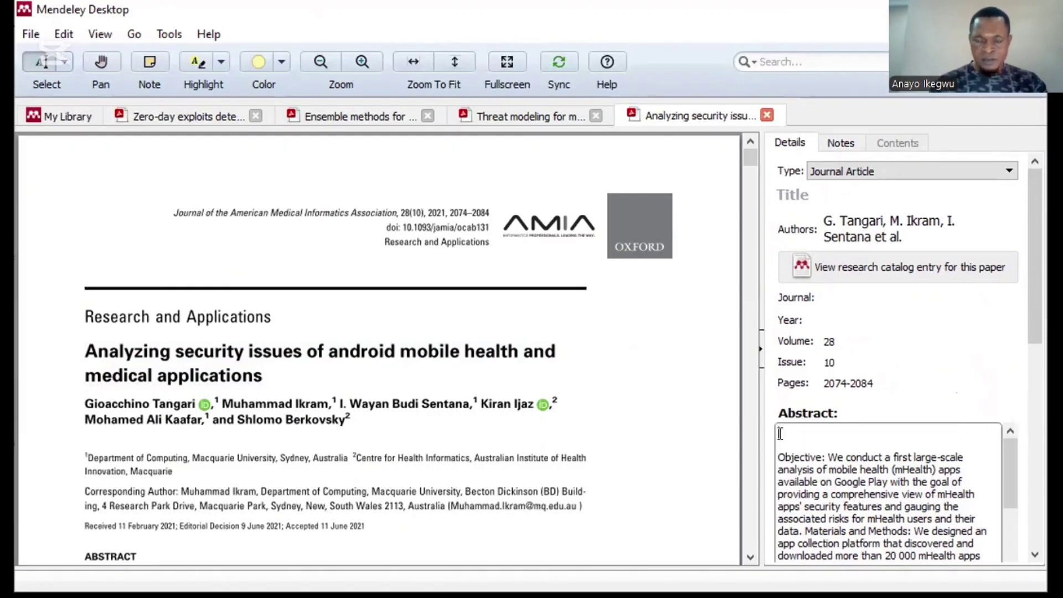
pyautogui.write('Tangari, G., Ikram, M., Sentana, I. W. B., Ijaz, K., Kaafar, M. A., & Berkovsky, S. (2021). Analyzing security issues of android mobile health and medical applications. Journal of the American Medical Informatics Association, 28(10), 2074-2084.')
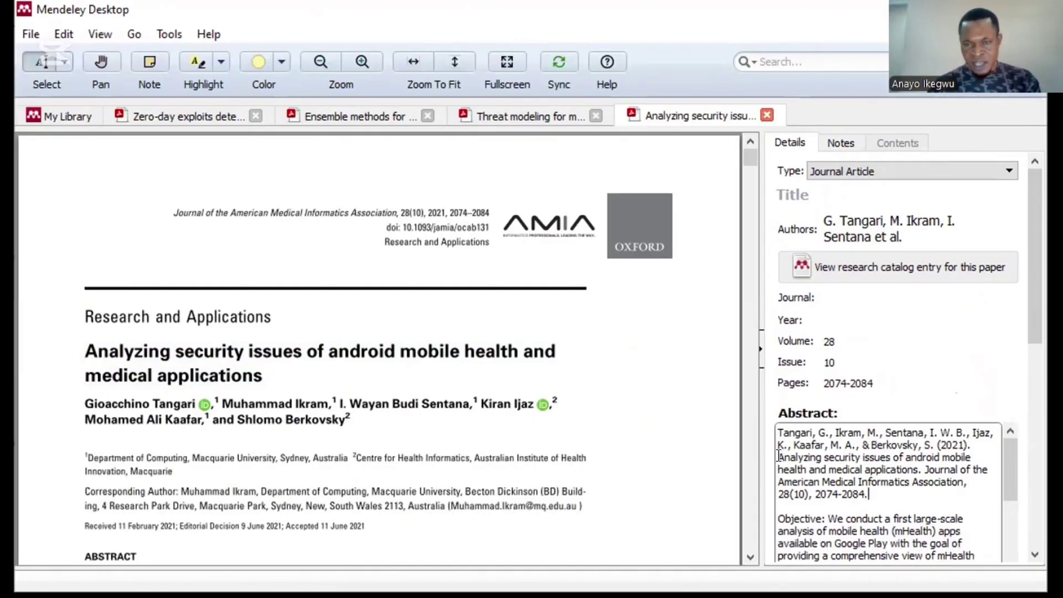
pyautogui.moveTo(778, 456); pyautogui.dragTo(917, 467)
pyautogui.hotkey('ctrl', 'c')
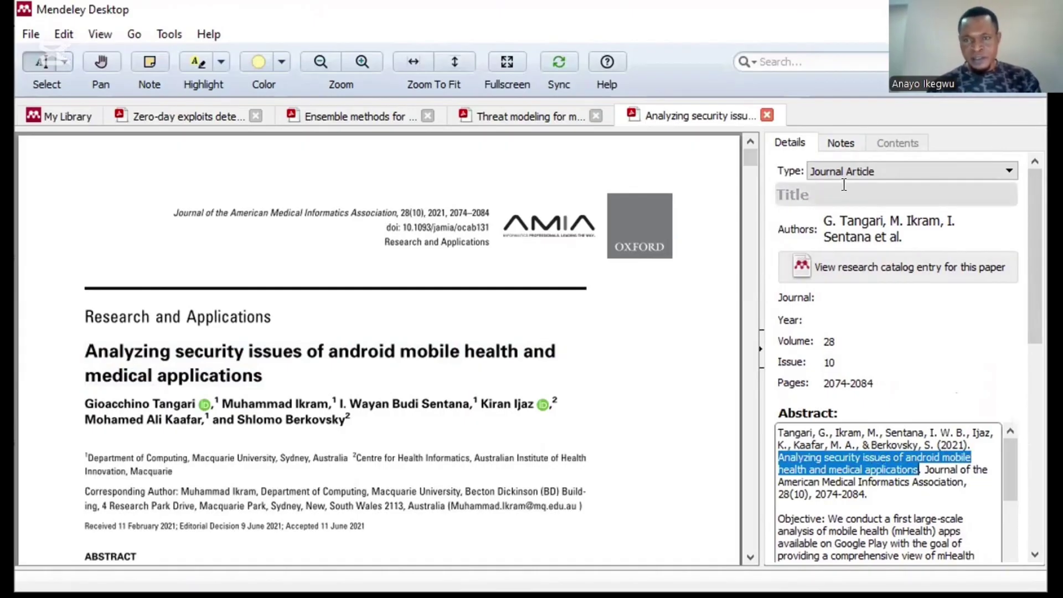
# Step: Fill in the full title and the journal 'Journal of the American Medical Informatics Association'
pyautogui.click(826, 191)
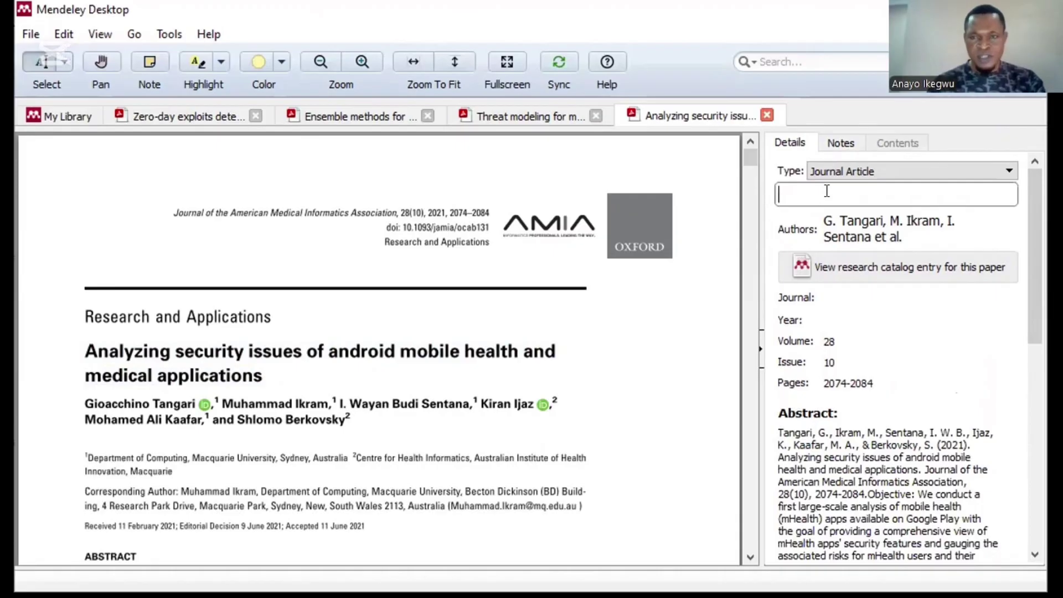
pyautogui.hotkey('ctrl', 'v')
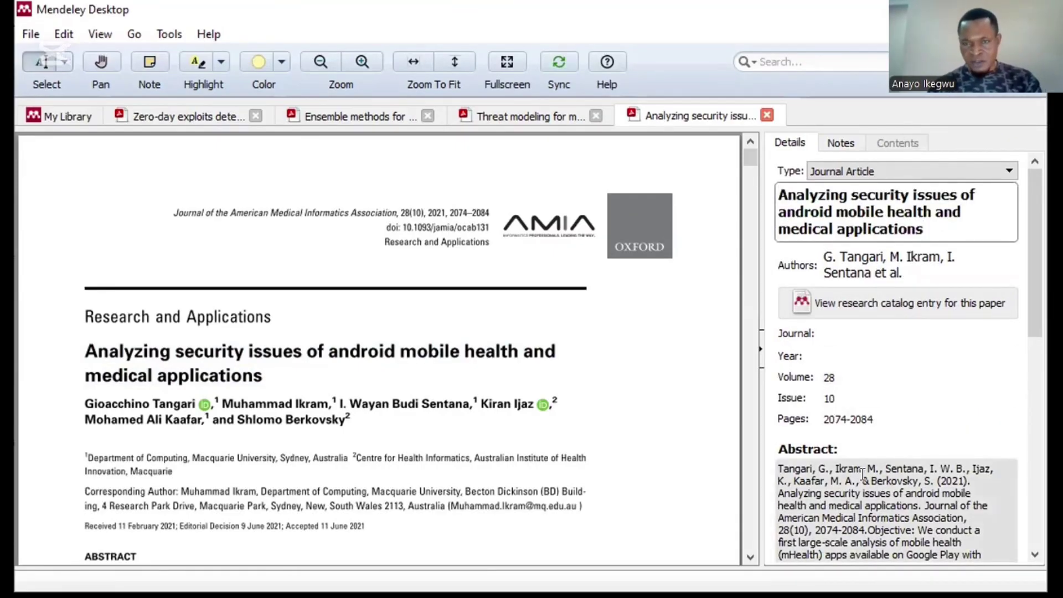
pyautogui.click(929, 504)
pyautogui.moveTo(929, 504); pyautogui.dragTo(964, 513)
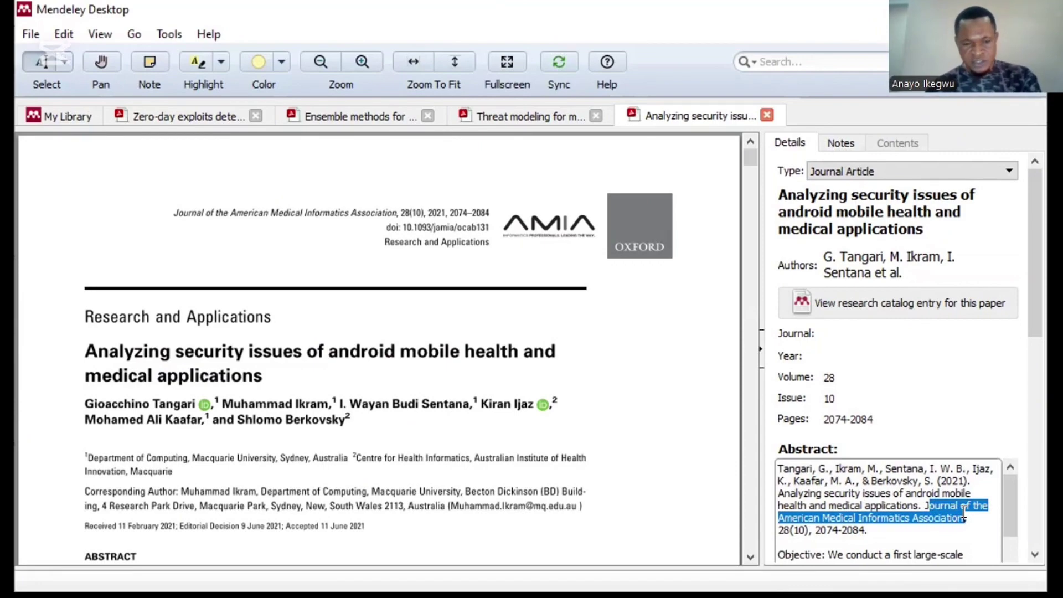
pyautogui.click(880, 333)
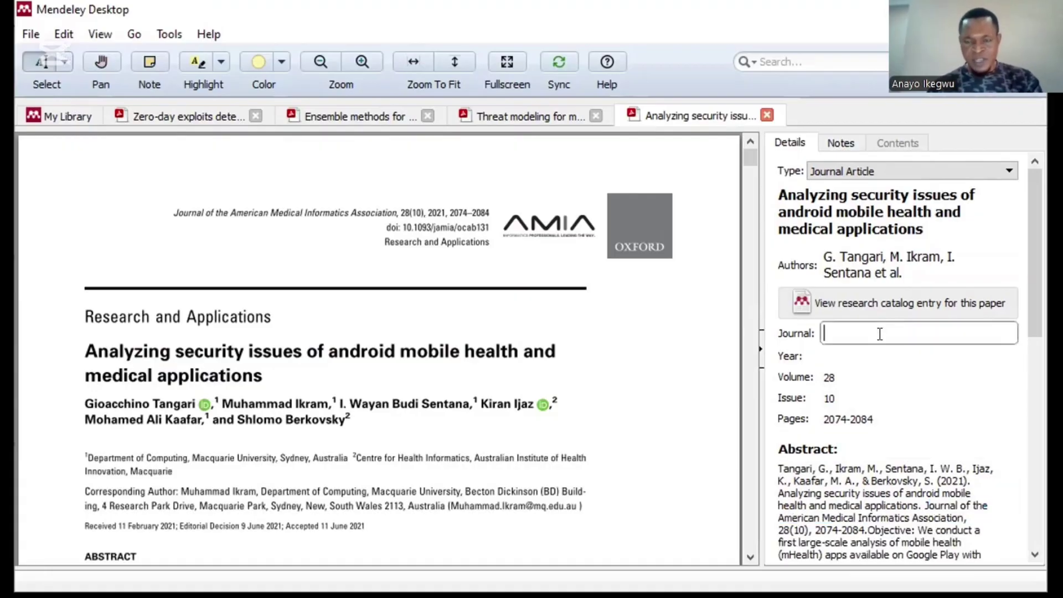
pyautogui.write('Journal of the American Medical Informatics Association')
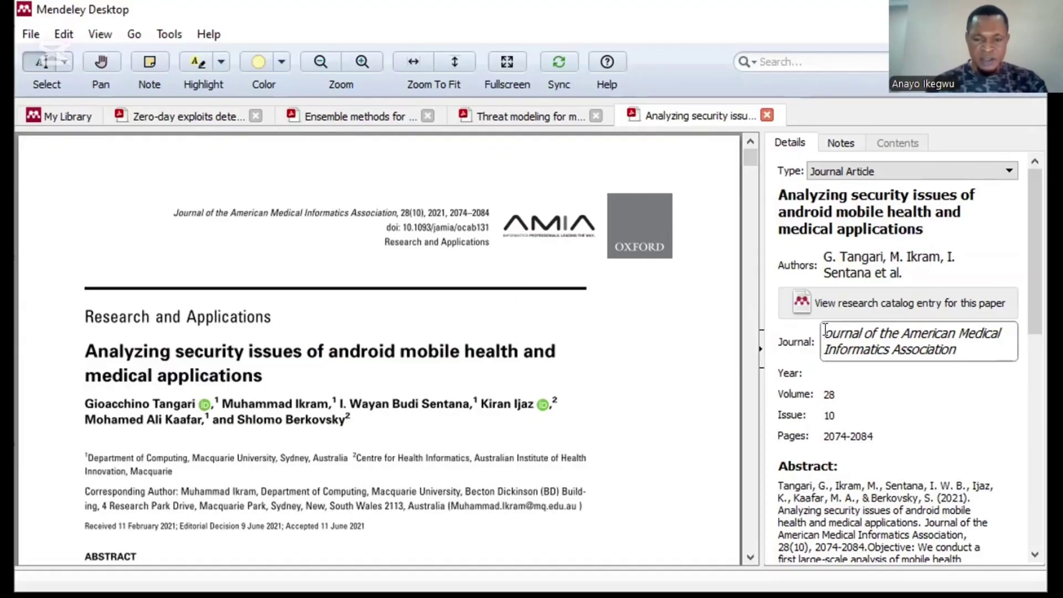
pyautogui.click(825, 330)
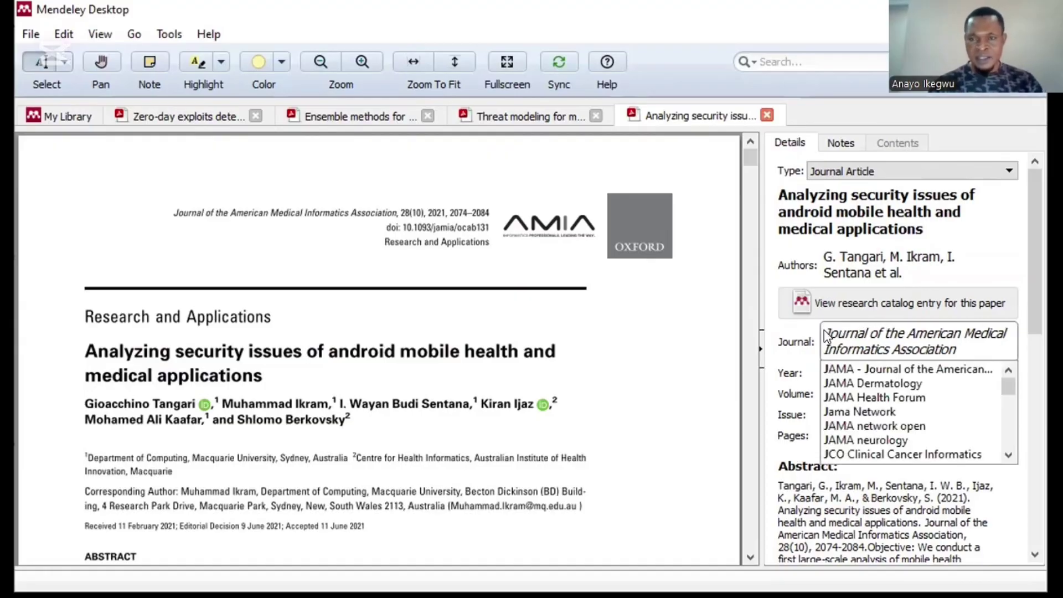
pyautogui.click(779, 354)
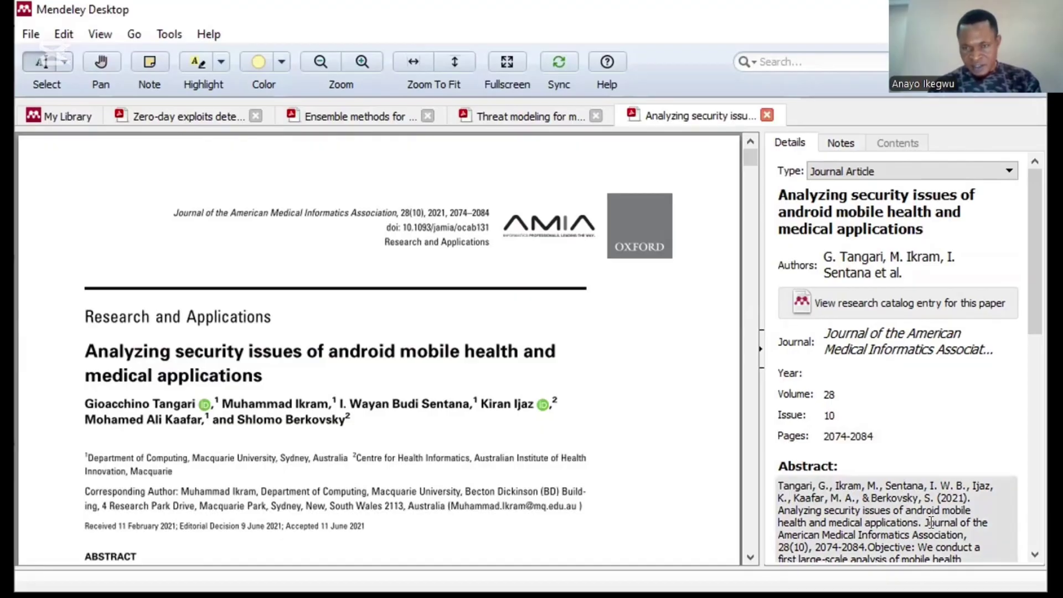
# Step: Set the android paper's Year to 2021
pyautogui.click(844, 372)
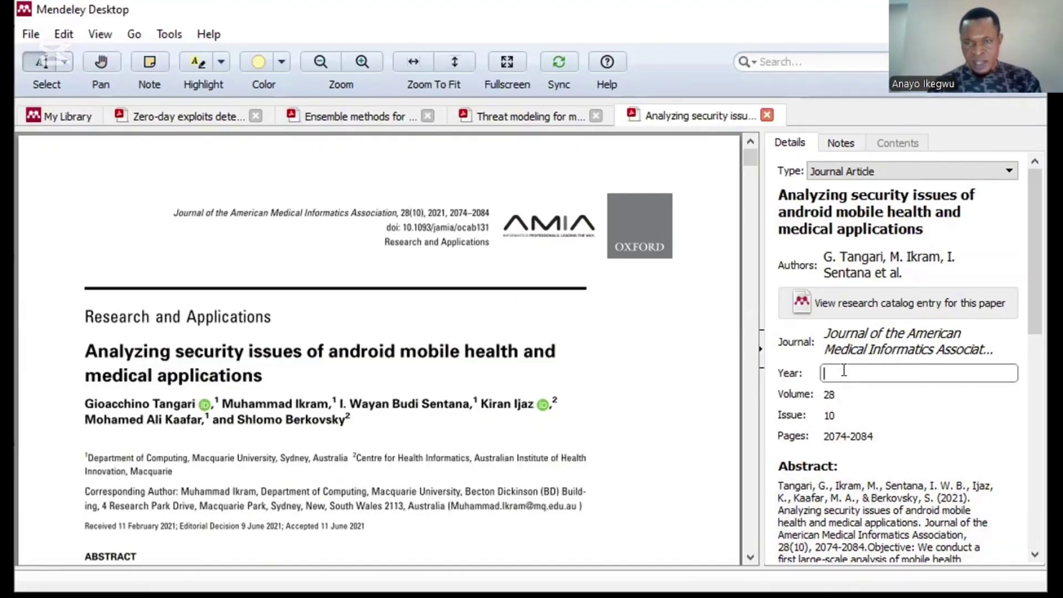
pyautogui.write('2021')
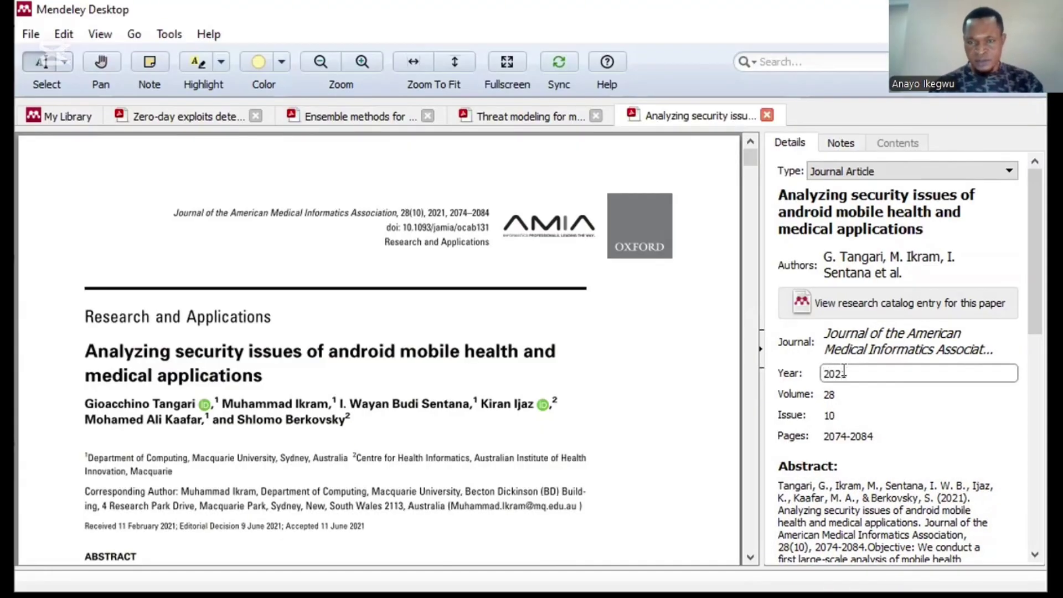
pyautogui.scroll(-3, 900, 375)
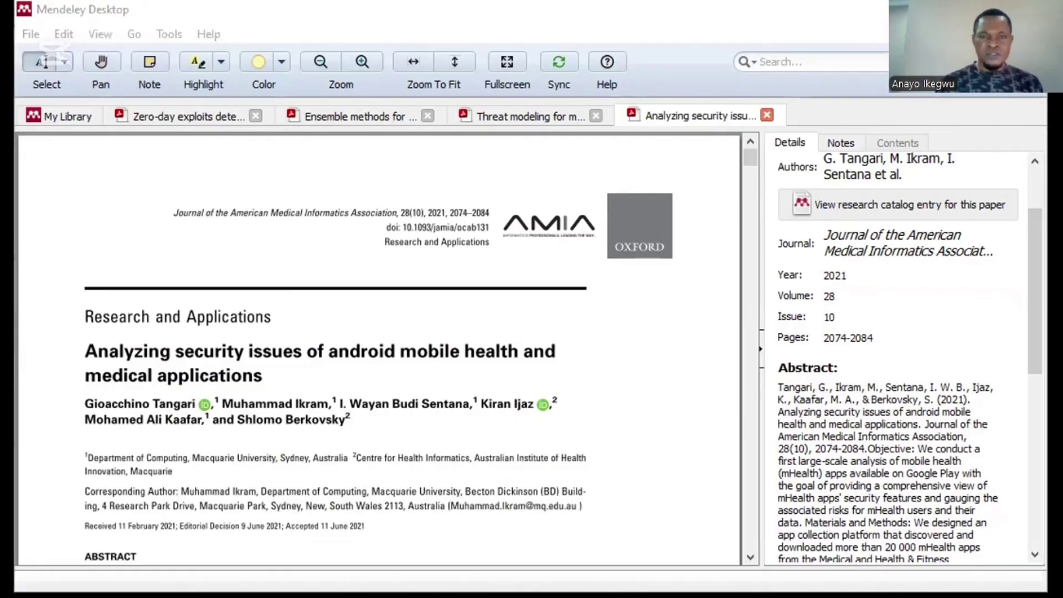
# Step: Check the journal in Scholar's APA citation: volume 28, issue 10, pages 2074-2084
pyautogui.hotkey('alt', 'Tab')
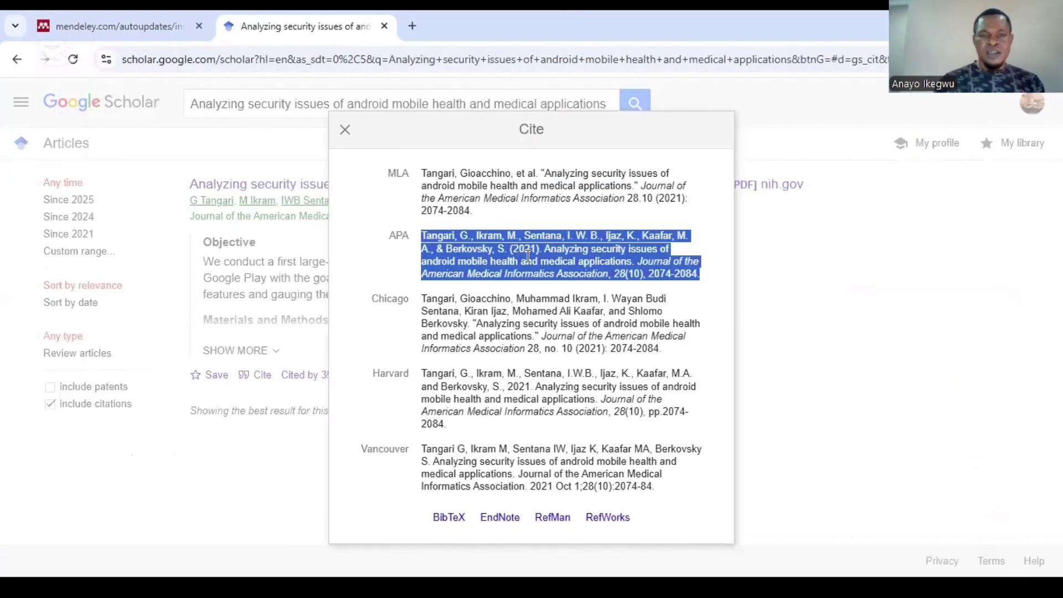
pyautogui.click(514, 265)
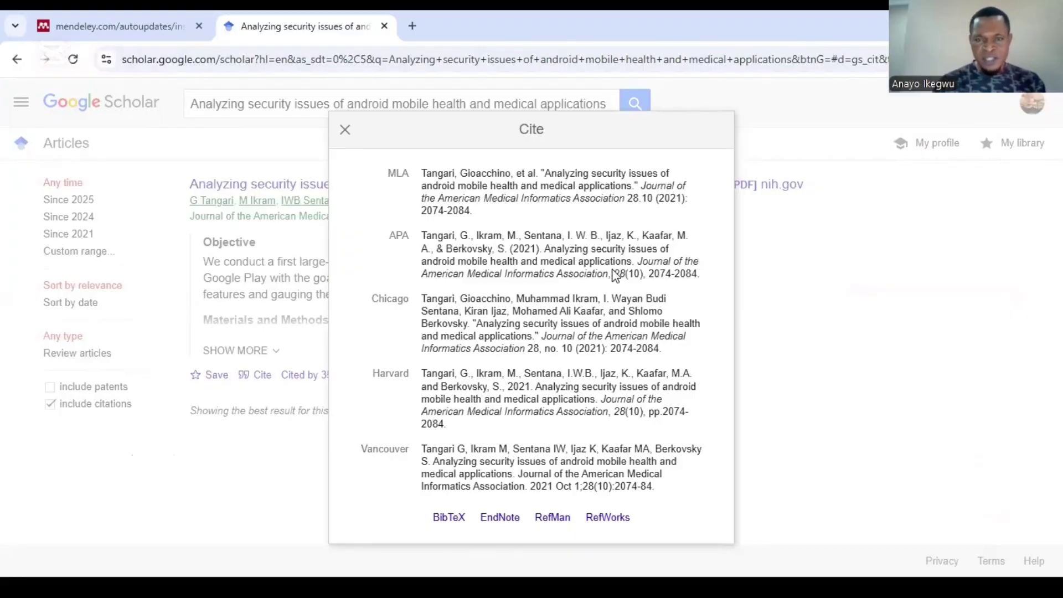
pyautogui.moveTo(638, 265); pyautogui.dragTo(606, 271)
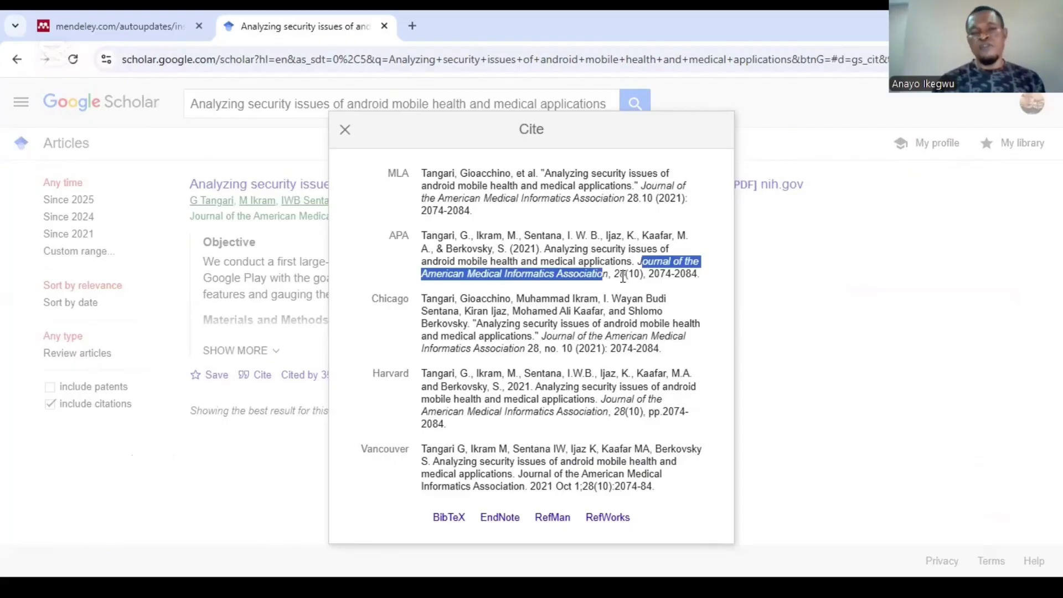
pyautogui.click(623, 273)
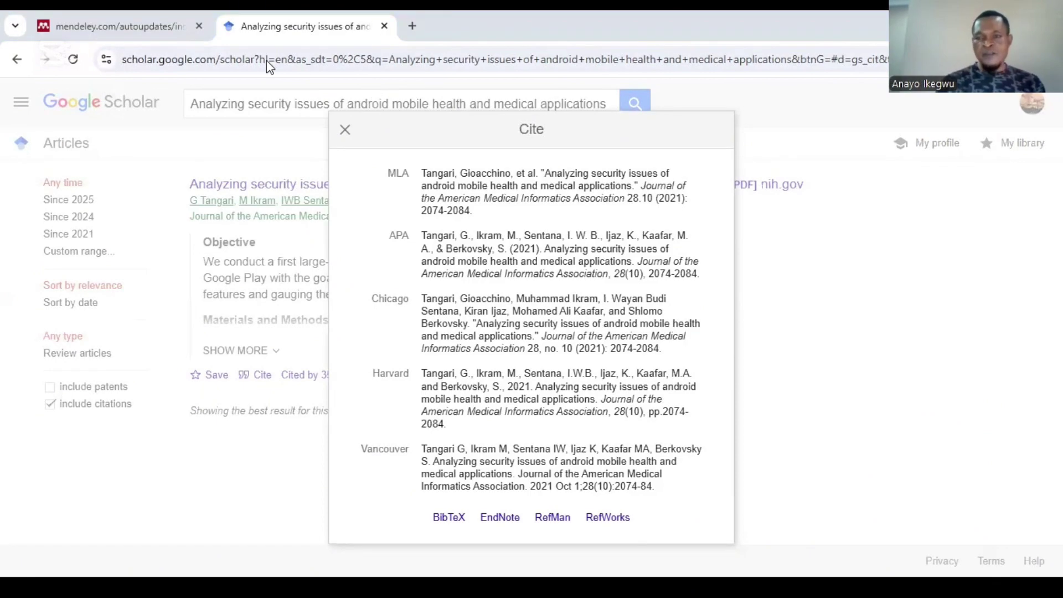
pyautogui.hotkey('alt', 'Tab')
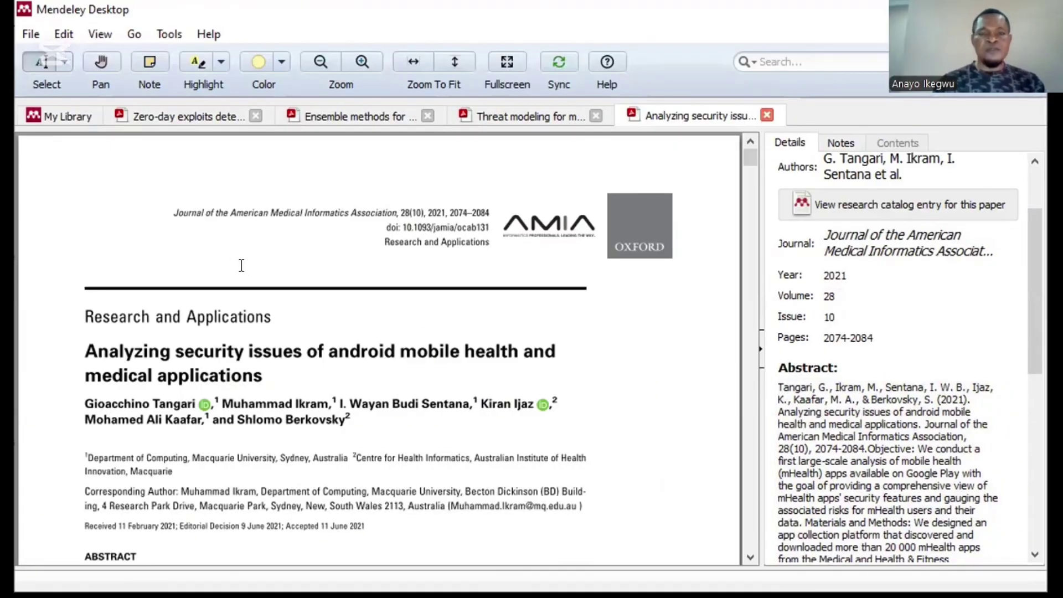
# Step: Copy the UGRansome paper's full title from My Library and close Scholar's citation popup
pyautogui.click(68, 116)
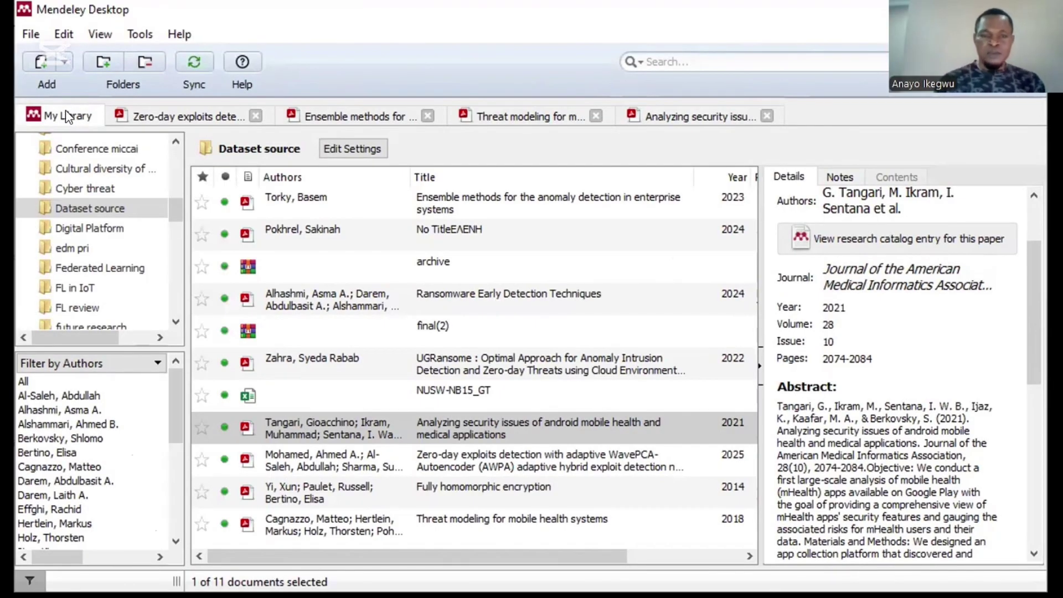
pyautogui.click(515, 463)
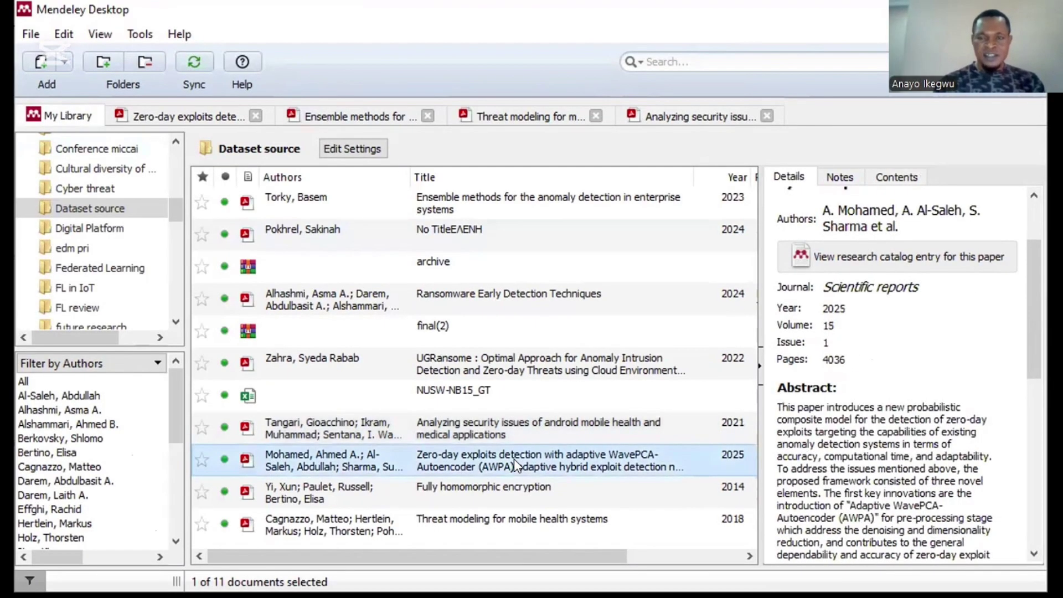
pyautogui.click(520, 520)
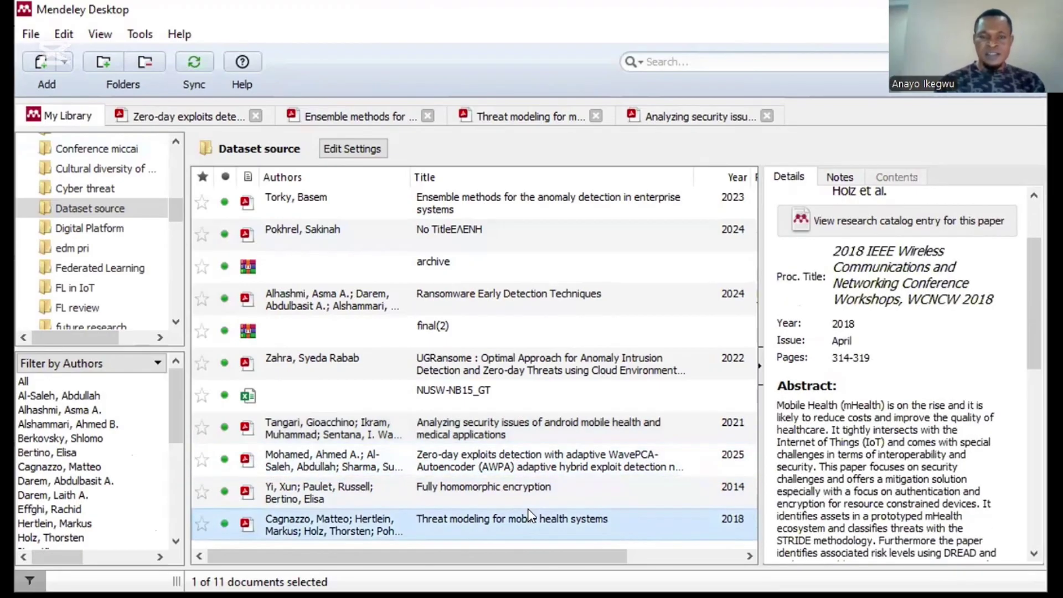
pyautogui.click(458, 355)
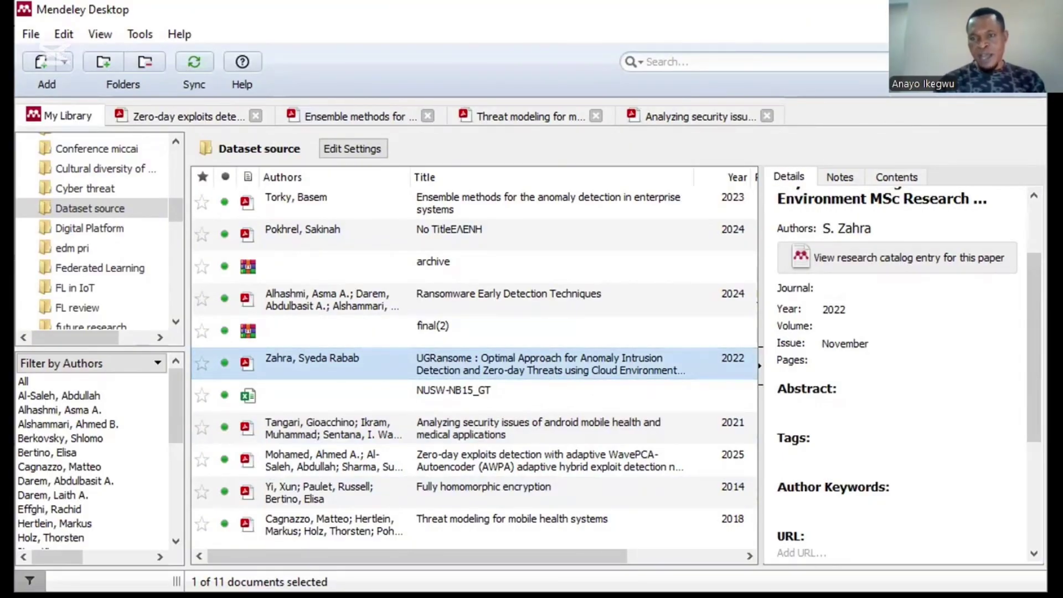
pyautogui.moveTo(1033, 343); pyautogui.dragTo(1033, 294)
pyautogui.click(901, 215)
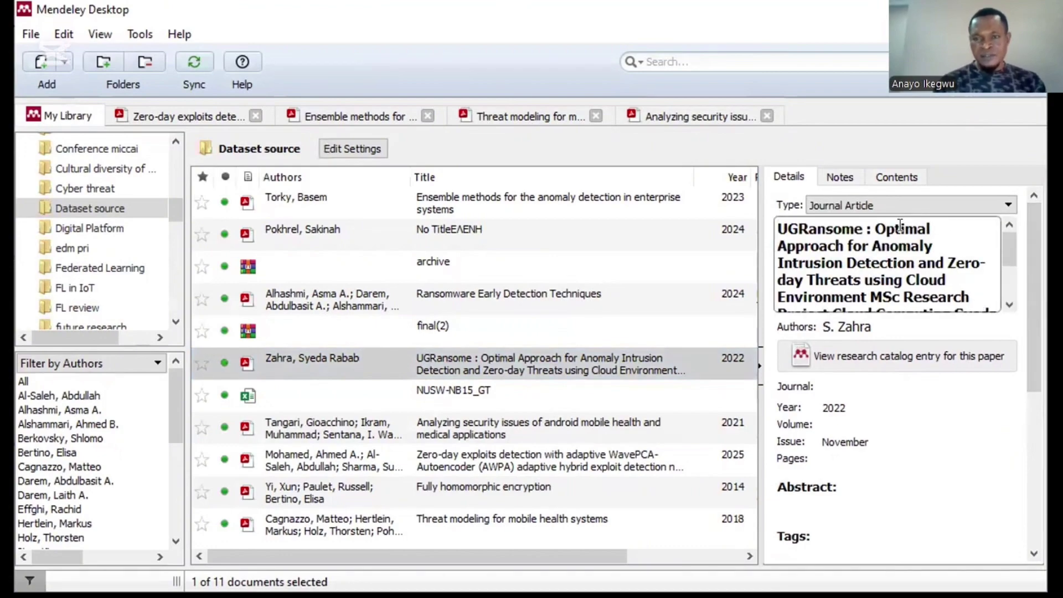
pyautogui.tripleClick(898, 235)
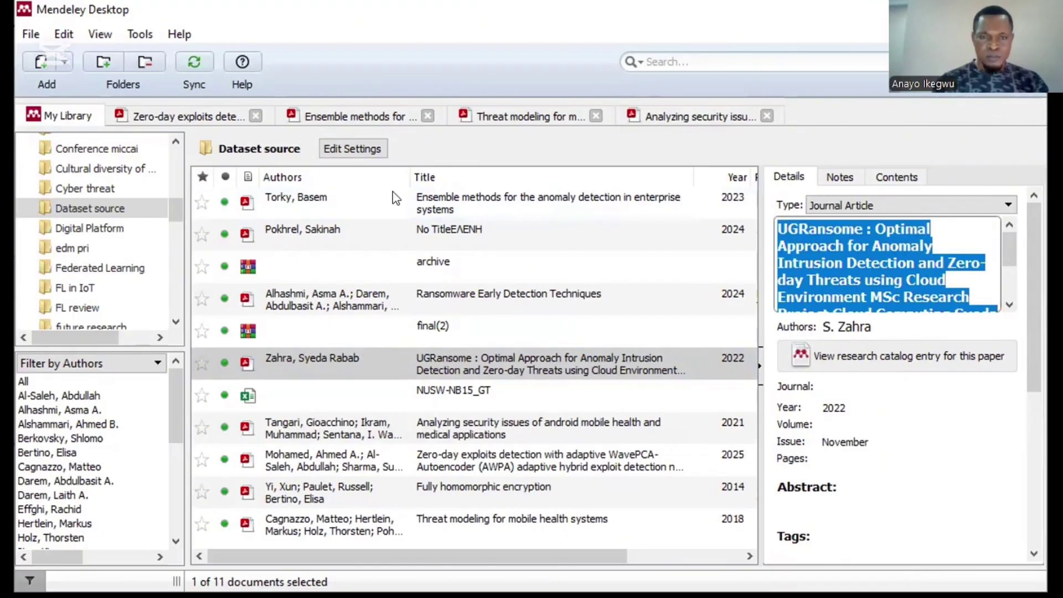
pyautogui.hotkey('alt', 'Tab')
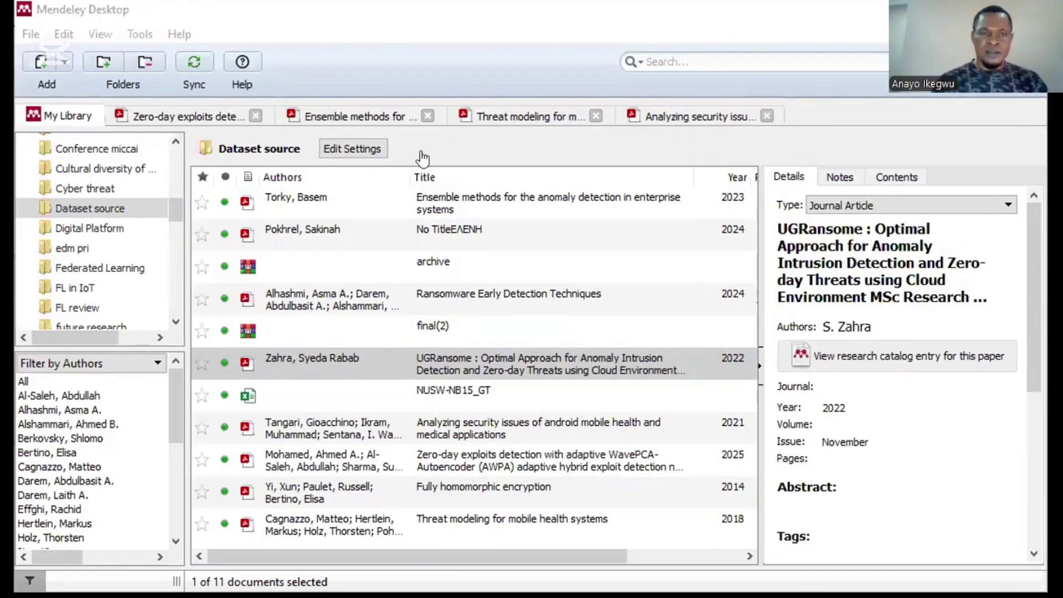
pyautogui.hotkey('alt', 'Tab')
pyautogui.click(339, 132)
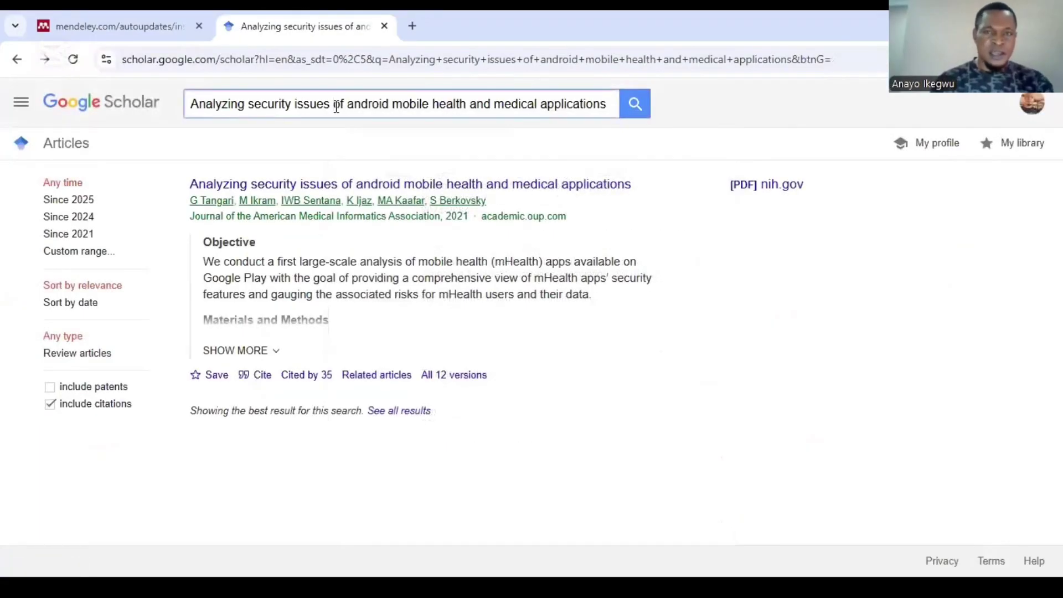
# Step: Search Scholar for the UGRansome title, shortened to end at 'Detection and'
pyautogui.tripleClick(336, 106)
pyautogui.hotkey('ctrl', 'v')
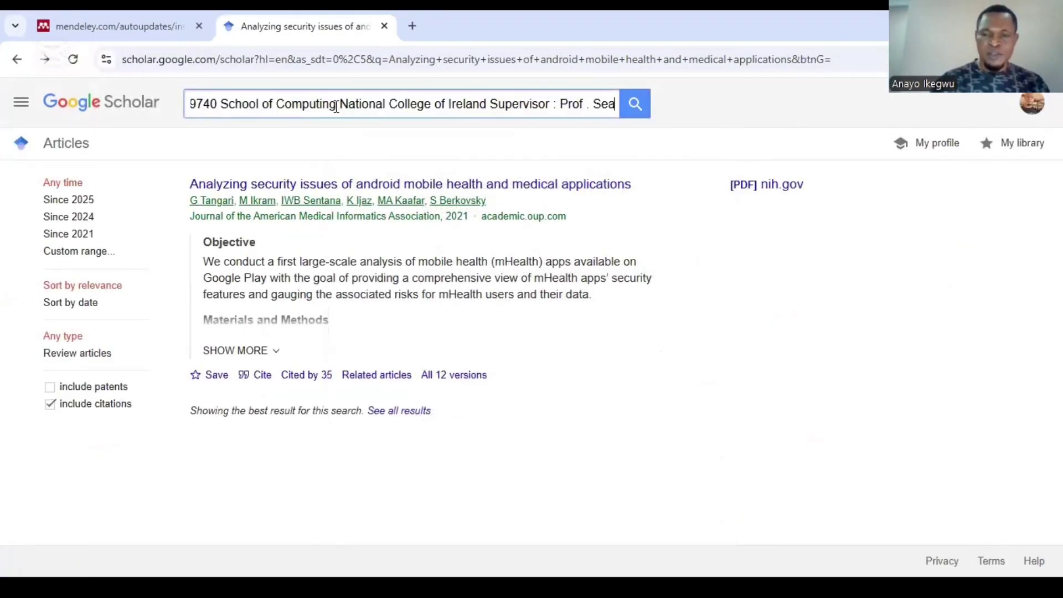
pyautogui.press('Return')
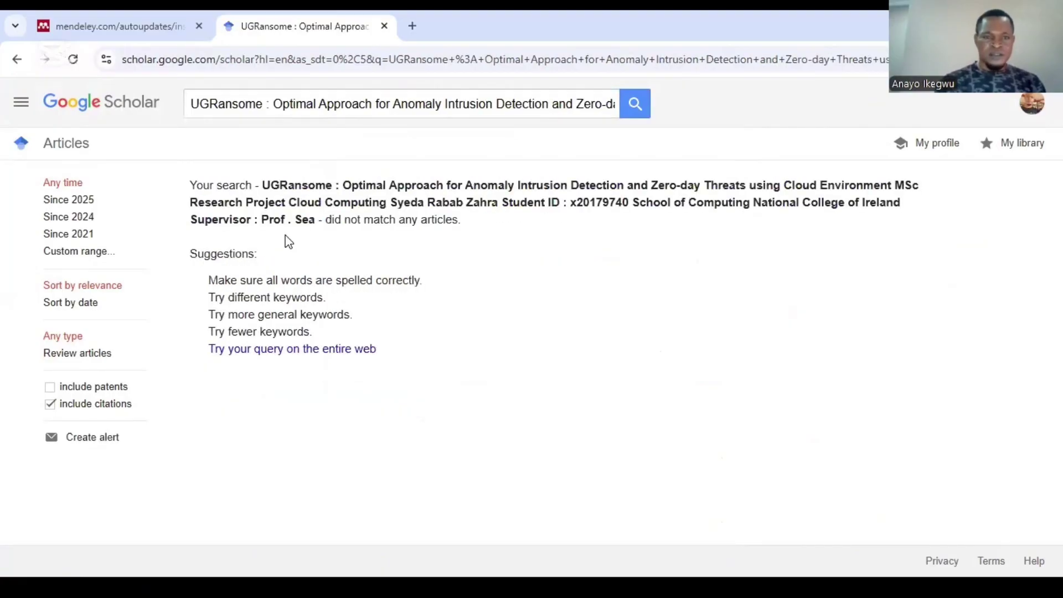
pyautogui.click(579, 104)
pyautogui.moveTo(578, 104); pyautogui.dragTo(835, 104)
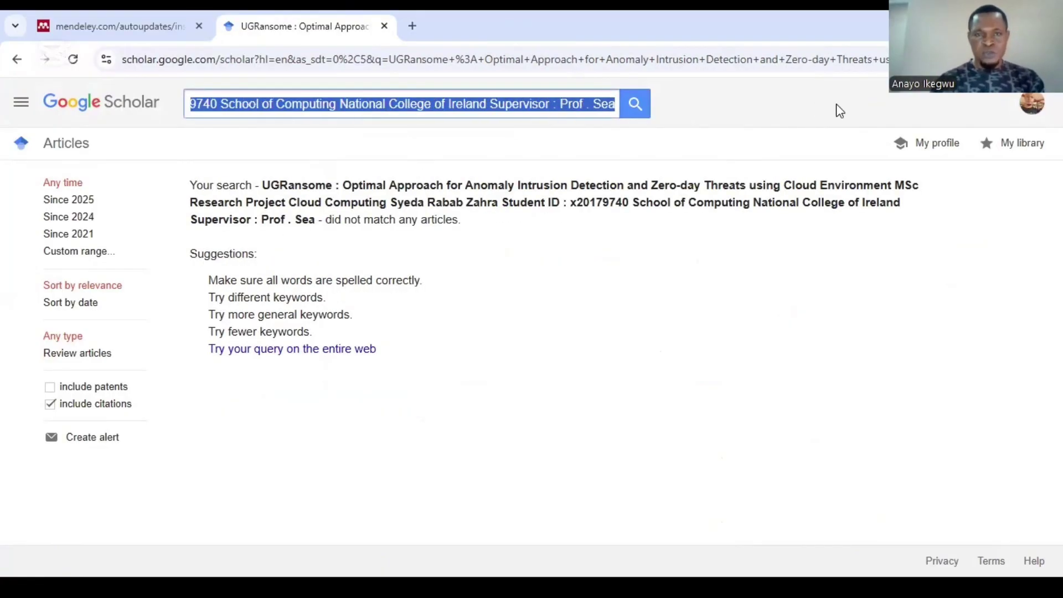
pyautogui.press('BackSpace')
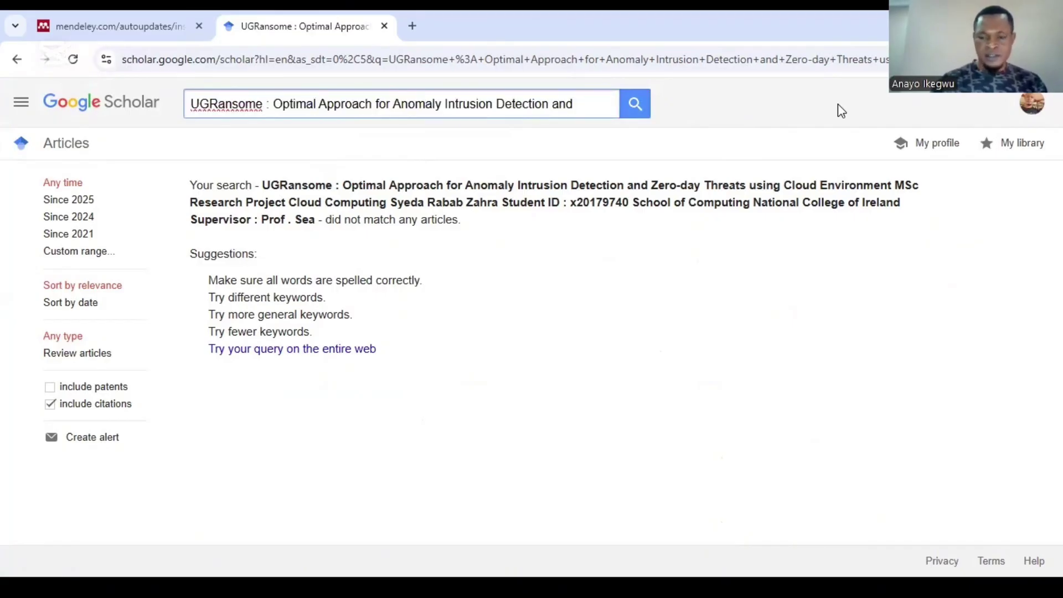
pyautogui.press('Return')
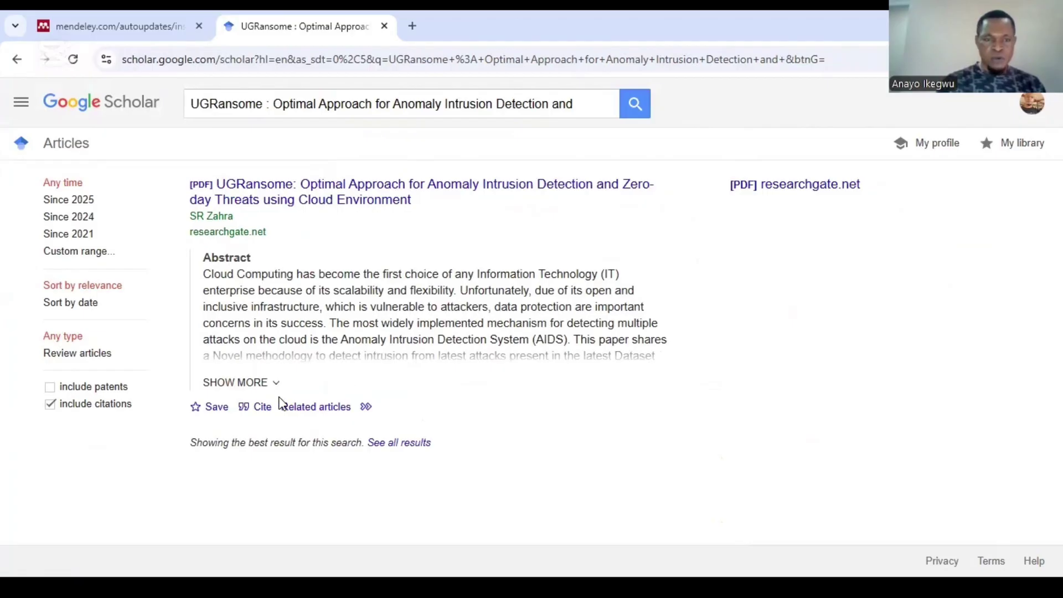
# Step: View the UGRansome result's citation formats, then open its PDF in Mendeley
pyautogui.click(256, 410)
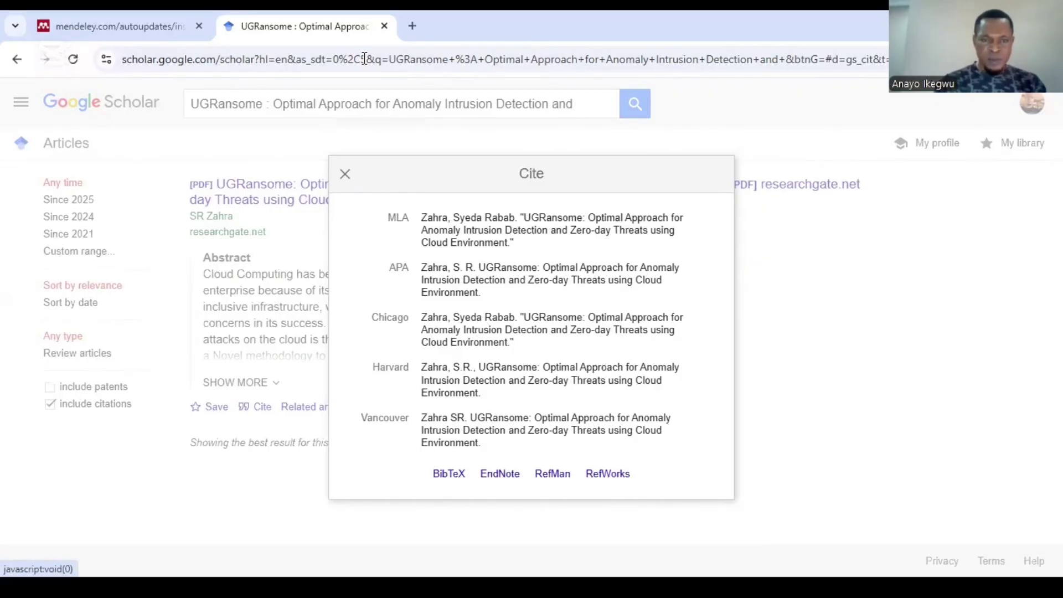
pyautogui.hotkey('alt', 'Tab')
pyautogui.doubleClick(433, 359)
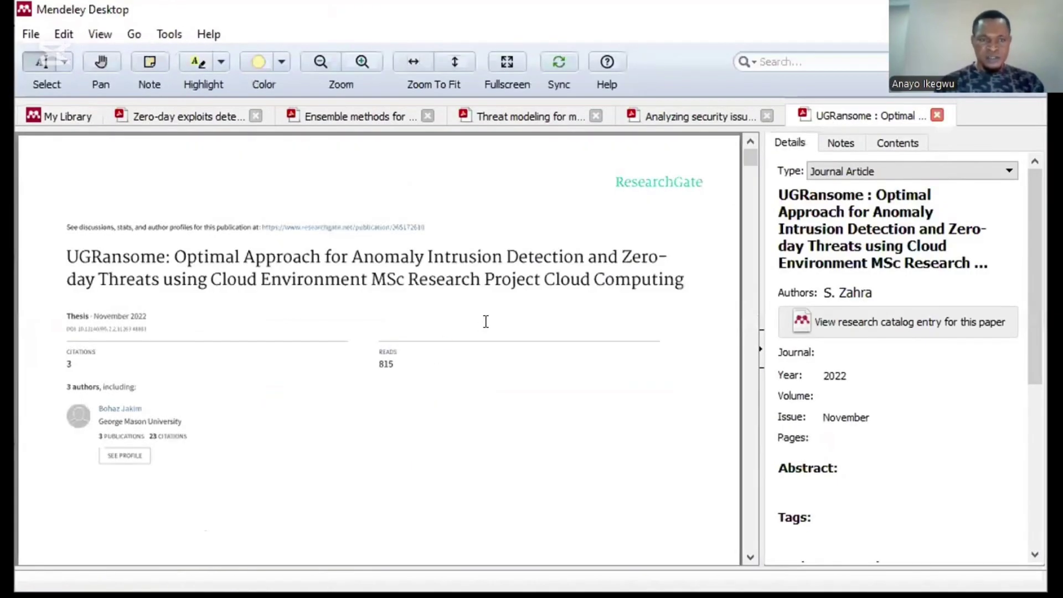
# Step: Enter 'National College of Ireland' as the UGRansome paper's Journal
pyautogui.moveTo(752, 158); pyautogui.dragTo(753, 173)
pyautogui.scroll(3, 751, 169)
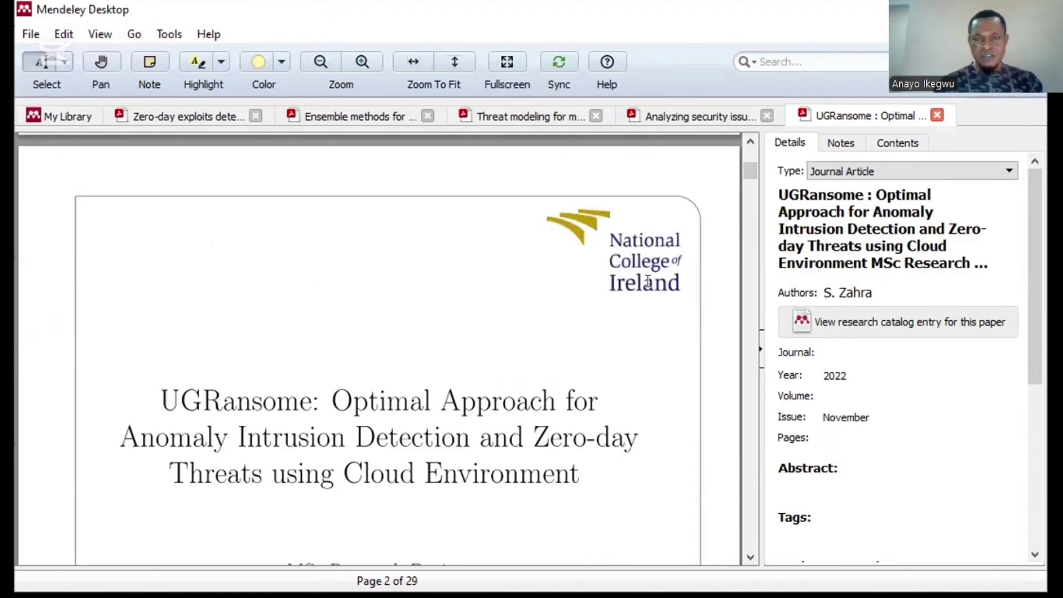
pyautogui.click(827, 344)
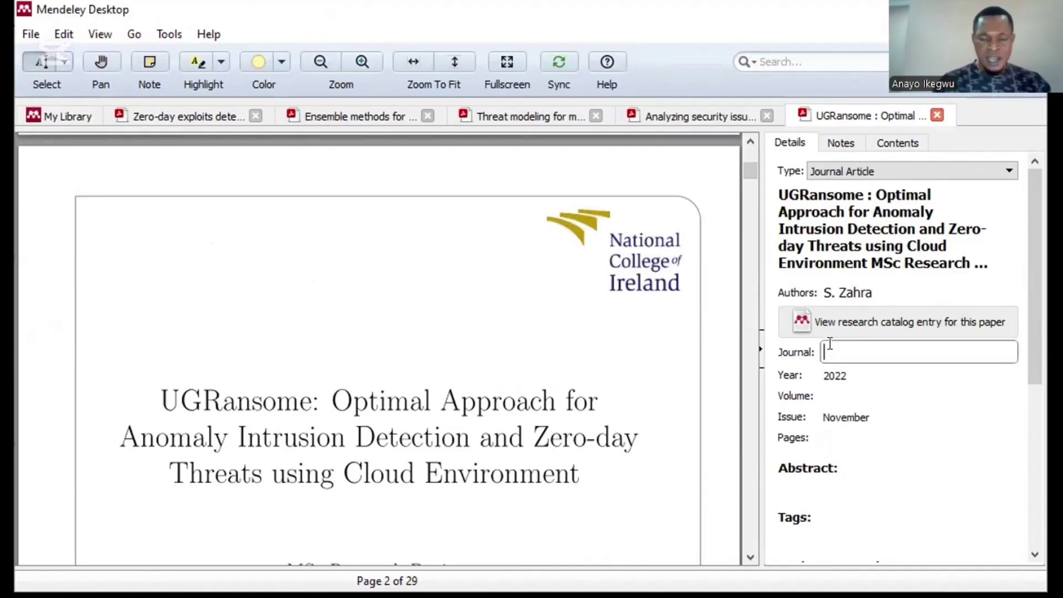
pyautogui.write('Nat')
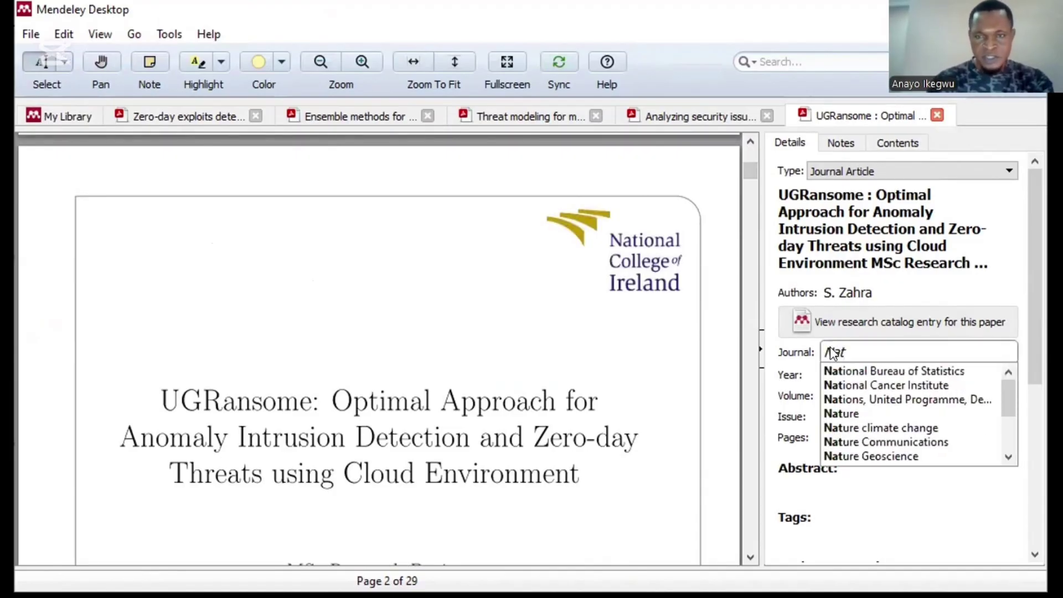
pyautogui.write('ional Colleg')
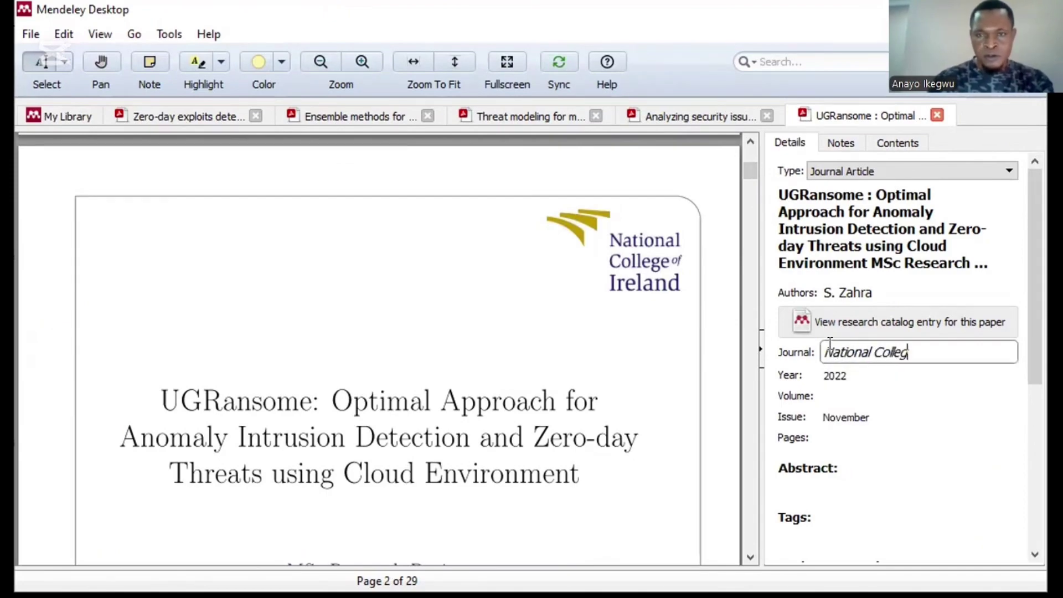
pyautogui.write('e of Ireland')
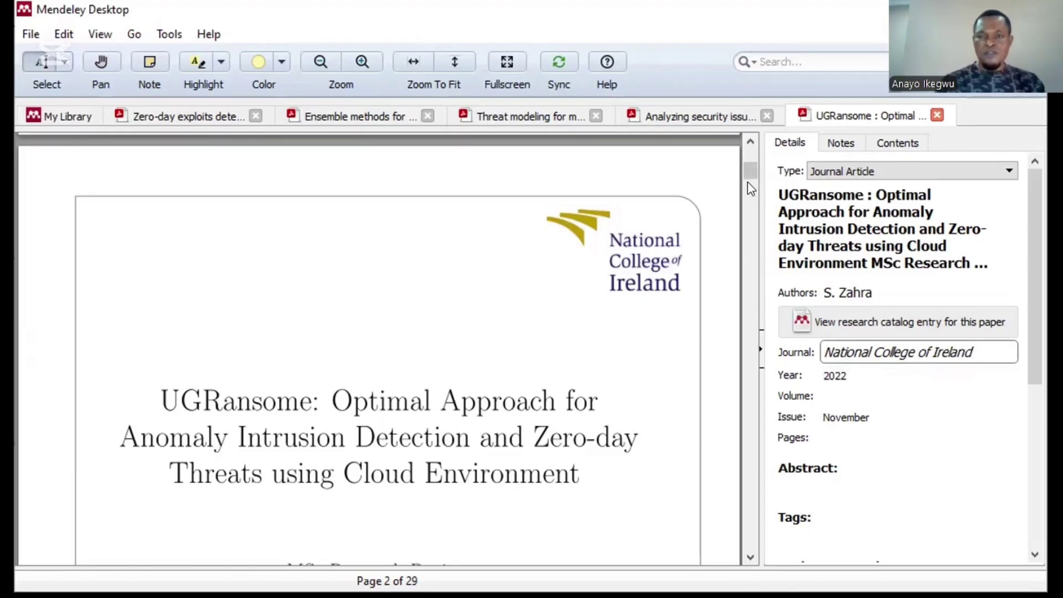
pyautogui.moveTo(747, 167); pyautogui.dragTo(749, 173)
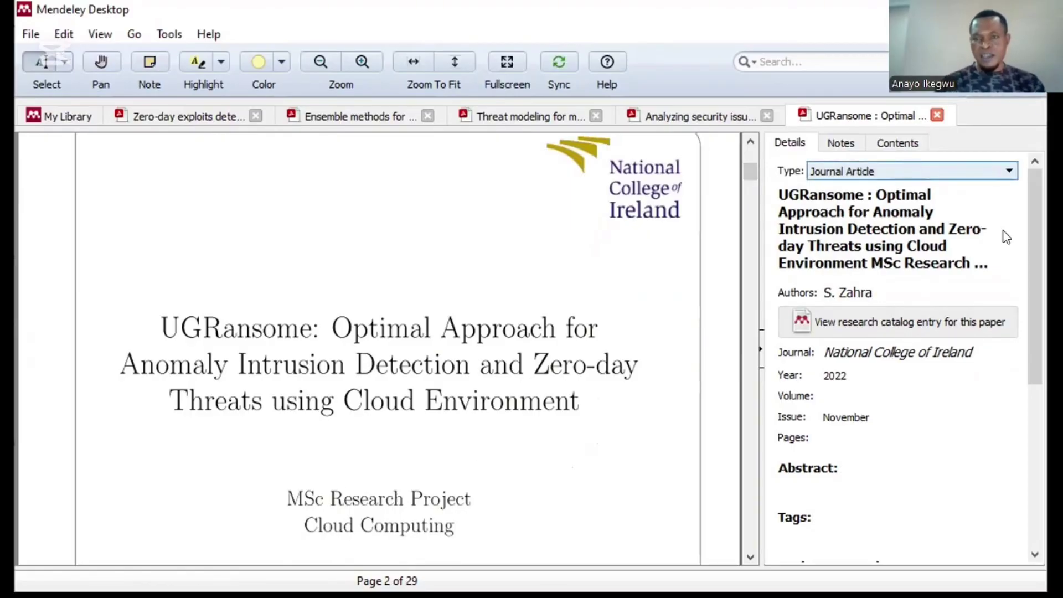
# Step: Change the UGRansome document type to Thesis
pyautogui.click(1009, 171)
pyautogui.scroll(-3, 1009, 249)
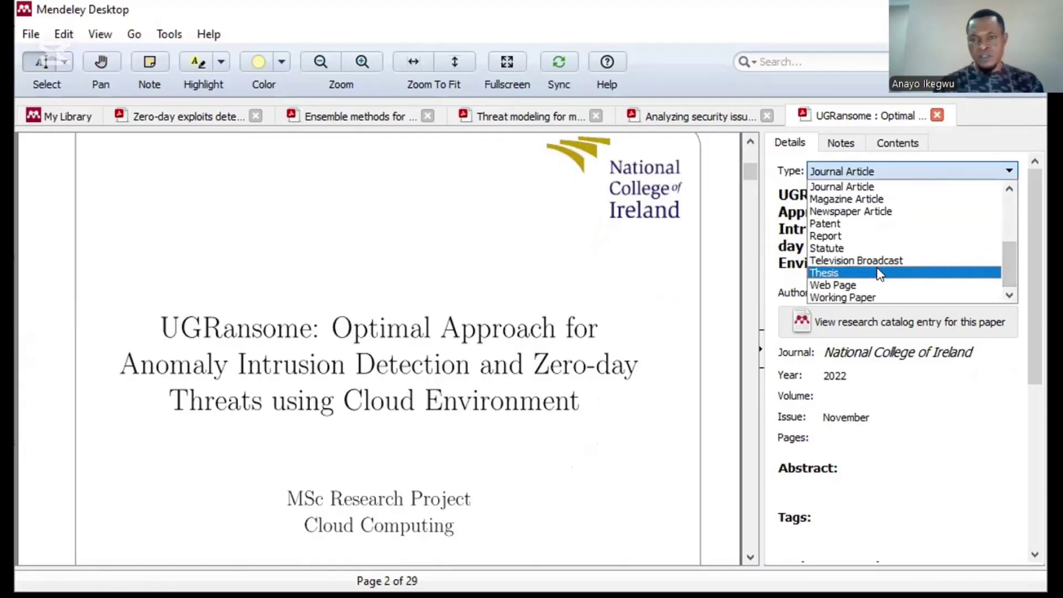
pyautogui.click(880, 273)
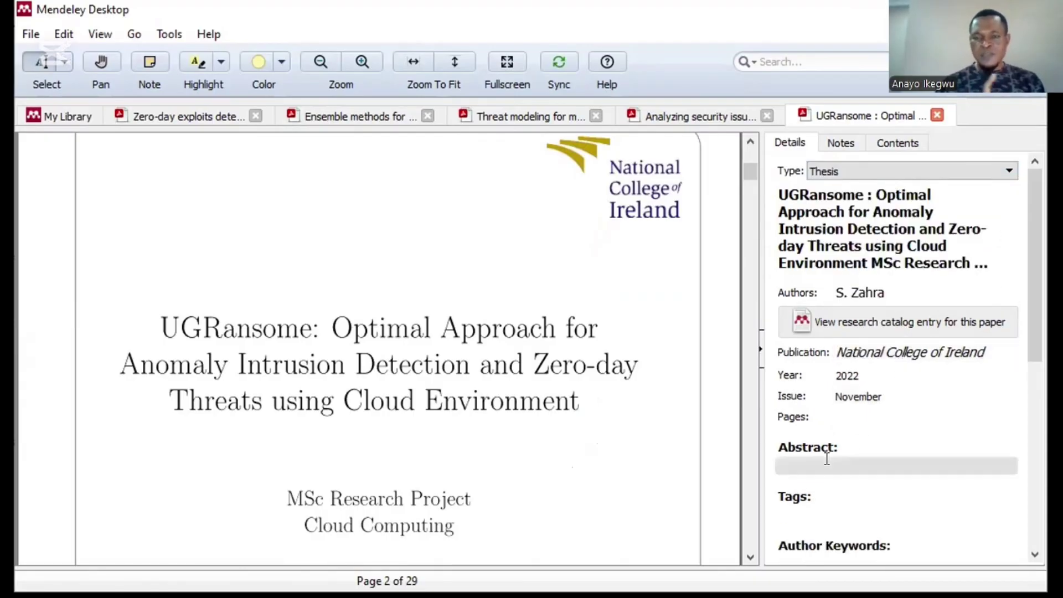
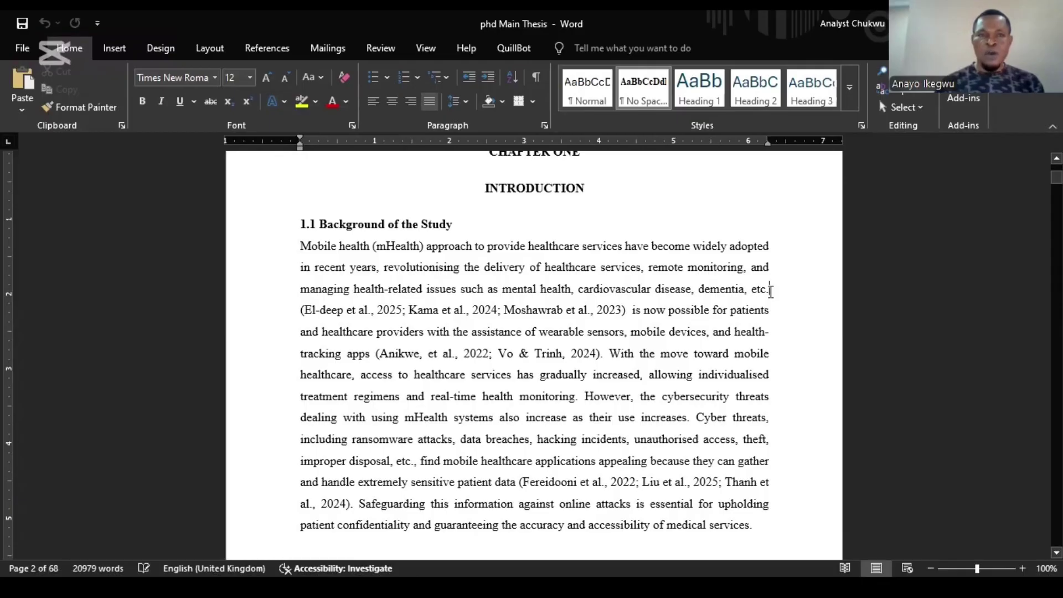
# Step: With the caret after 'etc.', start a new citation from Word's References tab in Mendeley Cite-O-Matic
pyautogui.click(280, 51)
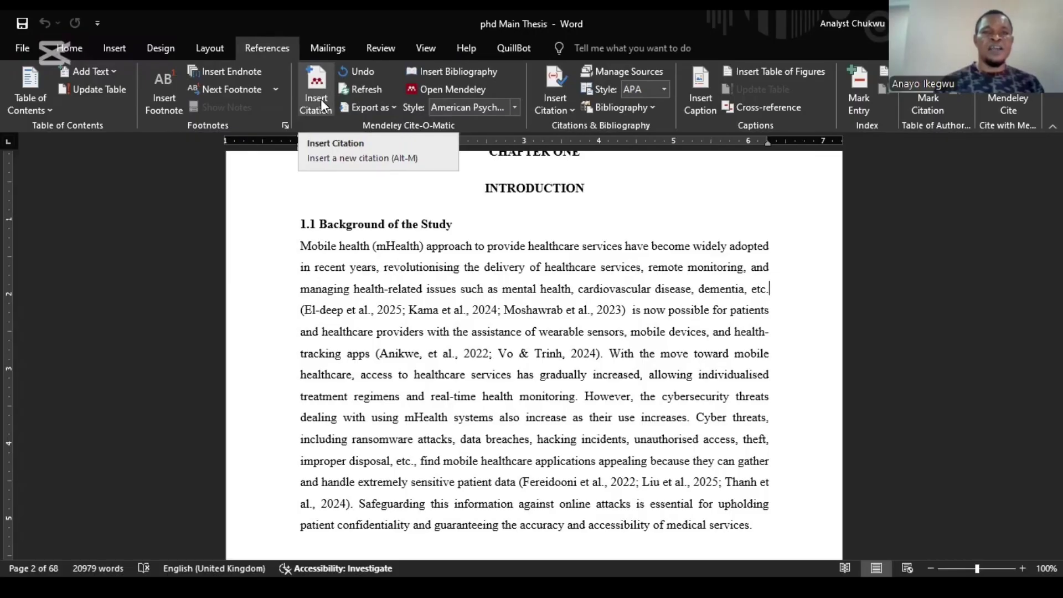
pyautogui.click(318, 102)
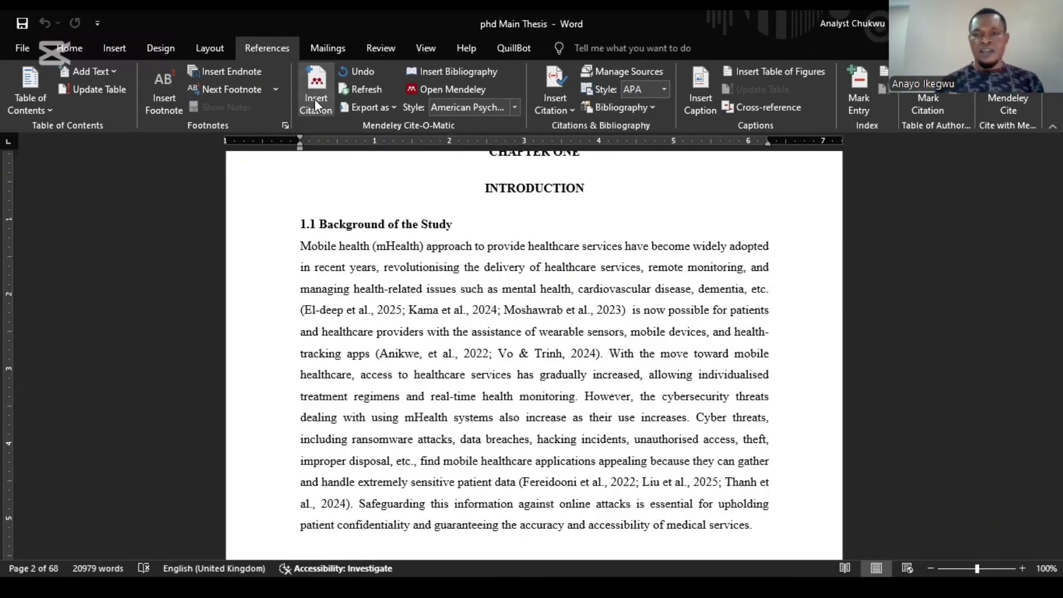
# Step: Search the Mendeley citation box for the two 2025 references and insert them after 'etc.'
pyautogui.click(314, 98)
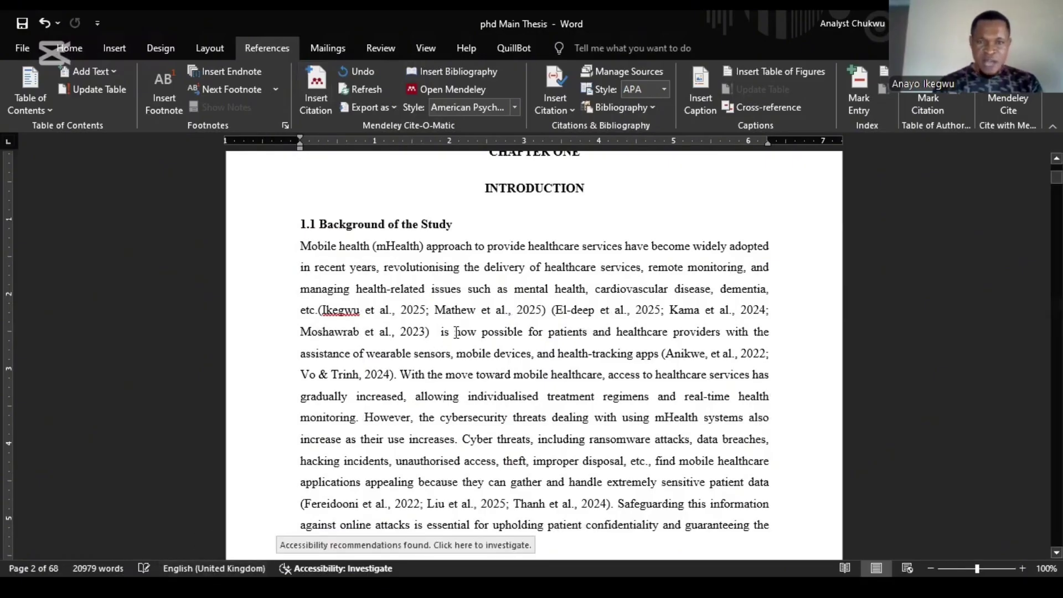
# Step: Select the two-source 2025 citation field after 'etc.' so Edit Citation becomes available
pyautogui.moveTo(547, 311); pyautogui.dragTo(321, 316)
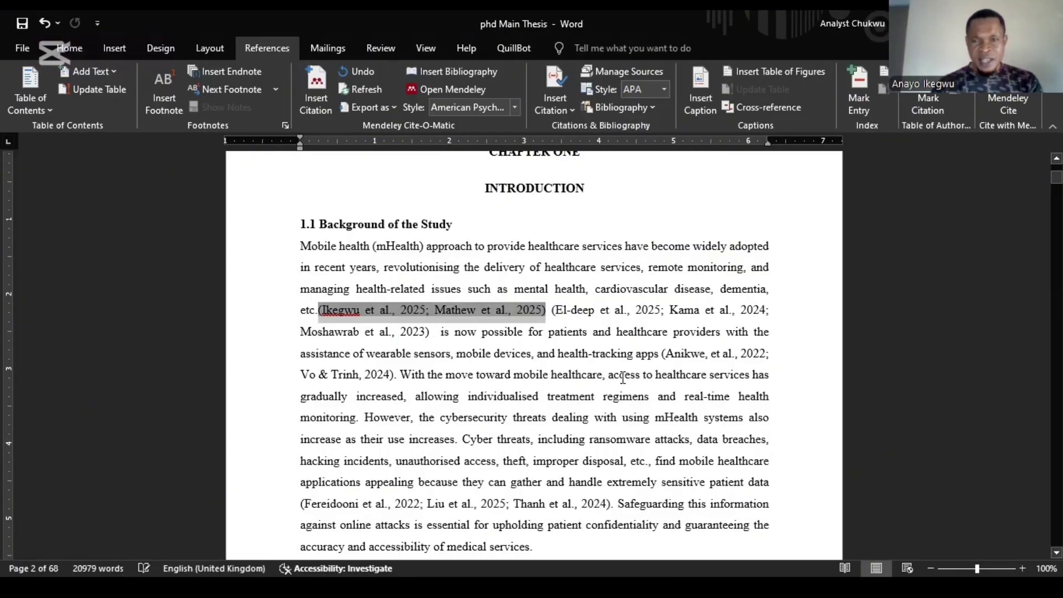
pyautogui.click(786, 395)
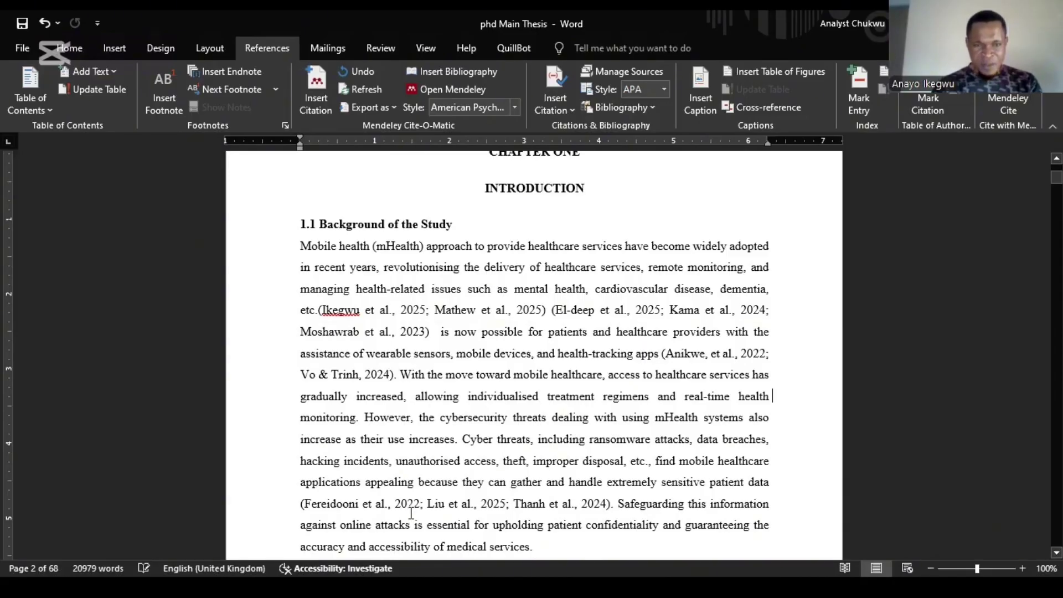
pyautogui.press('Up')
pyautogui.press('Up')
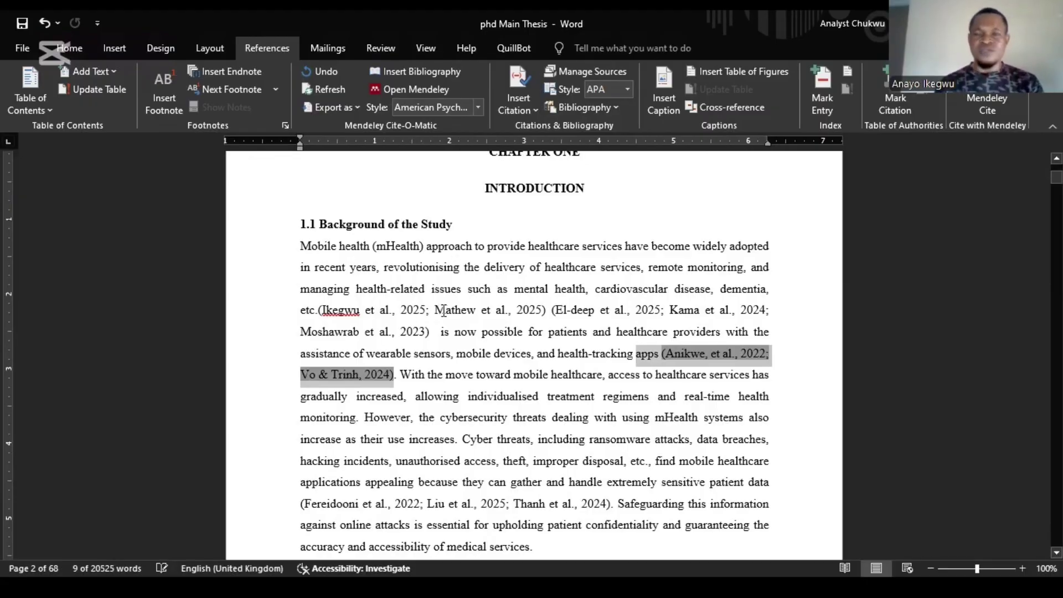
pyautogui.click(443, 311)
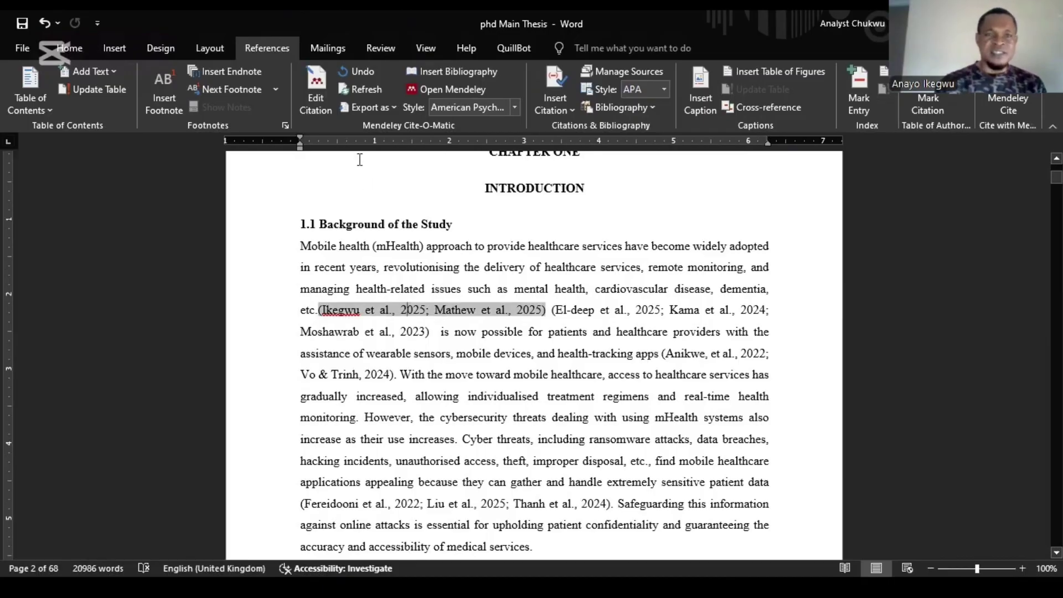
# Step: Edit the citation after 'etc.' to drop the second 2025 source, keeping one et al. reference
pyautogui.click(317, 98)
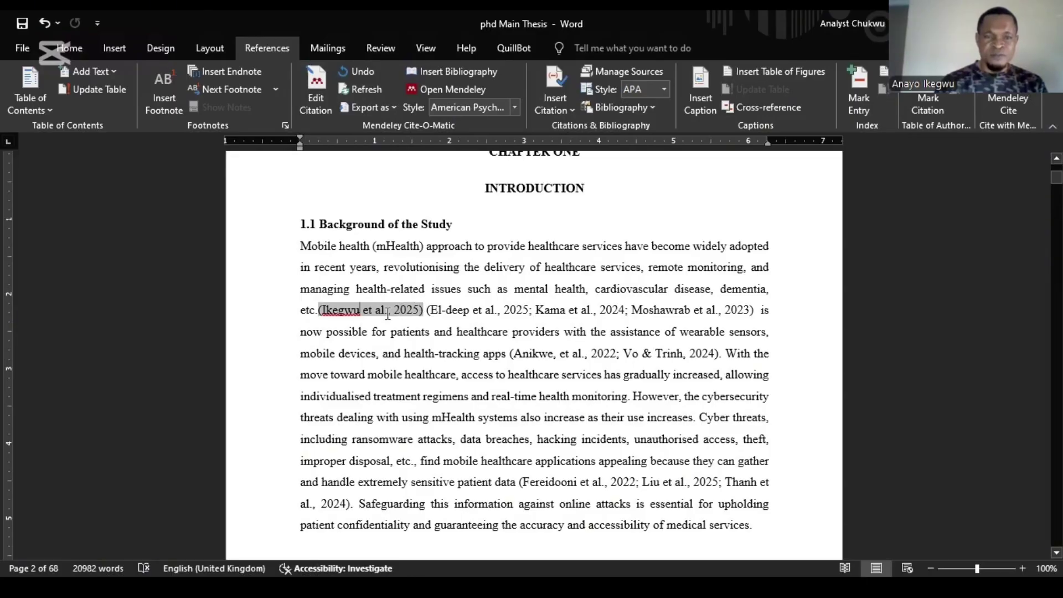
pyautogui.hotkey('ctrl', 'z')
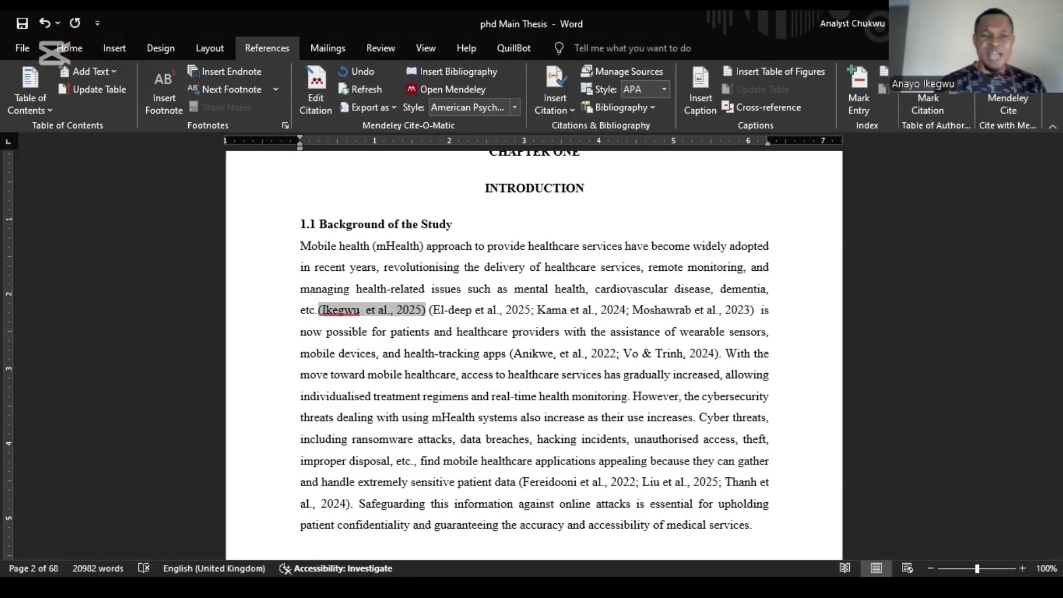
pyautogui.write('Y.')
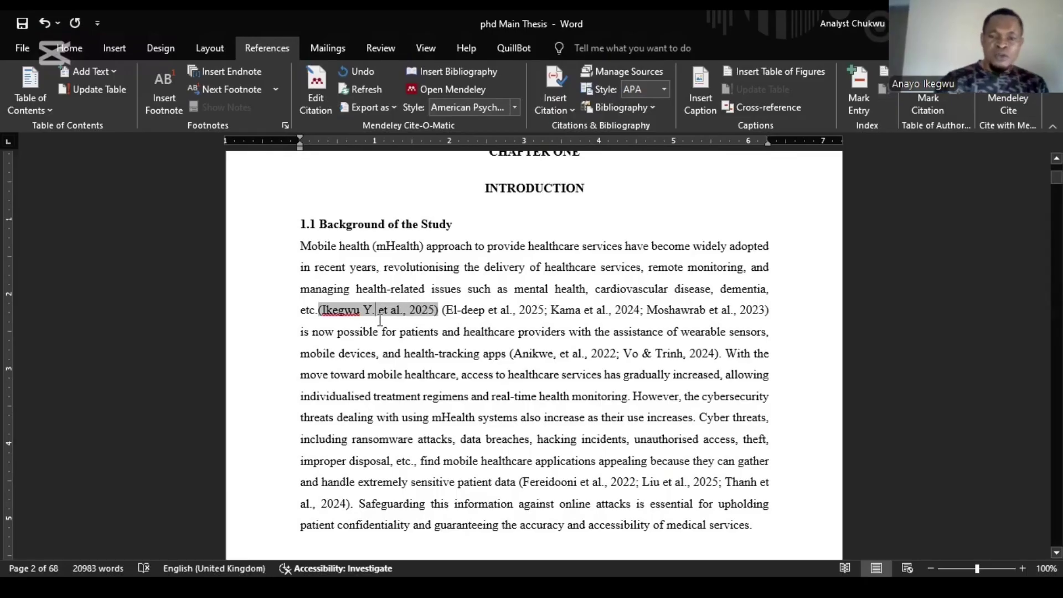
pyautogui.press('BackSpace')
pyautogui.press('BackSpace')
pyautogui.press('BackSpace')
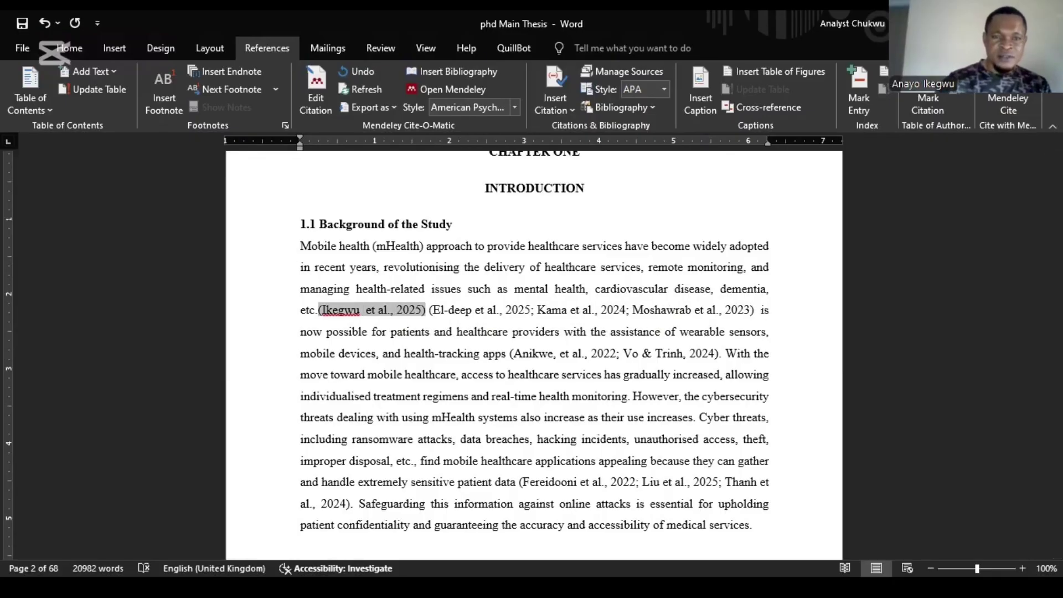
pyautogui.click(410, 374)
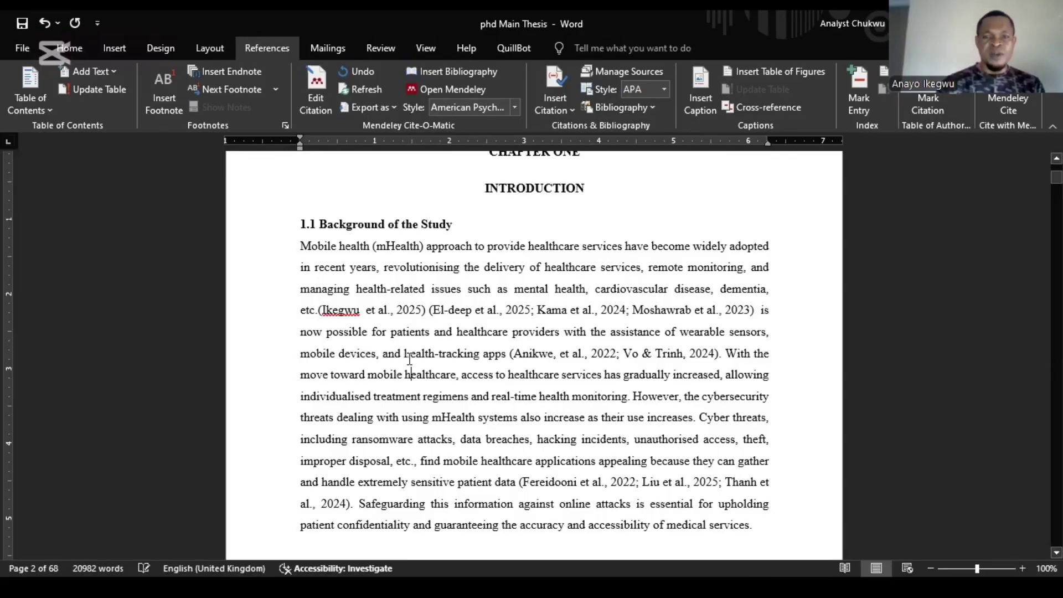
pyautogui.click(590, 330)
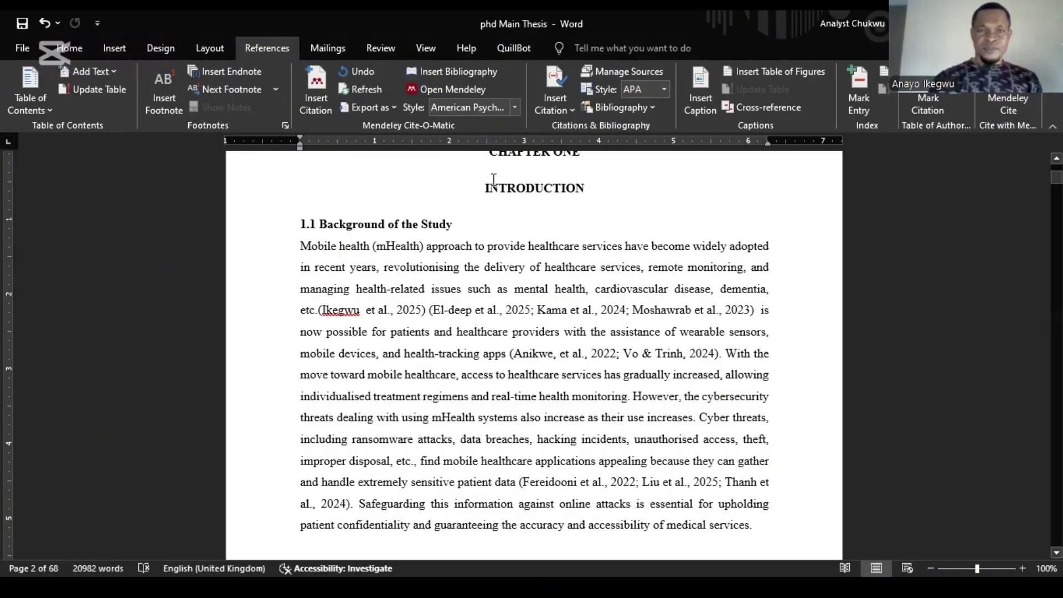
# Step: Set the citation style to IEEE and undo the last formatting so the first citation reads [1]
pyautogui.click(513, 110)
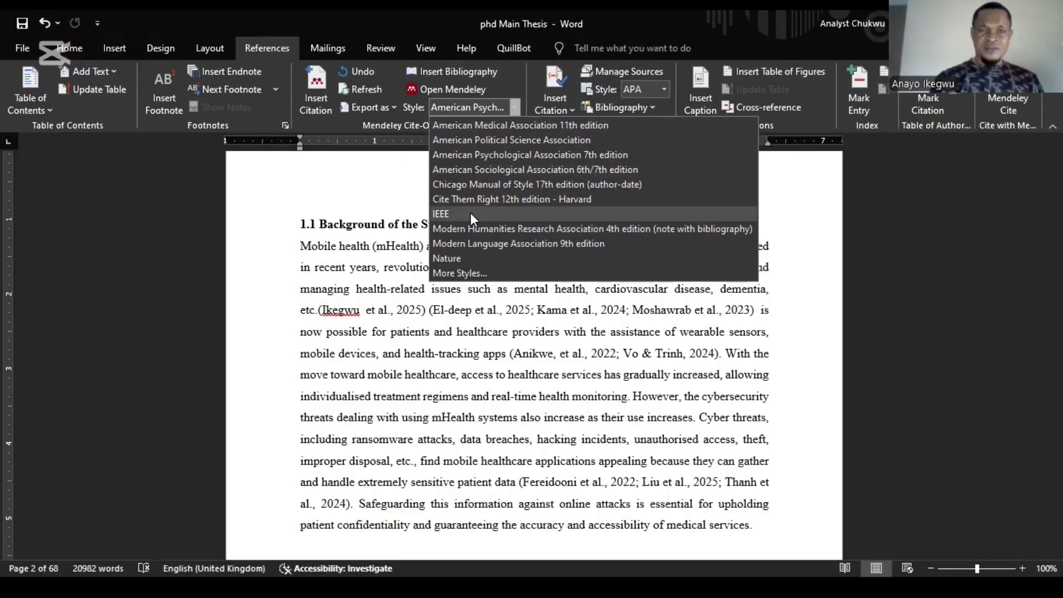
pyautogui.click(472, 216)
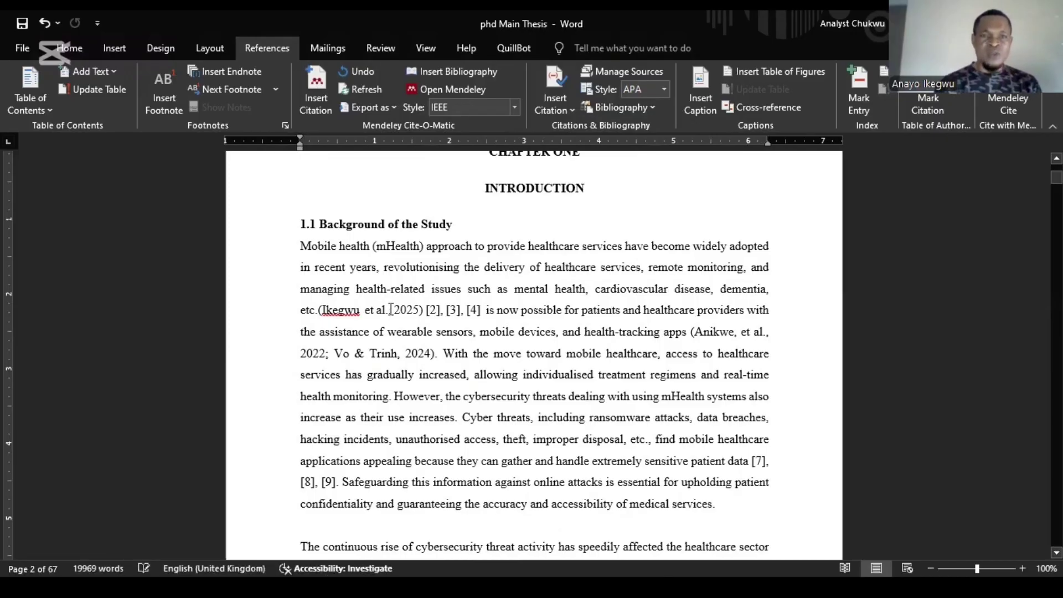
pyautogui.click(391, 309)
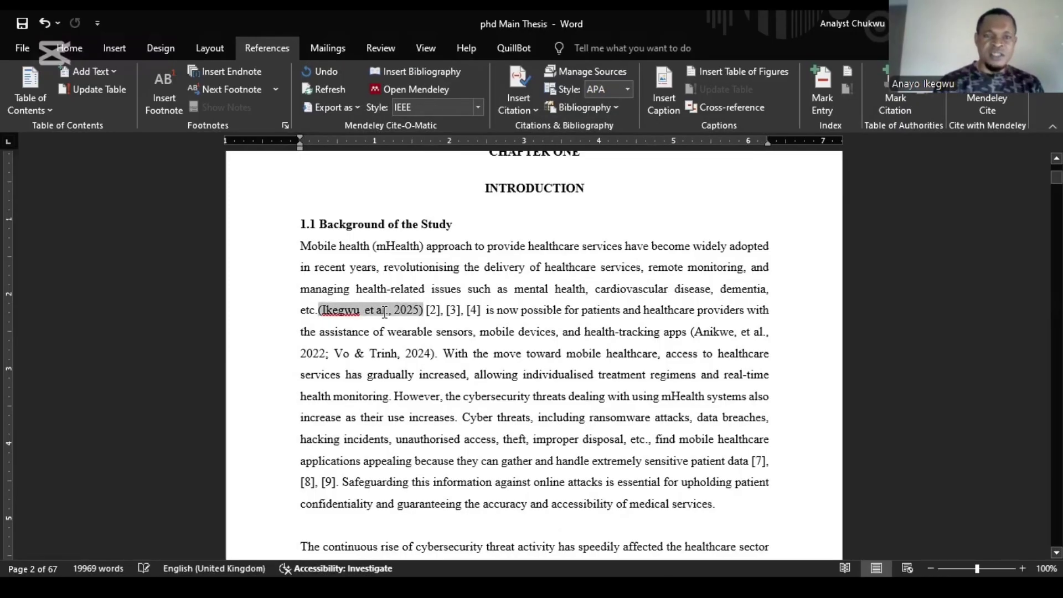
pyautogui.click(320, 71)
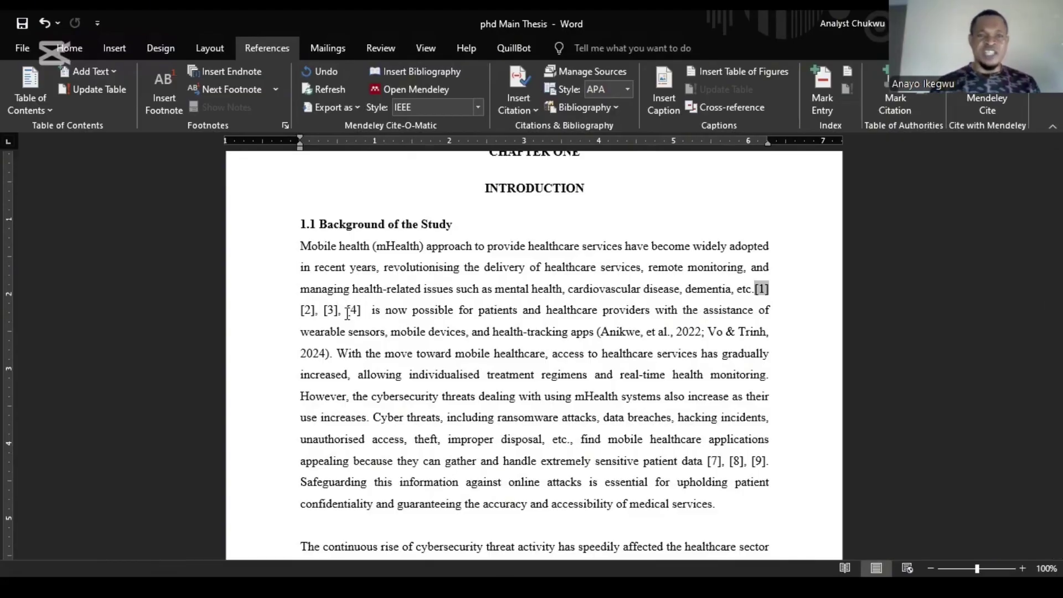
pyautogui.click(453, 107)
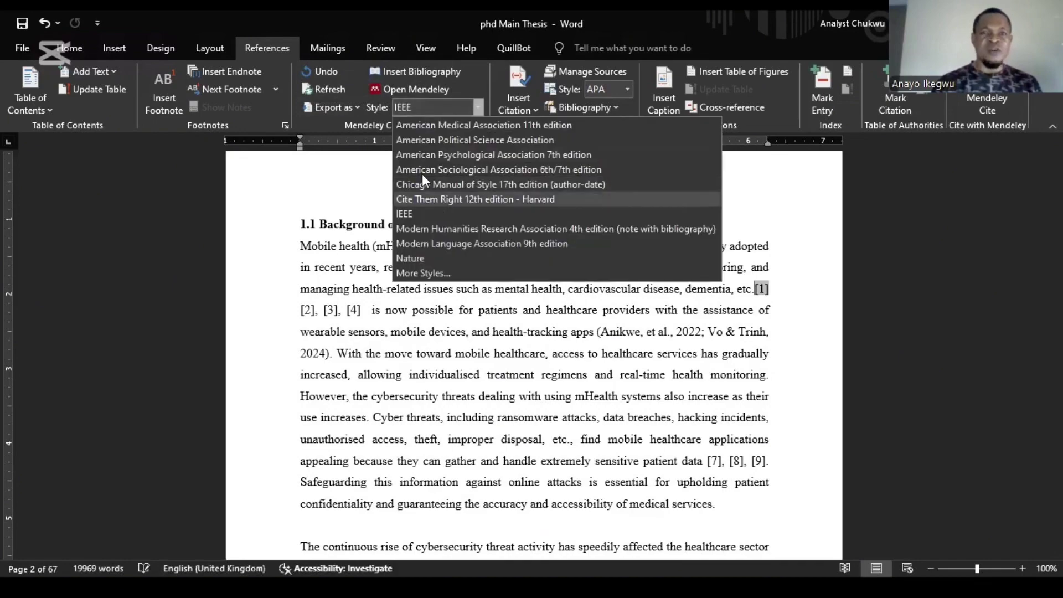
pyautogui.click(414, 391)
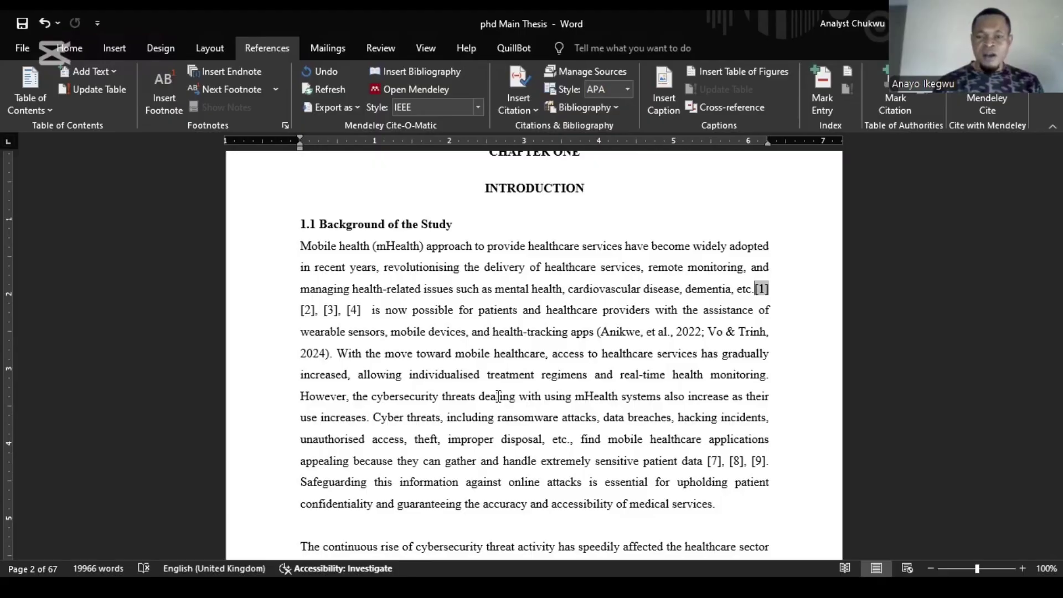
# Step: Add a new final page headed 'references' with an empty line below for the bibliography
pyautogui.hotkey('ctrl', 'End')
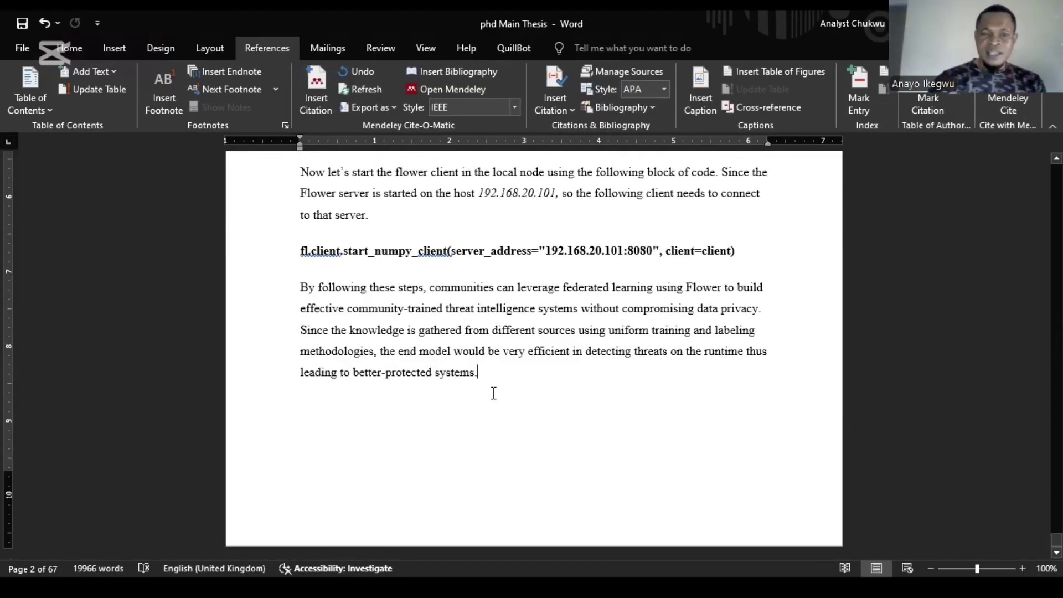
pyautogui.hotkey('ctrl', 'Return')
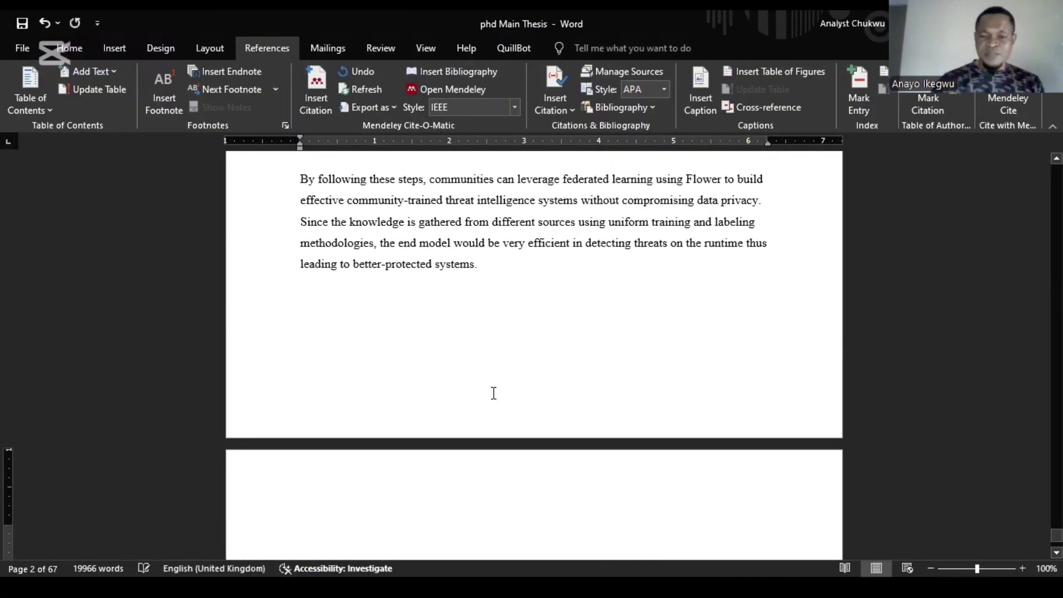
pyautogui.write('re')
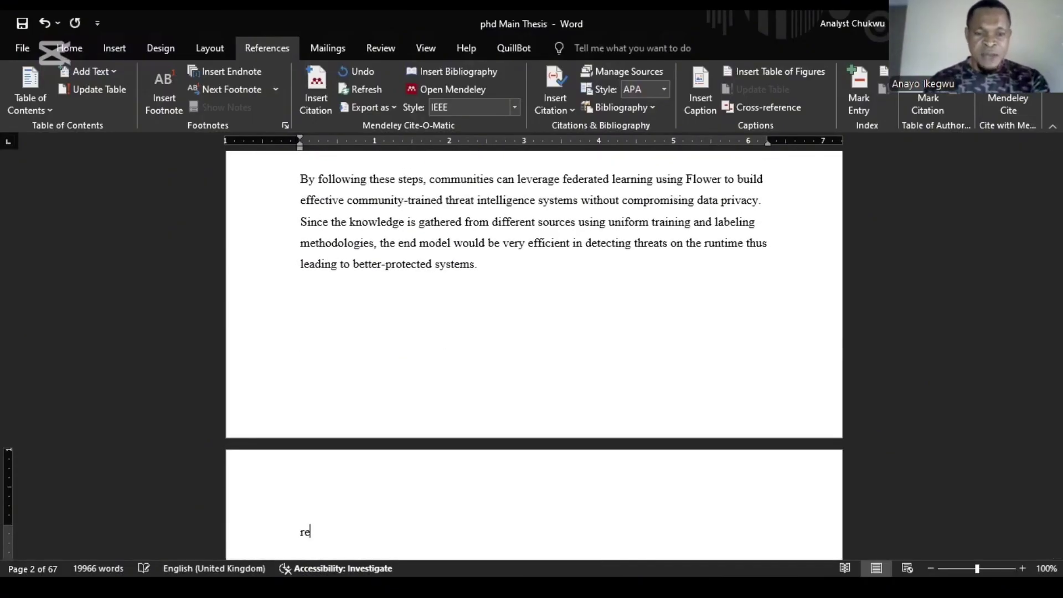
pyautogui.write('fer')
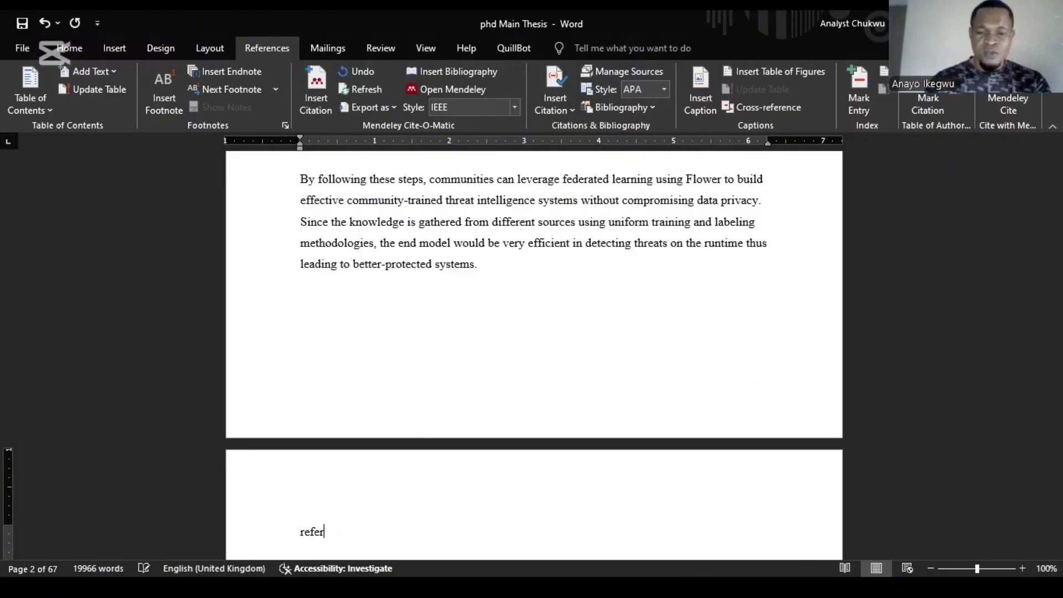
pyautogui.write('ences')
pyautogui.press('Return')
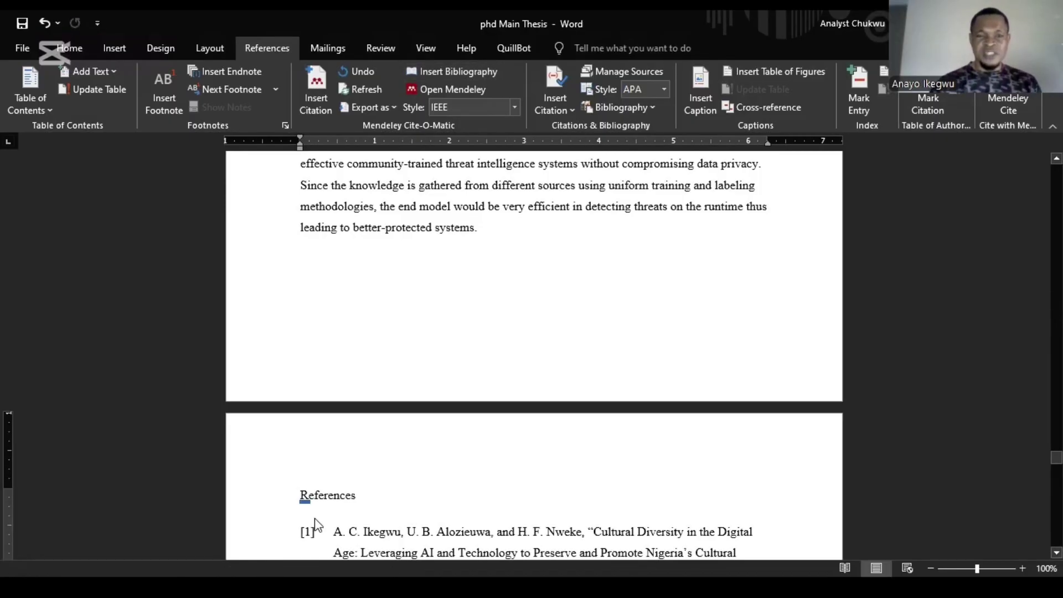
# Step: Scroll the IEEE bibliography down to its last entry, [178], then show the citation style list
pyautogui.click(316, 517)
pyautogui.scroll(-20, 316, 520)
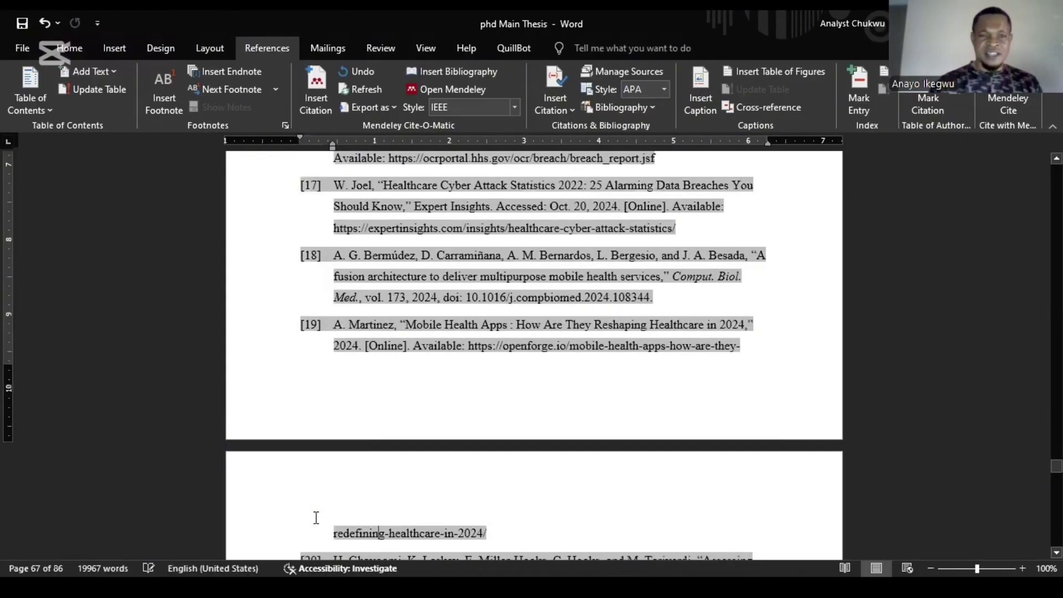
pyautogui.hotkey('ctrl', 'End')
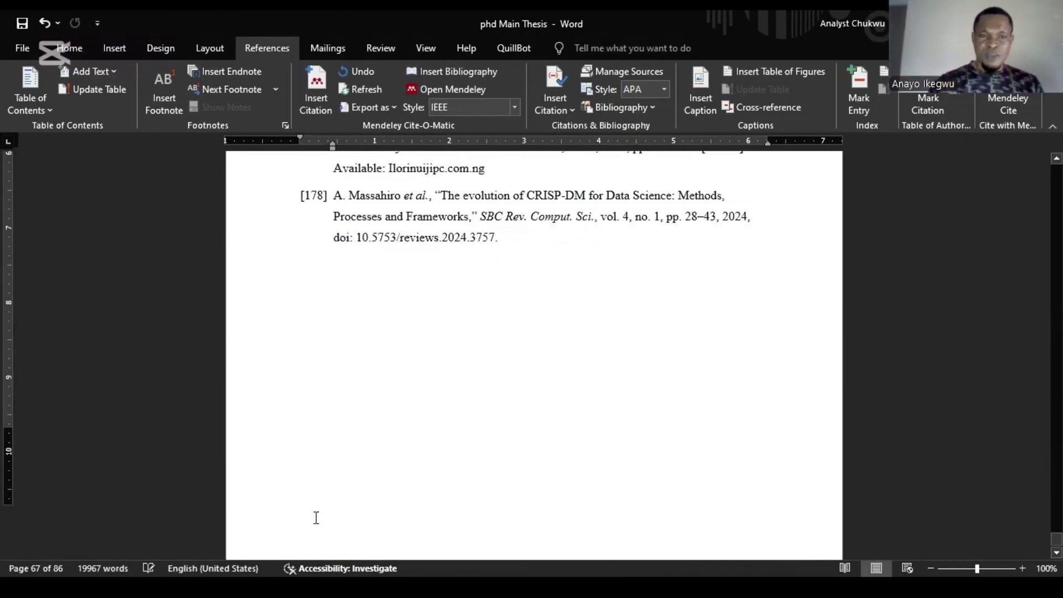
pyautogui.scroll(5, 318, 524)
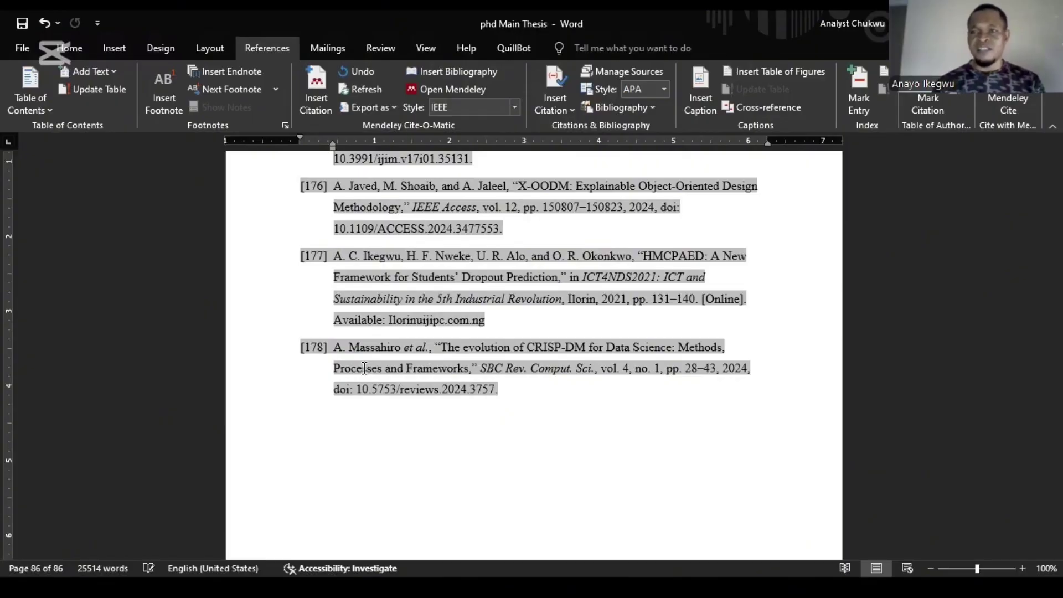
pyautogui.click(500, 108)
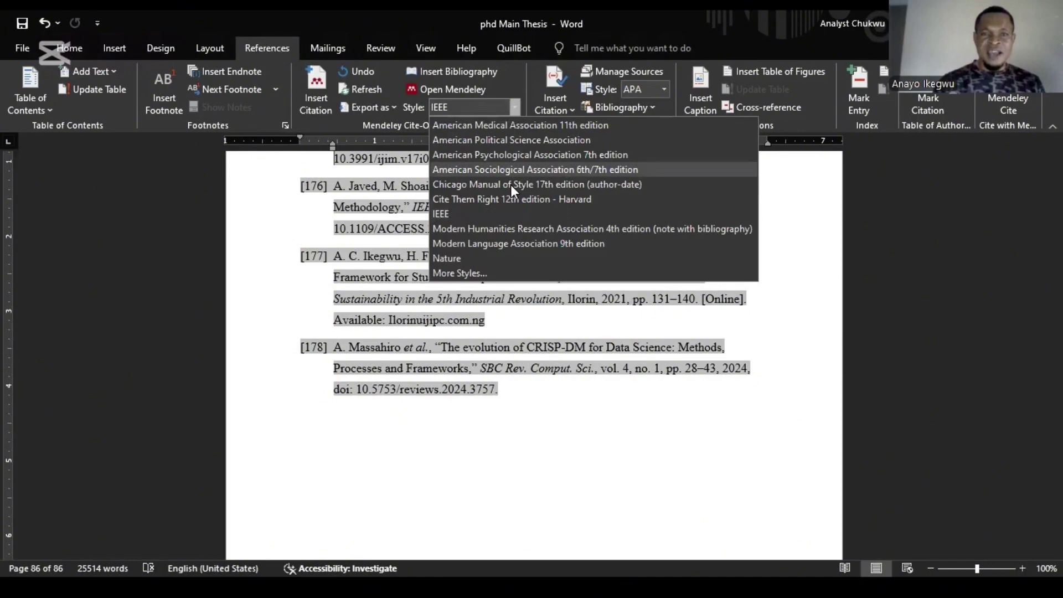
# Step: Switch the thesis citations to American Psychological Association 7th edition
pyautogui.click(459, 157)
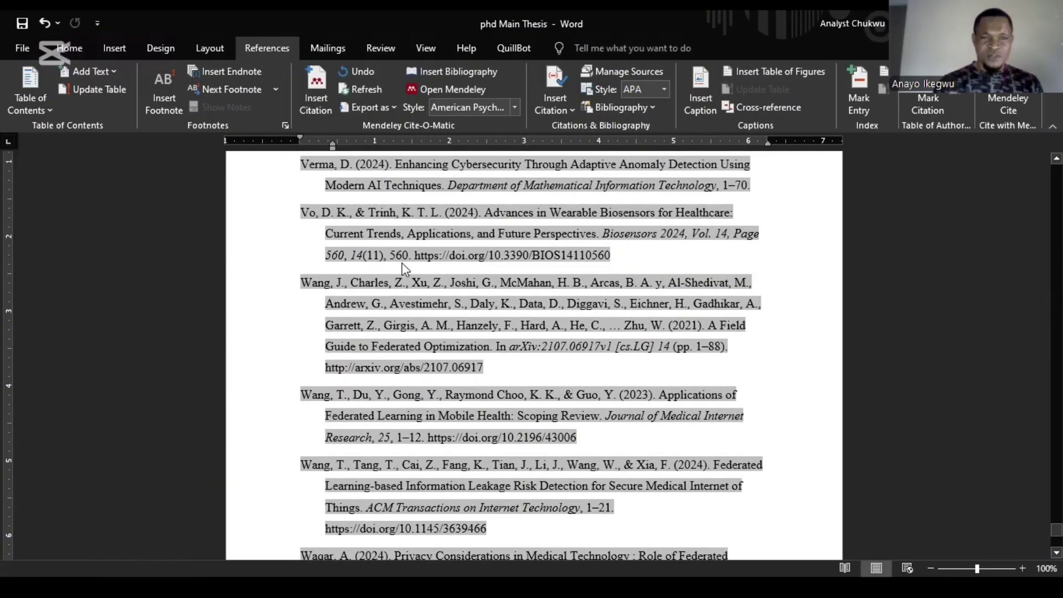
pyautogui.scroll(-10, 389, 315)
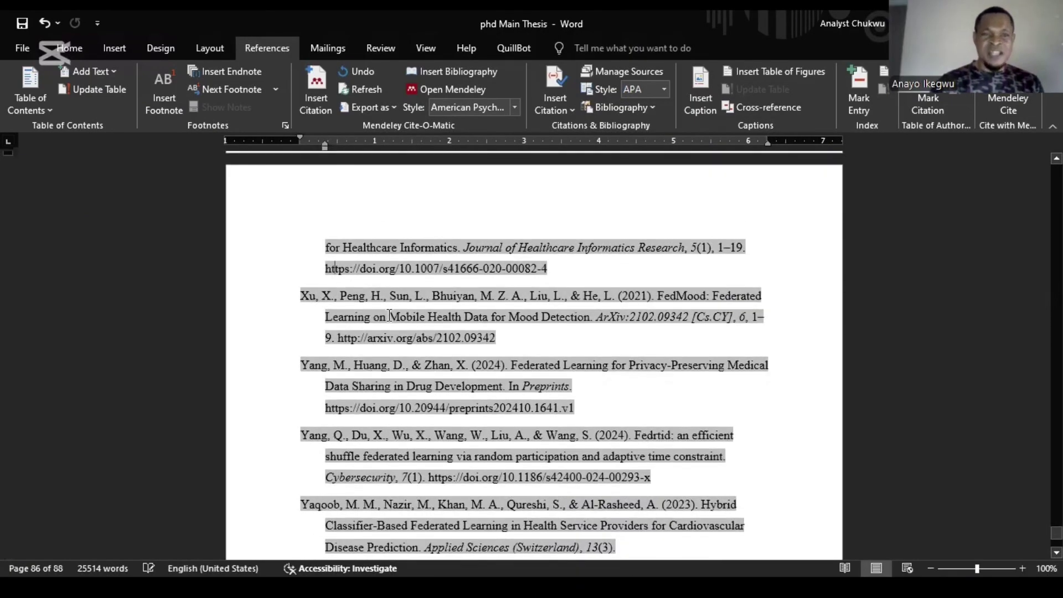
pyautogui.scroll(20, 389, 315)
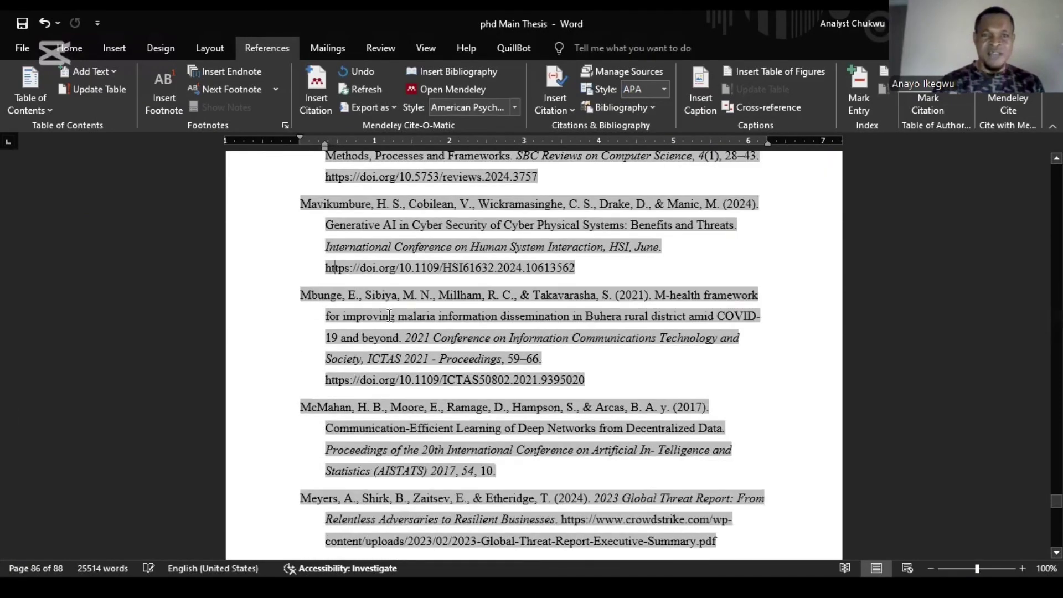
# Step: Open the Mendeley library, click into a reference entry and scroll up toward the page 67 code section
pyautogui.click(406, 87)
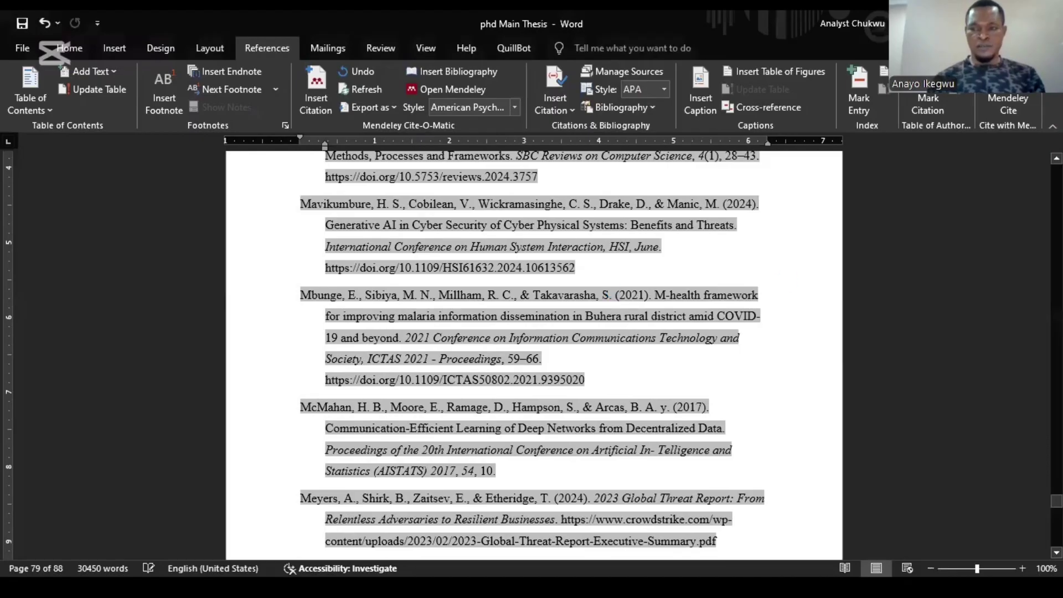
pyautogui.click(334, 268)
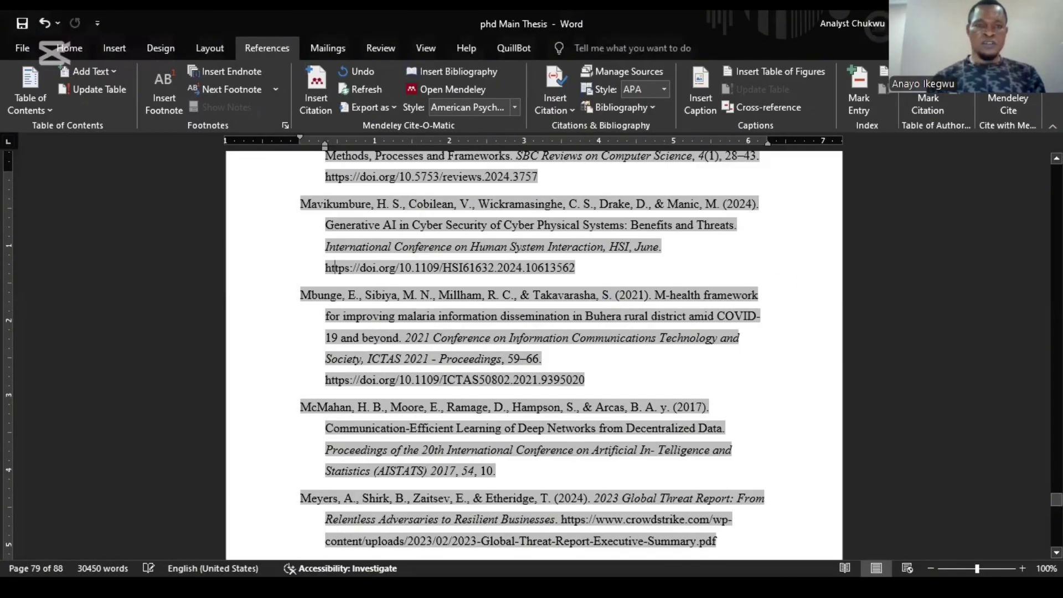
pyautogui.moveTo(1056, 500); pyautogui.dragTo(1056, 461)
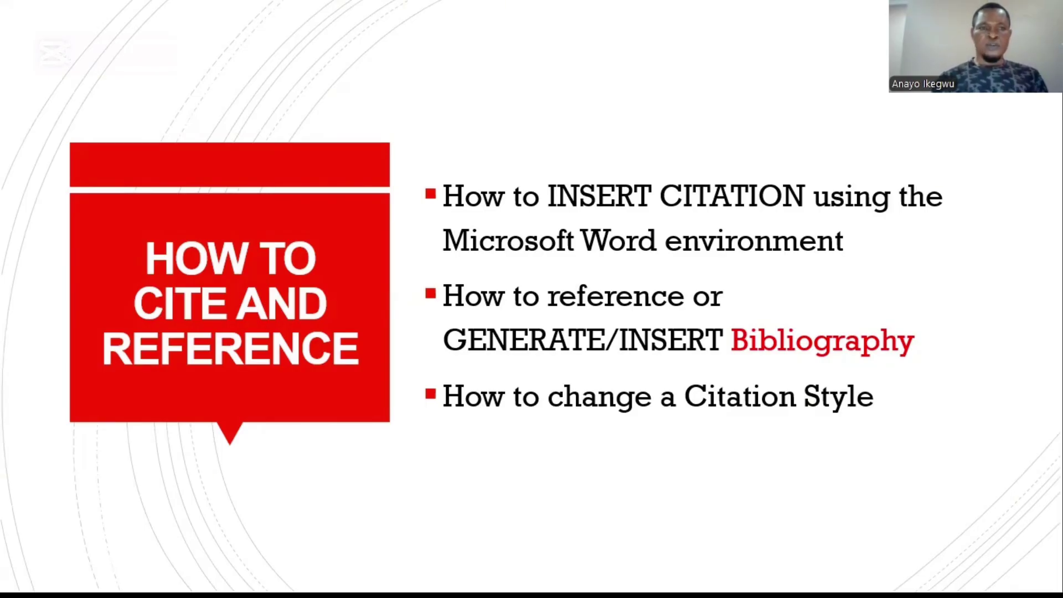
# Step: In Mendeley Desktop's Dataset folder of 11 documents, select the Threat modeling for mobile health systems paper
pyautogui.hotkey('alt', 'Tab')
pyautogui.click(58, 105)
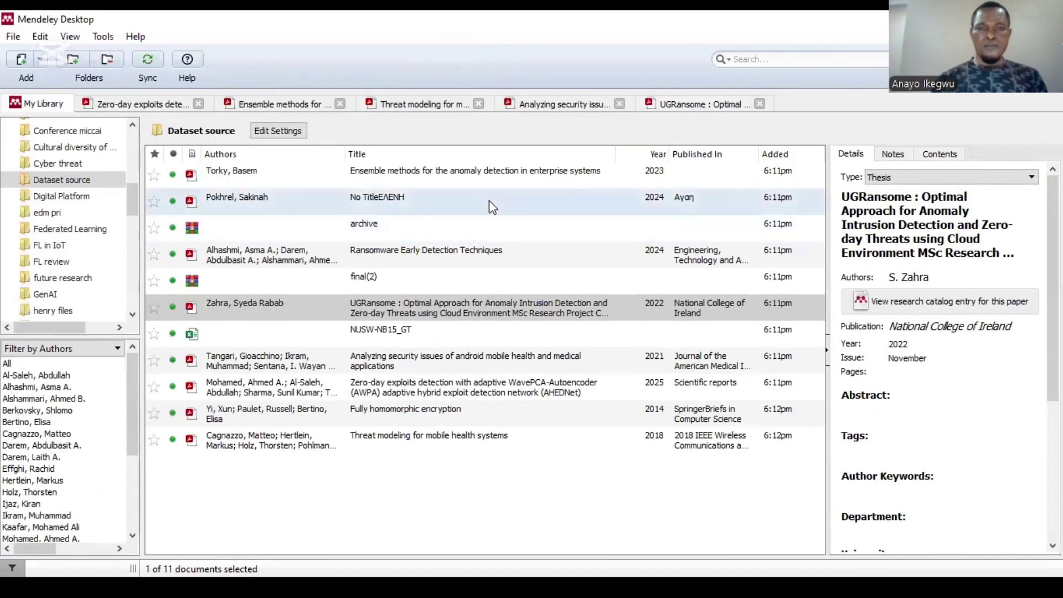
pyautogui.click(406, 437)
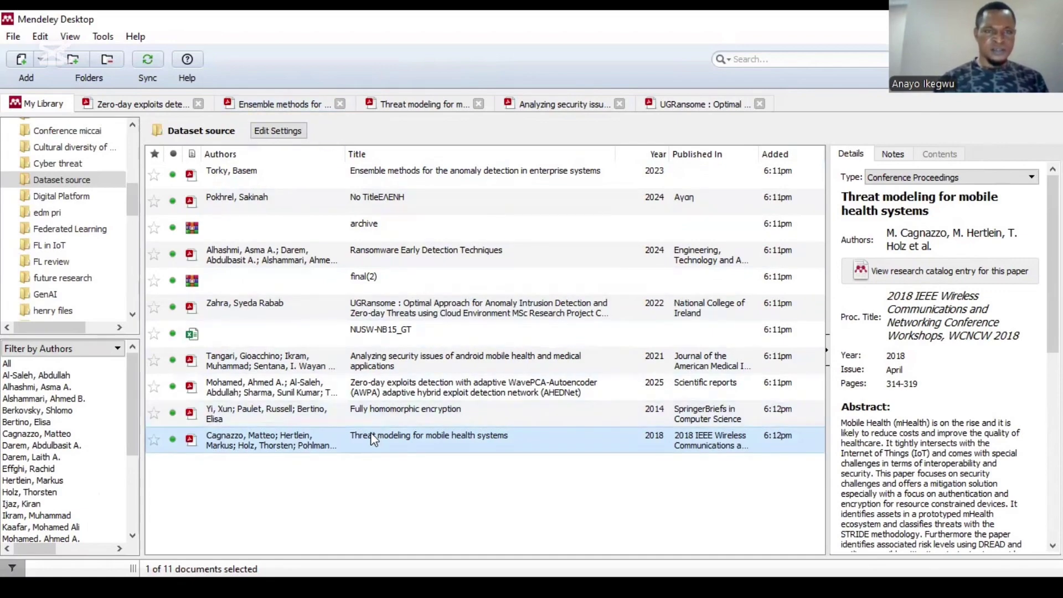
pyautogui.click(101, 36)
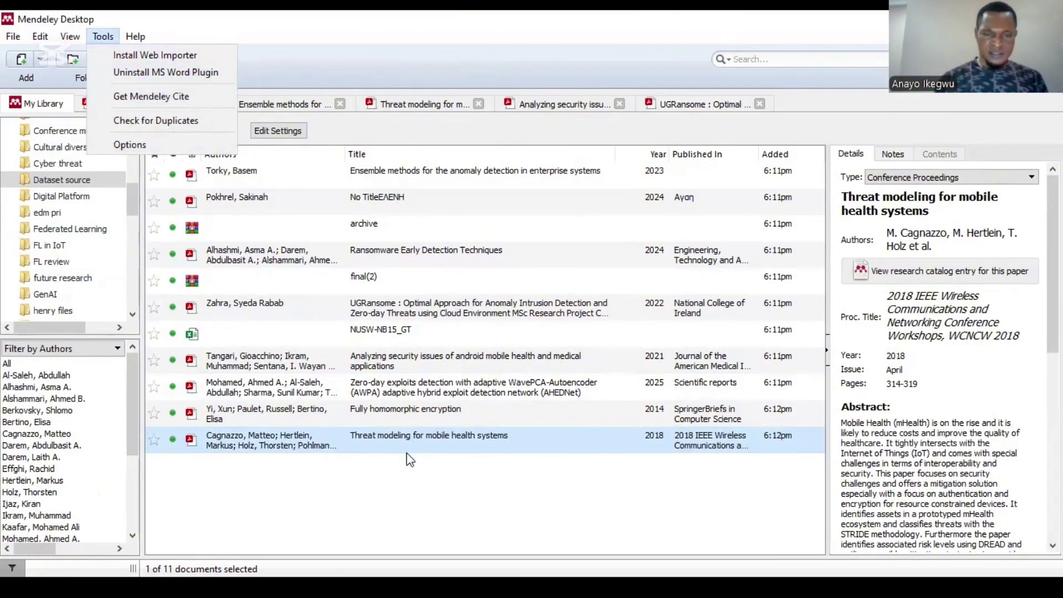
pyautogui.click(386, 435)
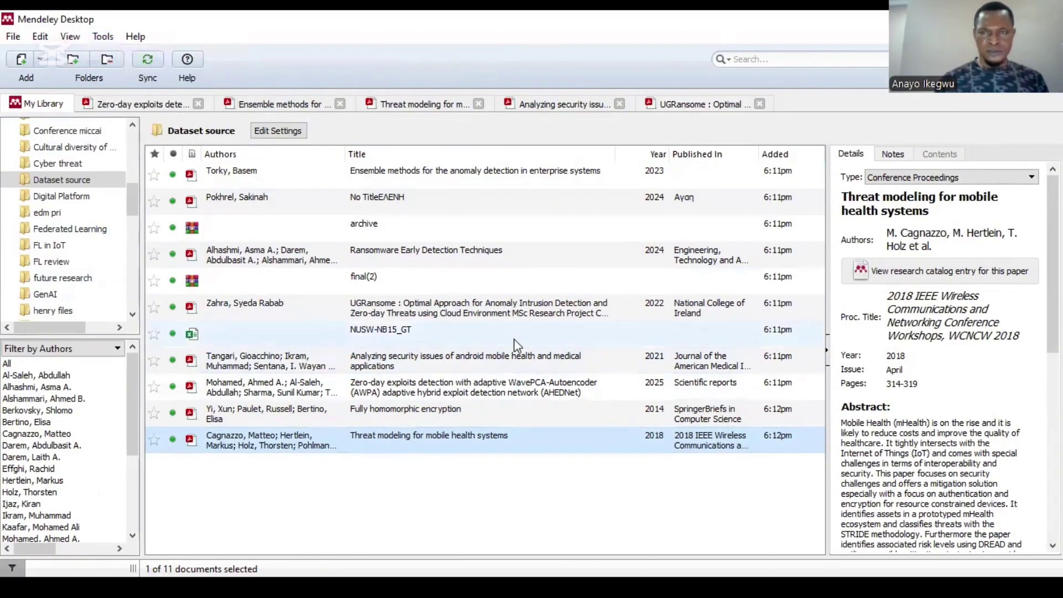
# Step: Open the threat modeling PDF, then return to My Library and select the 2023 Ensemble methods thesis
pyautogui.doubleClick(414, 443)
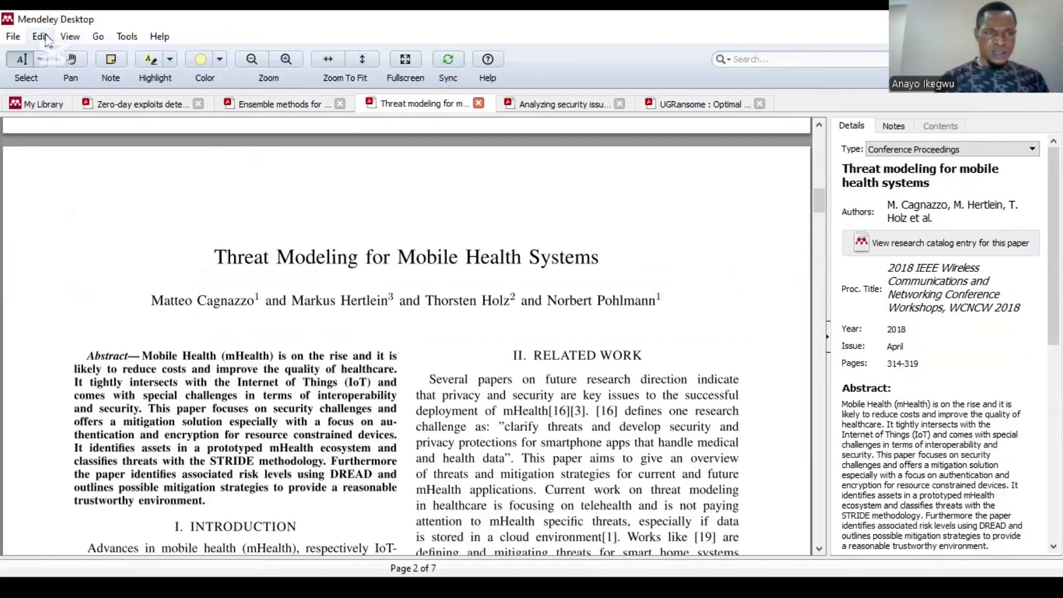
pyautogui.click(44, 38)
pyautogui.click(372, 83)
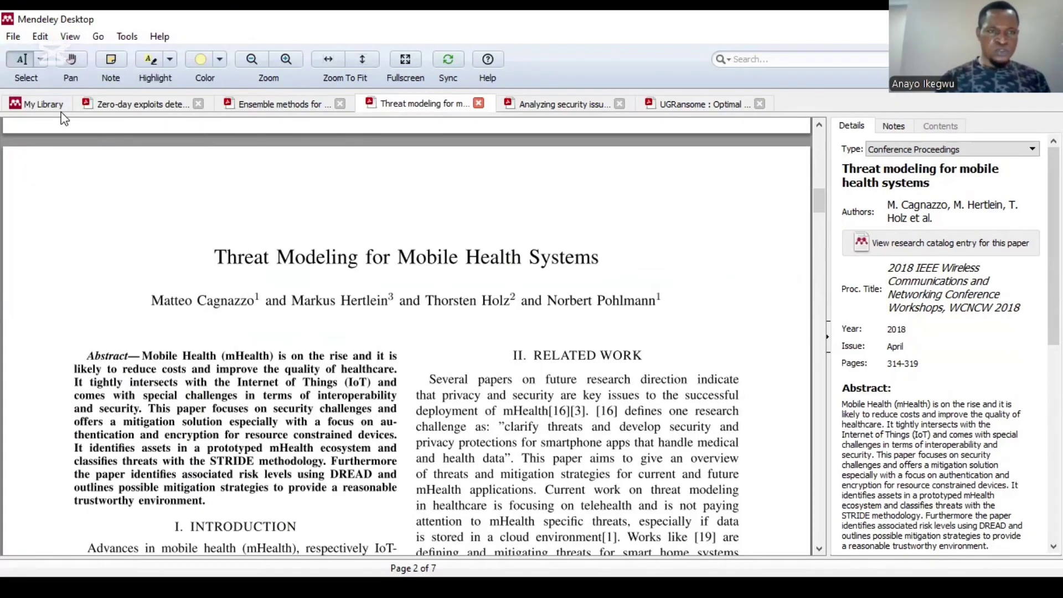
pyautogui.click(31, 104)
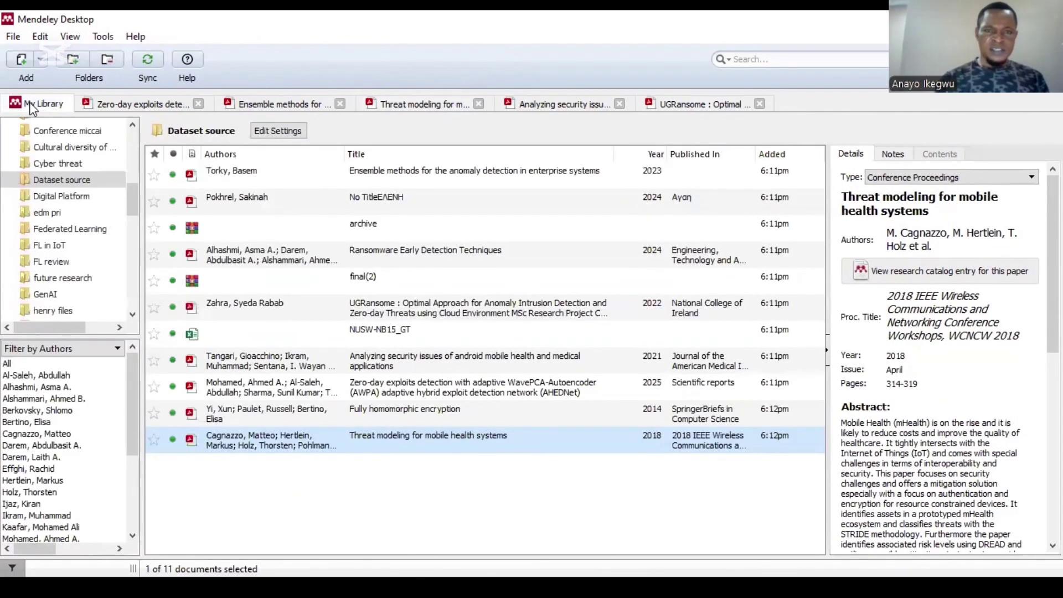
pyautogui.click(391, 172)
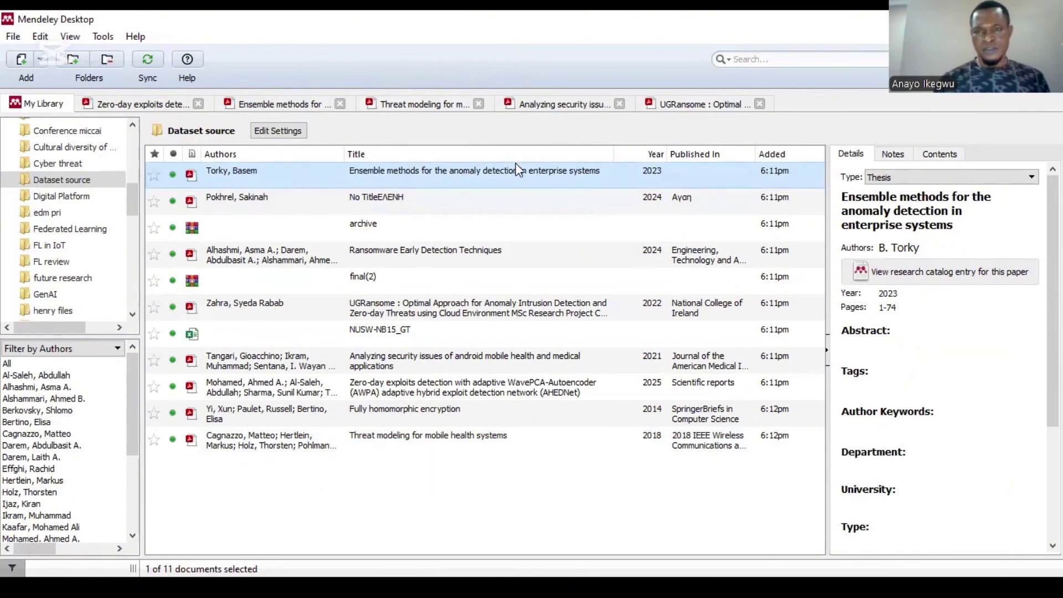
# Step: Open the 'Threat Modeling for Mobile Health Systems' PDF in its own reading tab
pyautogui.rightClick(372, 176)
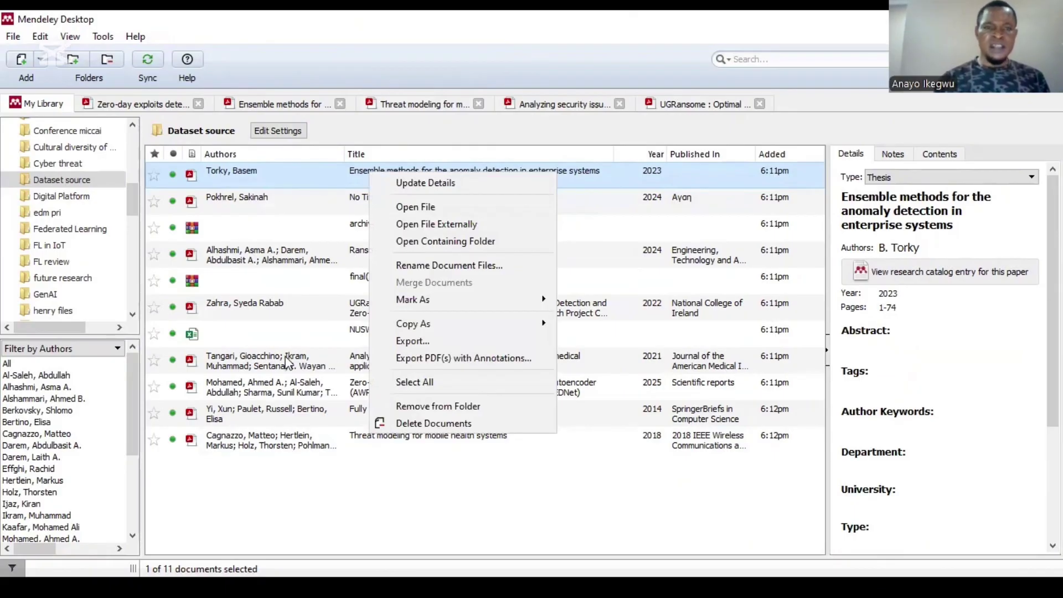
pyautogui.doubleClick(257, 443)
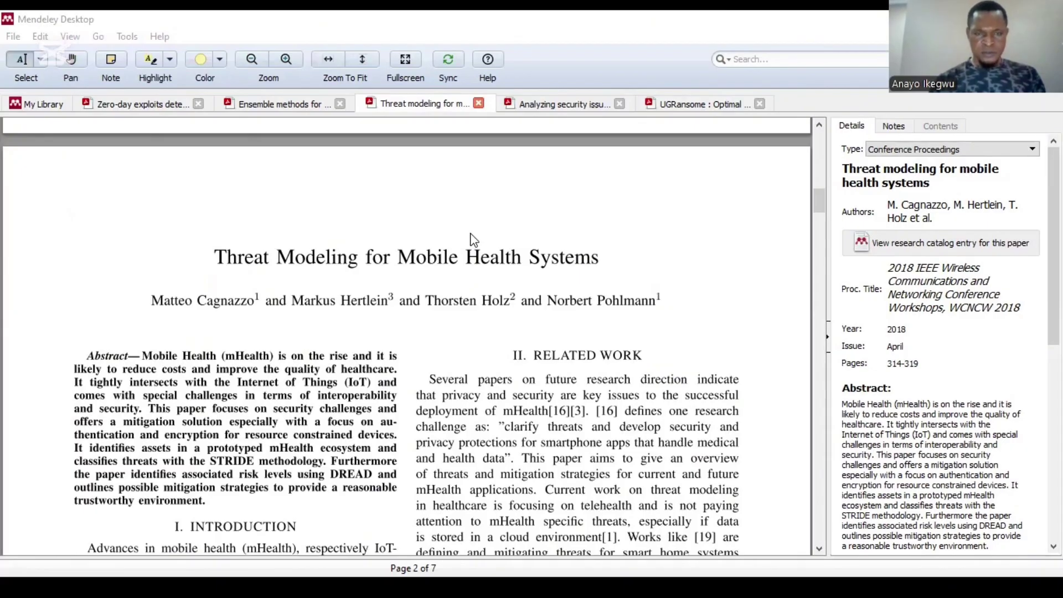
# Step: Return to the PowerPoint slideshow and advance to the closing 'Thank You' slide
pyautogui.hotkey('alt', 'Tab')
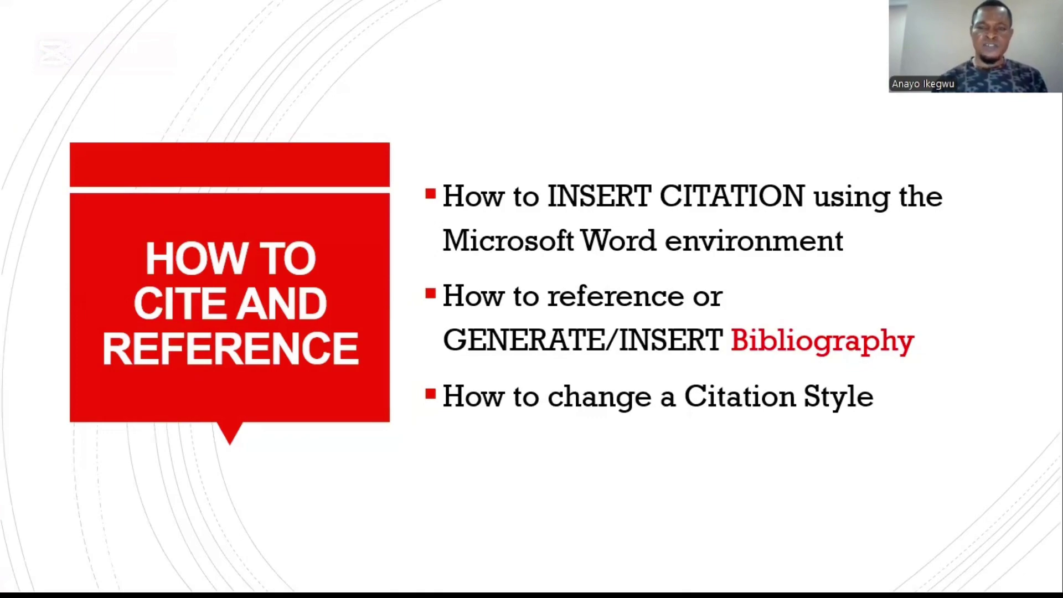
pyautogui.press('Right')
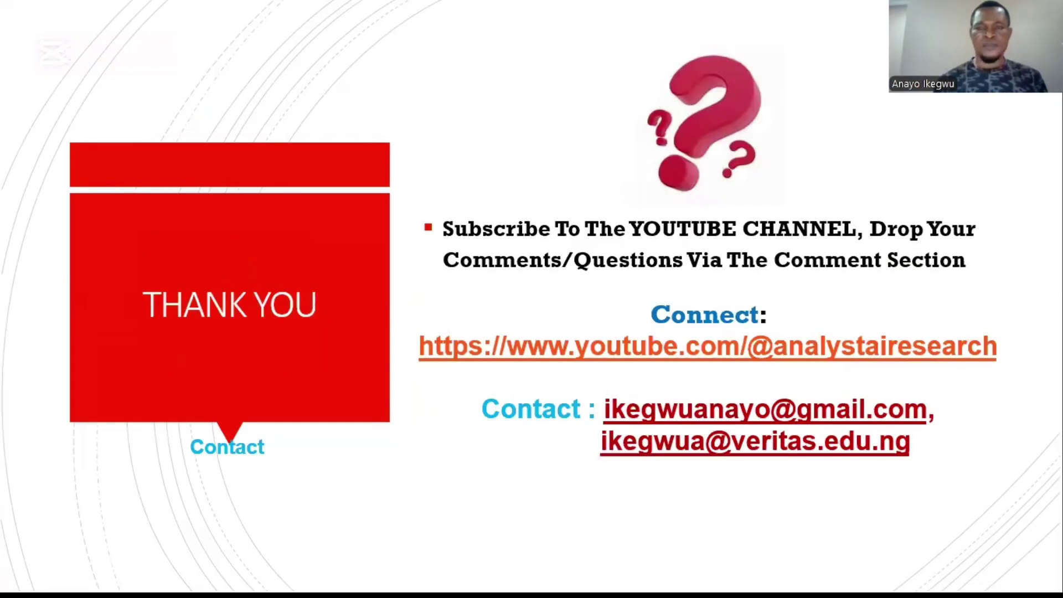